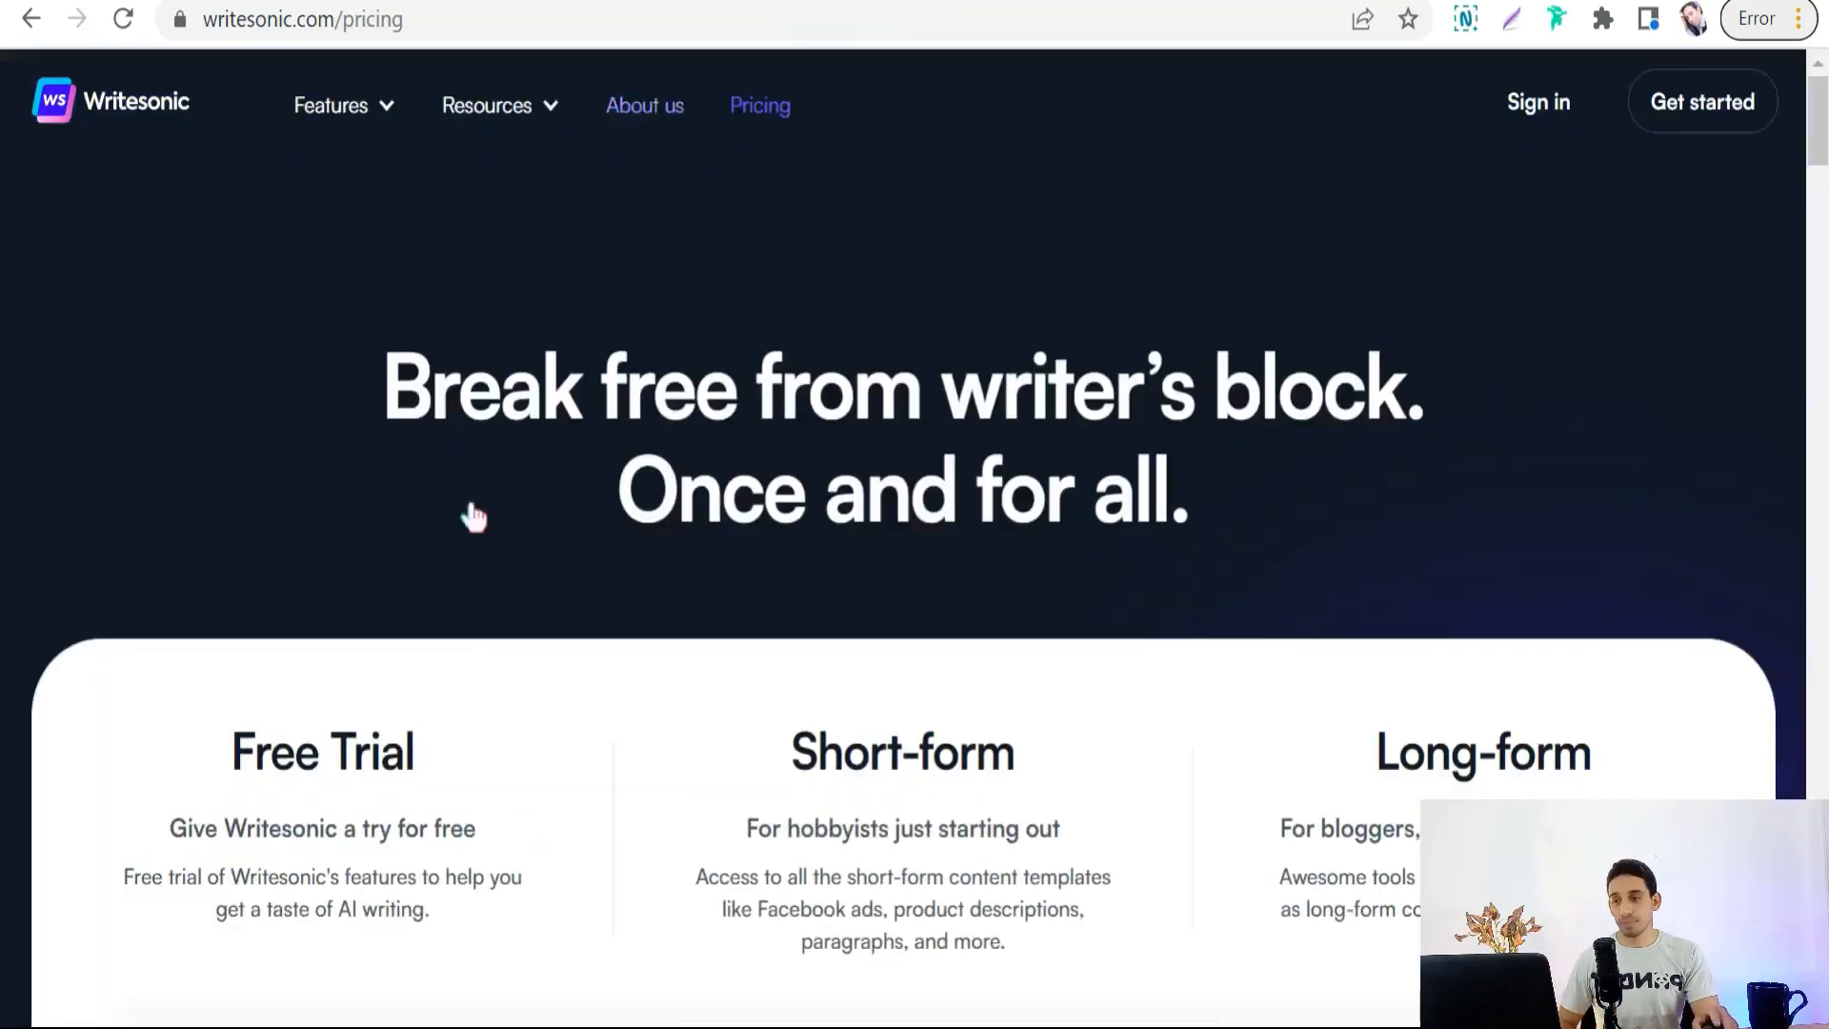
Step: Review the Writesonic pricing plans, including the free trial, short-form and long-form options
scroll(381, 600, "down", 3)
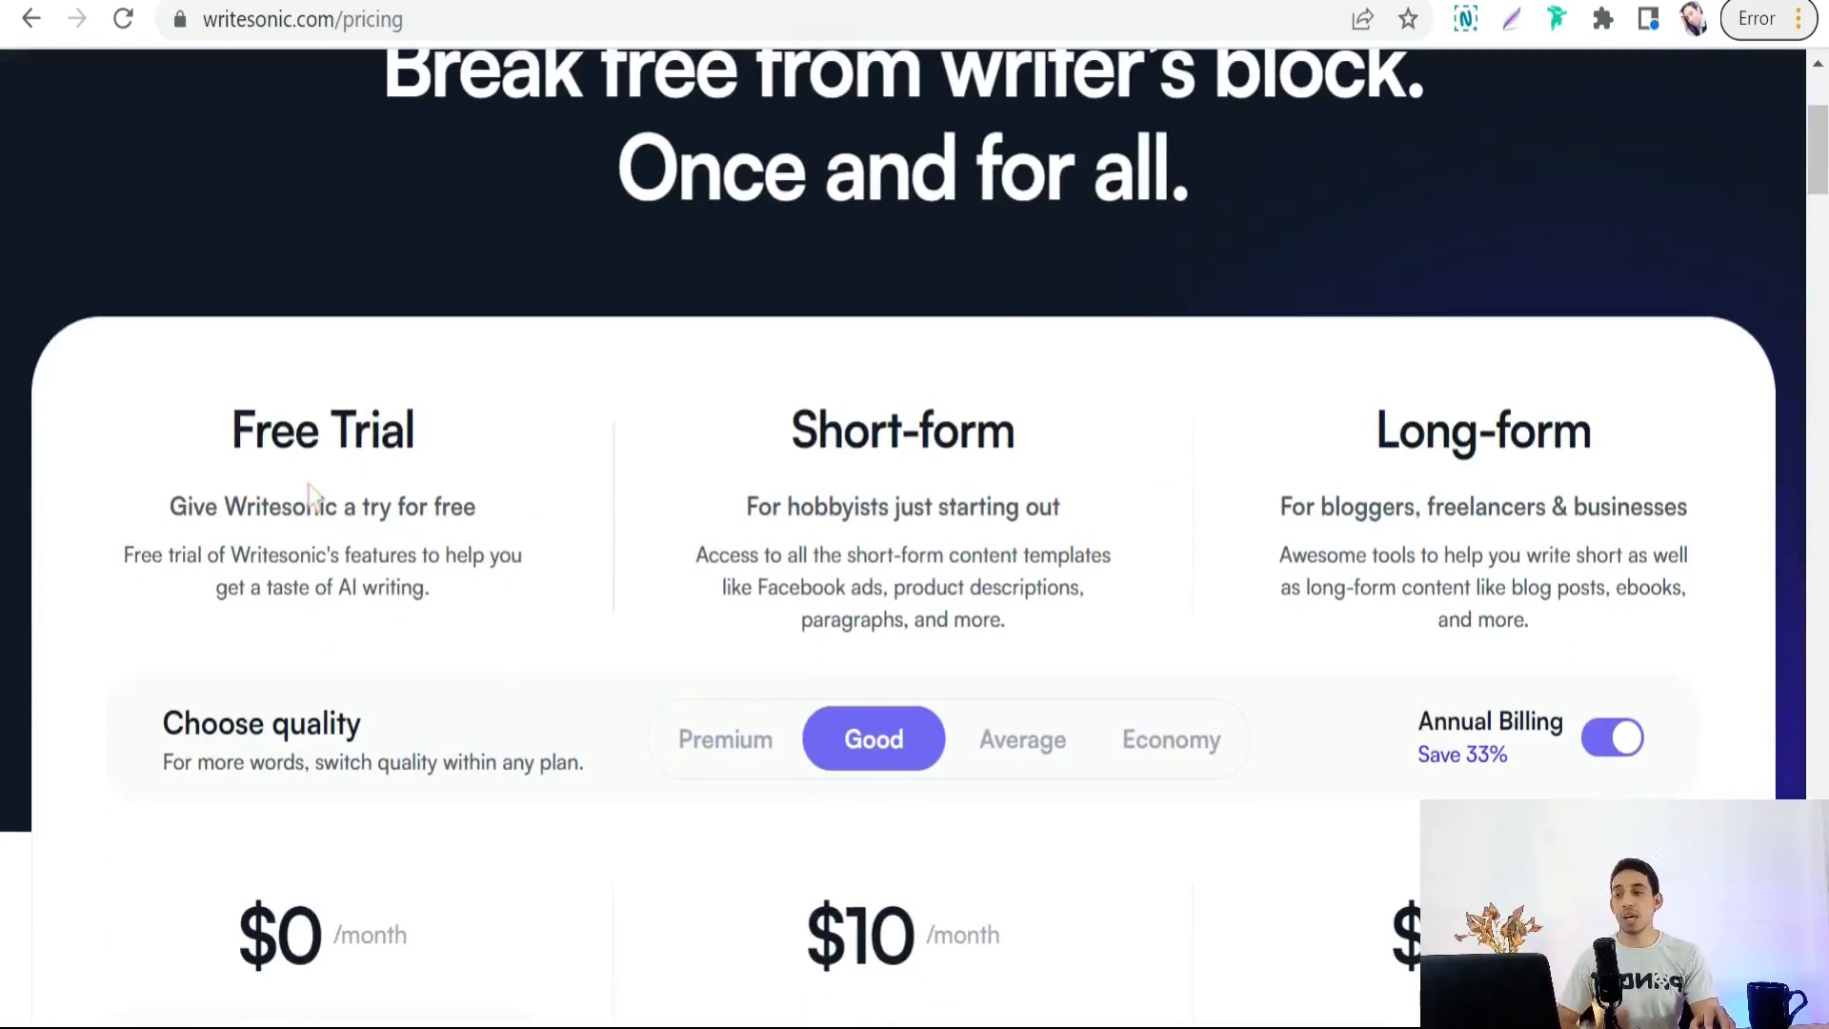
scroll(324, 497, "down", 3)
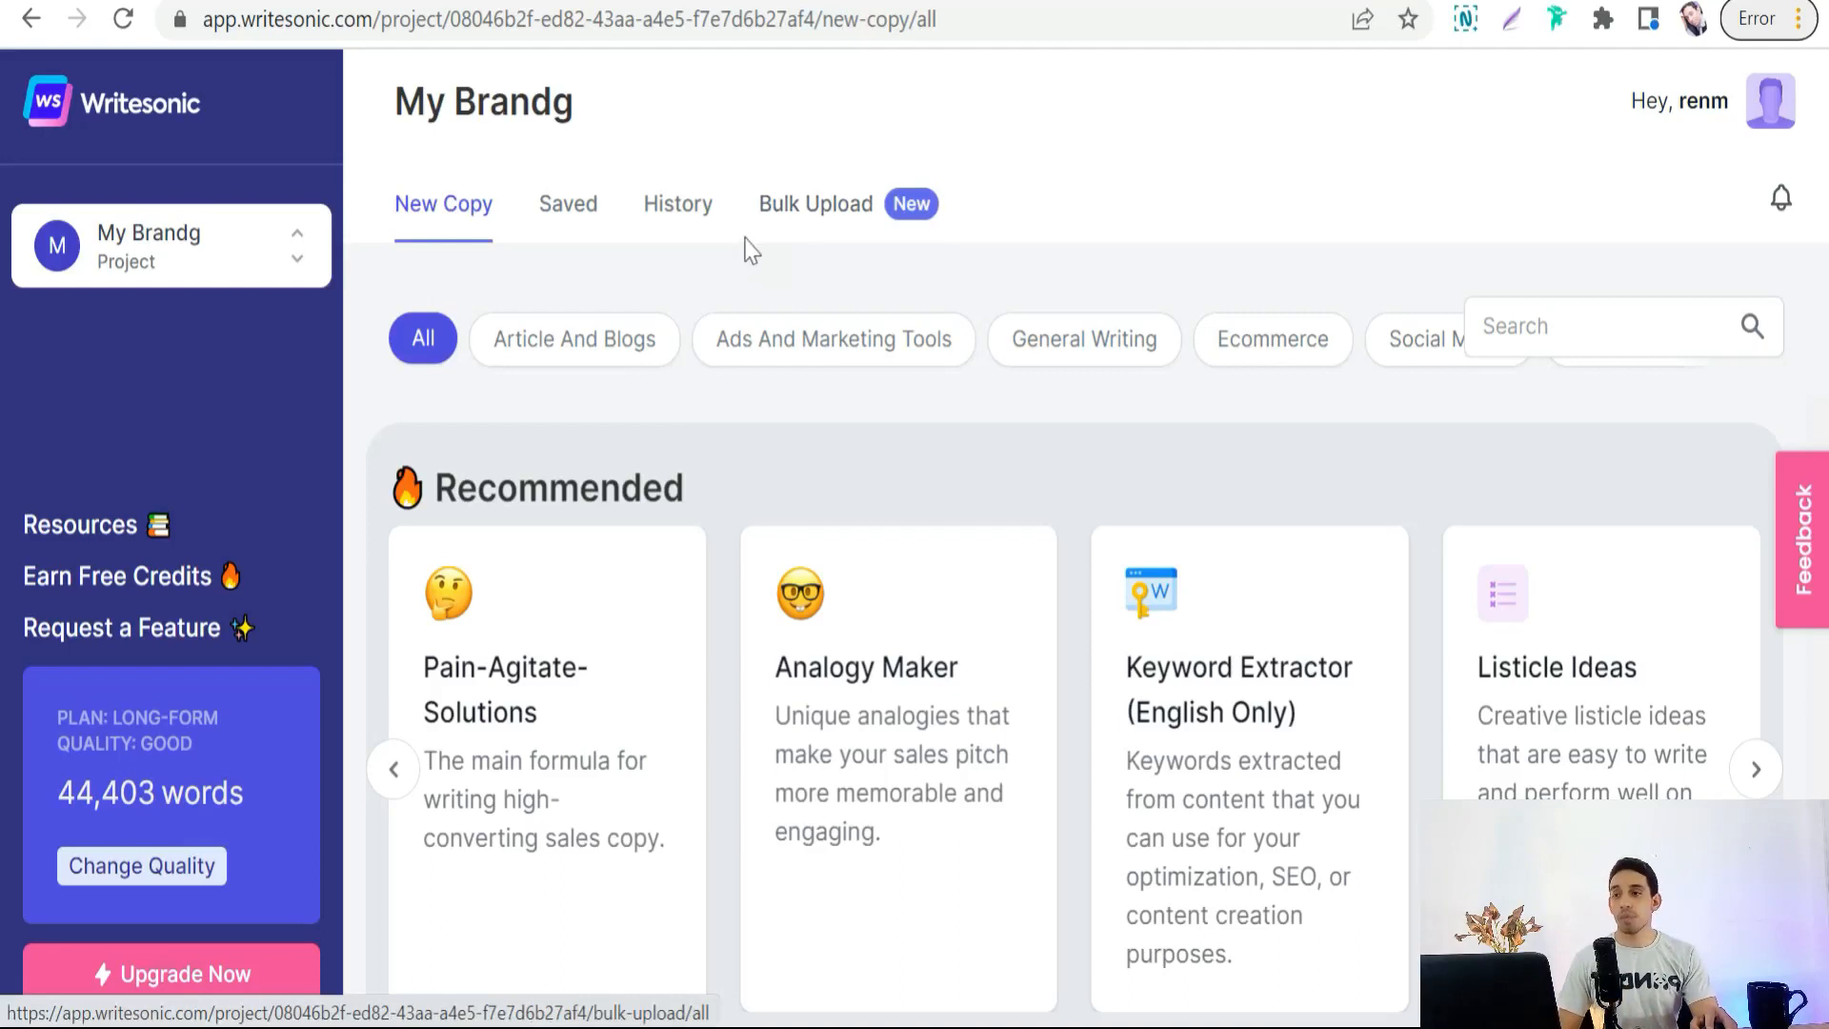
Step: Open the project's bulk upload form and look over its feature, language, quality and file upload fields
left_click(816, 223)
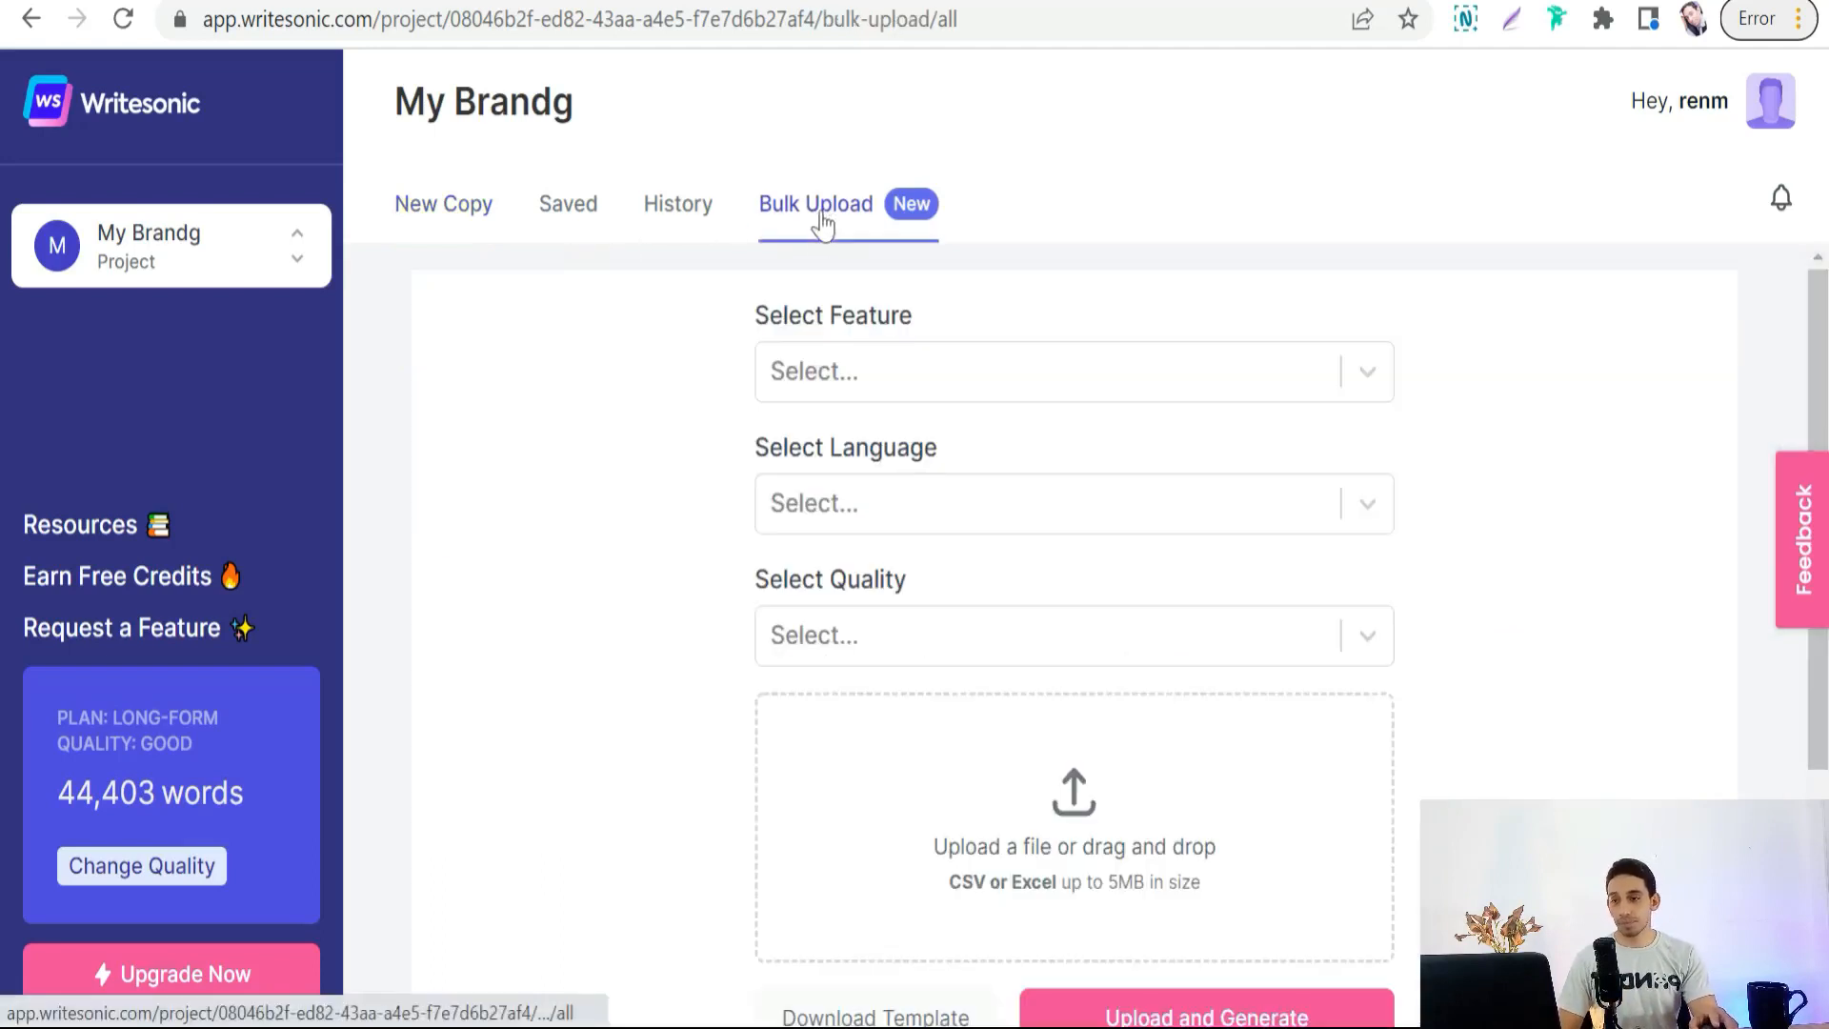
scroll(710, 508, "down", 1)
scroll(709, 508, "down", 1)
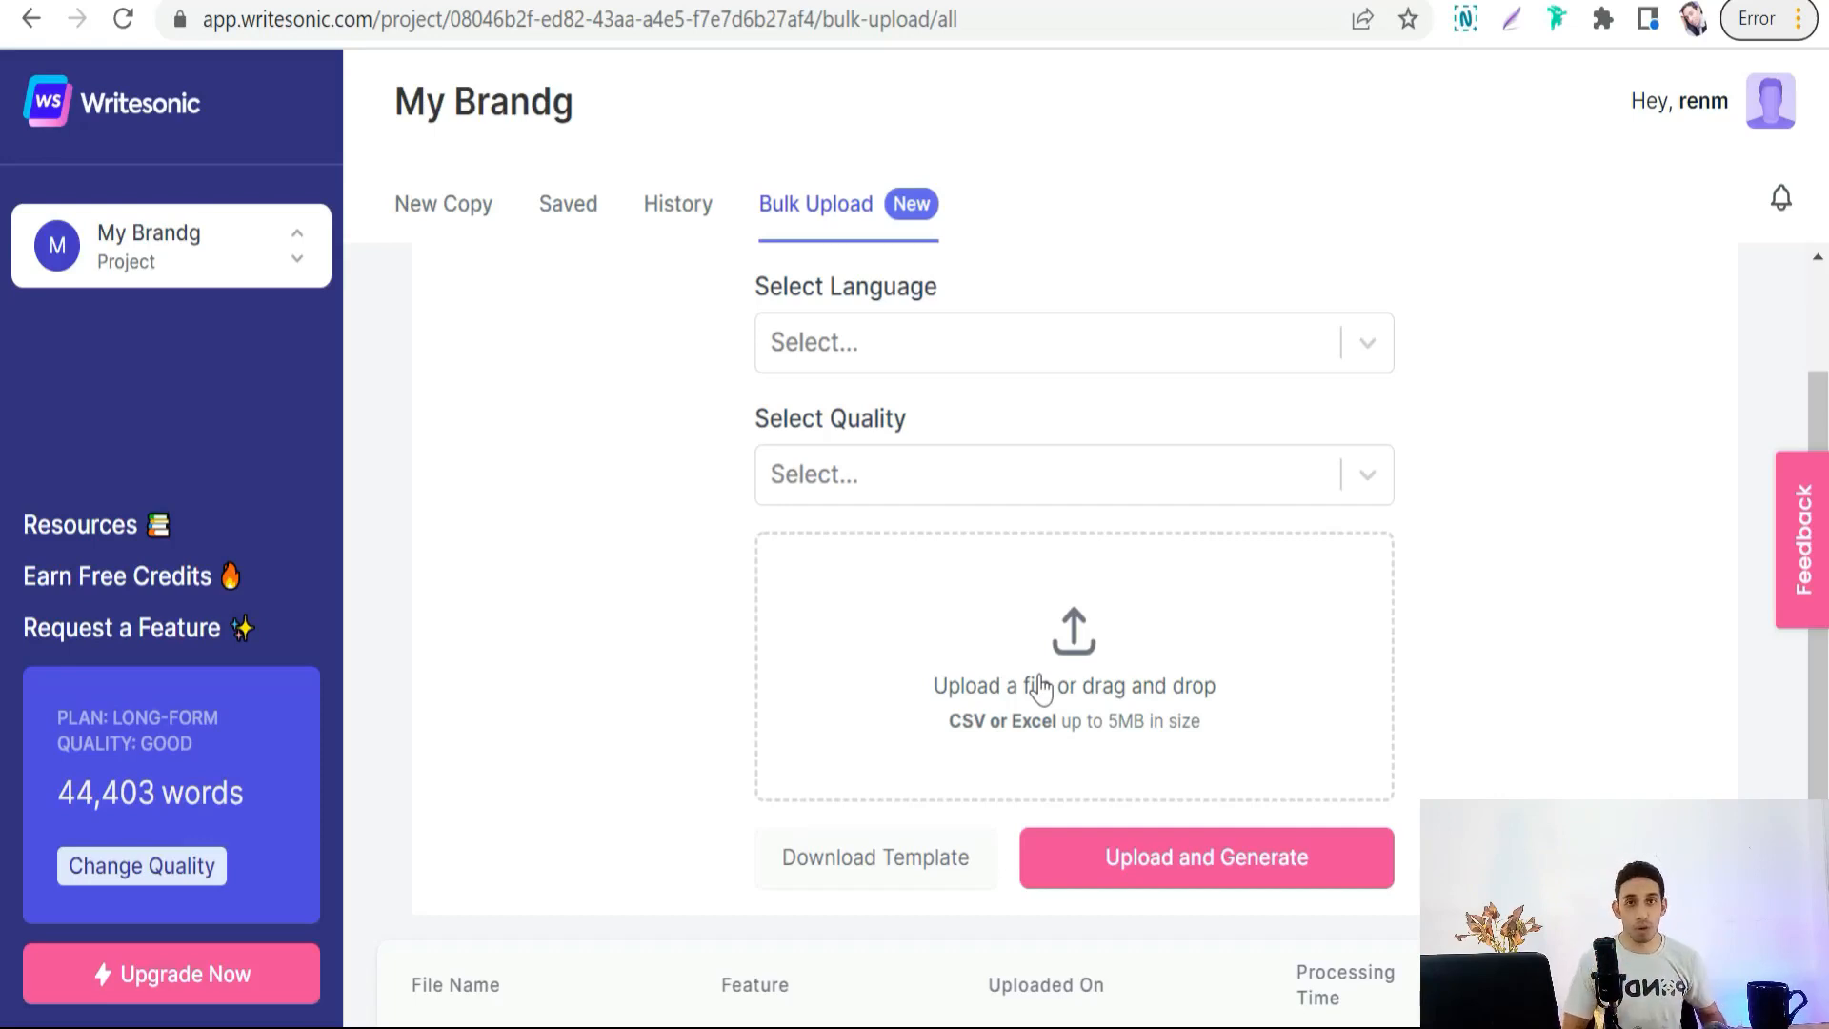
scroll(666, 763, "up", 2)
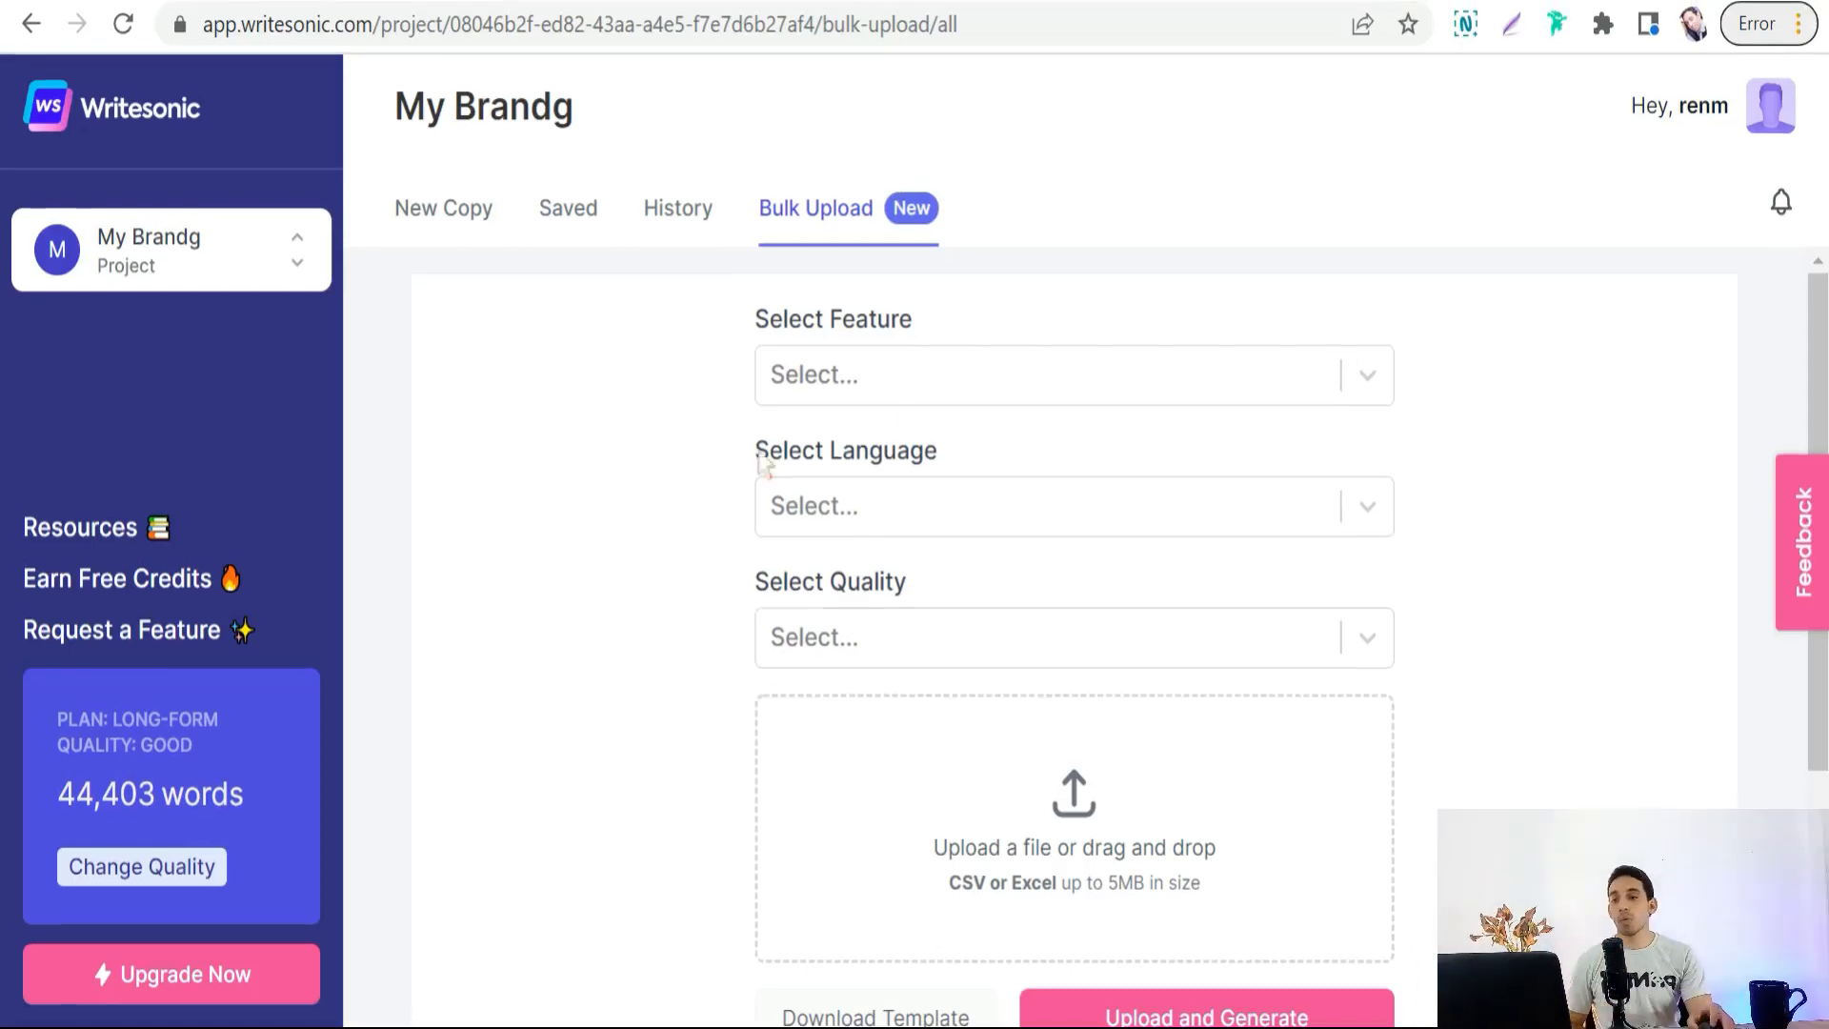
scroll(762, 467, "down", 3)
scroll(797, 743, "up", 1)
scroll(690, 643, "up", 3)
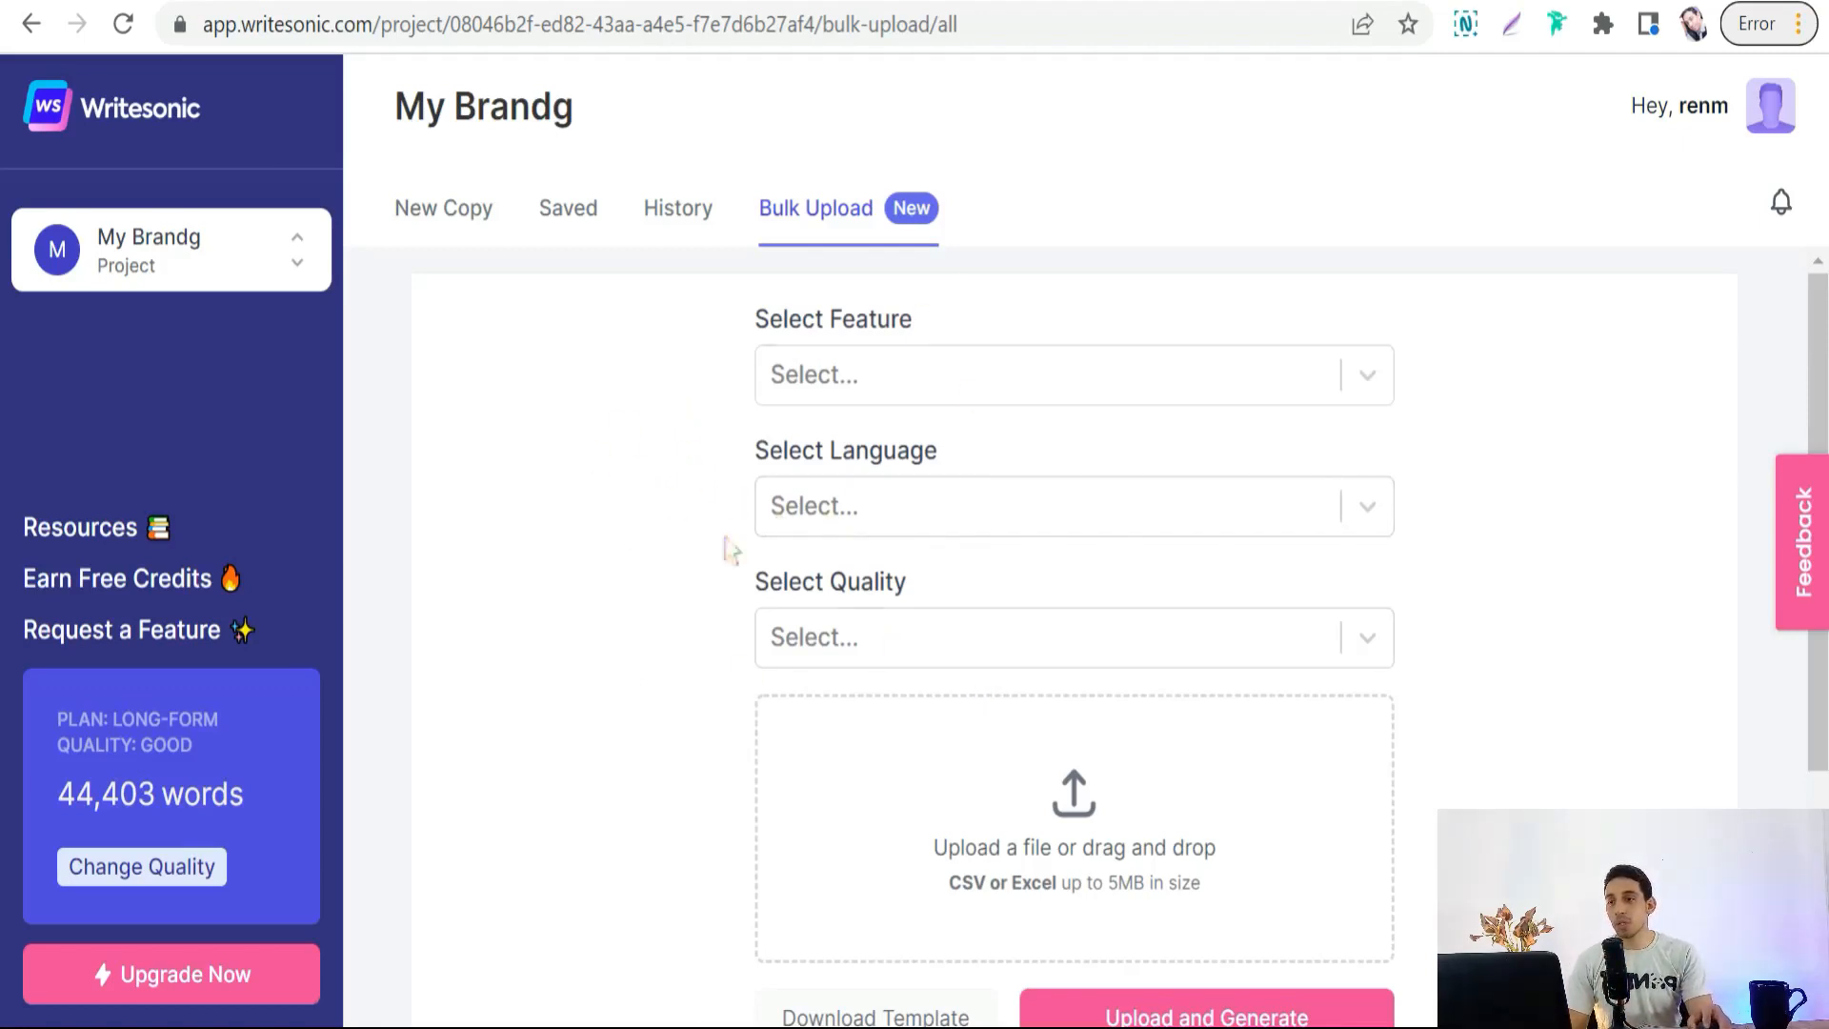
Step: Set the bulk upload feature to Product Descriptions
left_click(1364, 381)
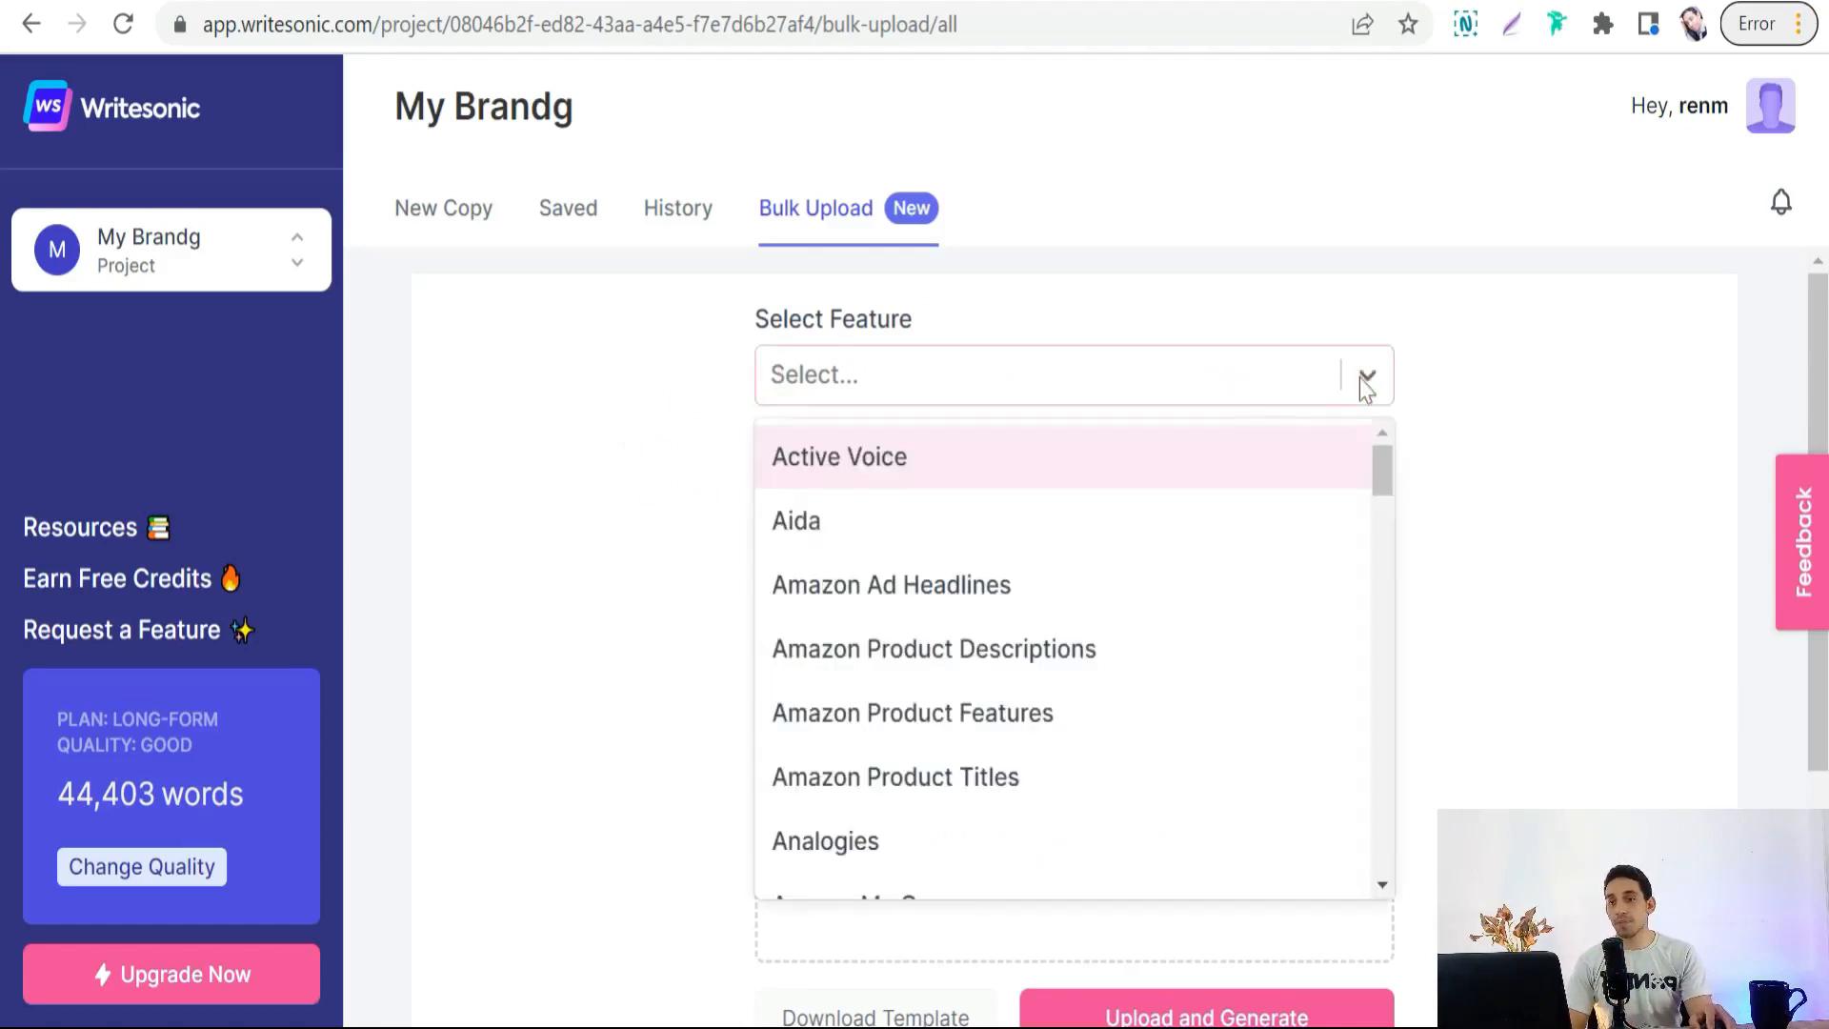
scroll(891, 620, "down", 7)
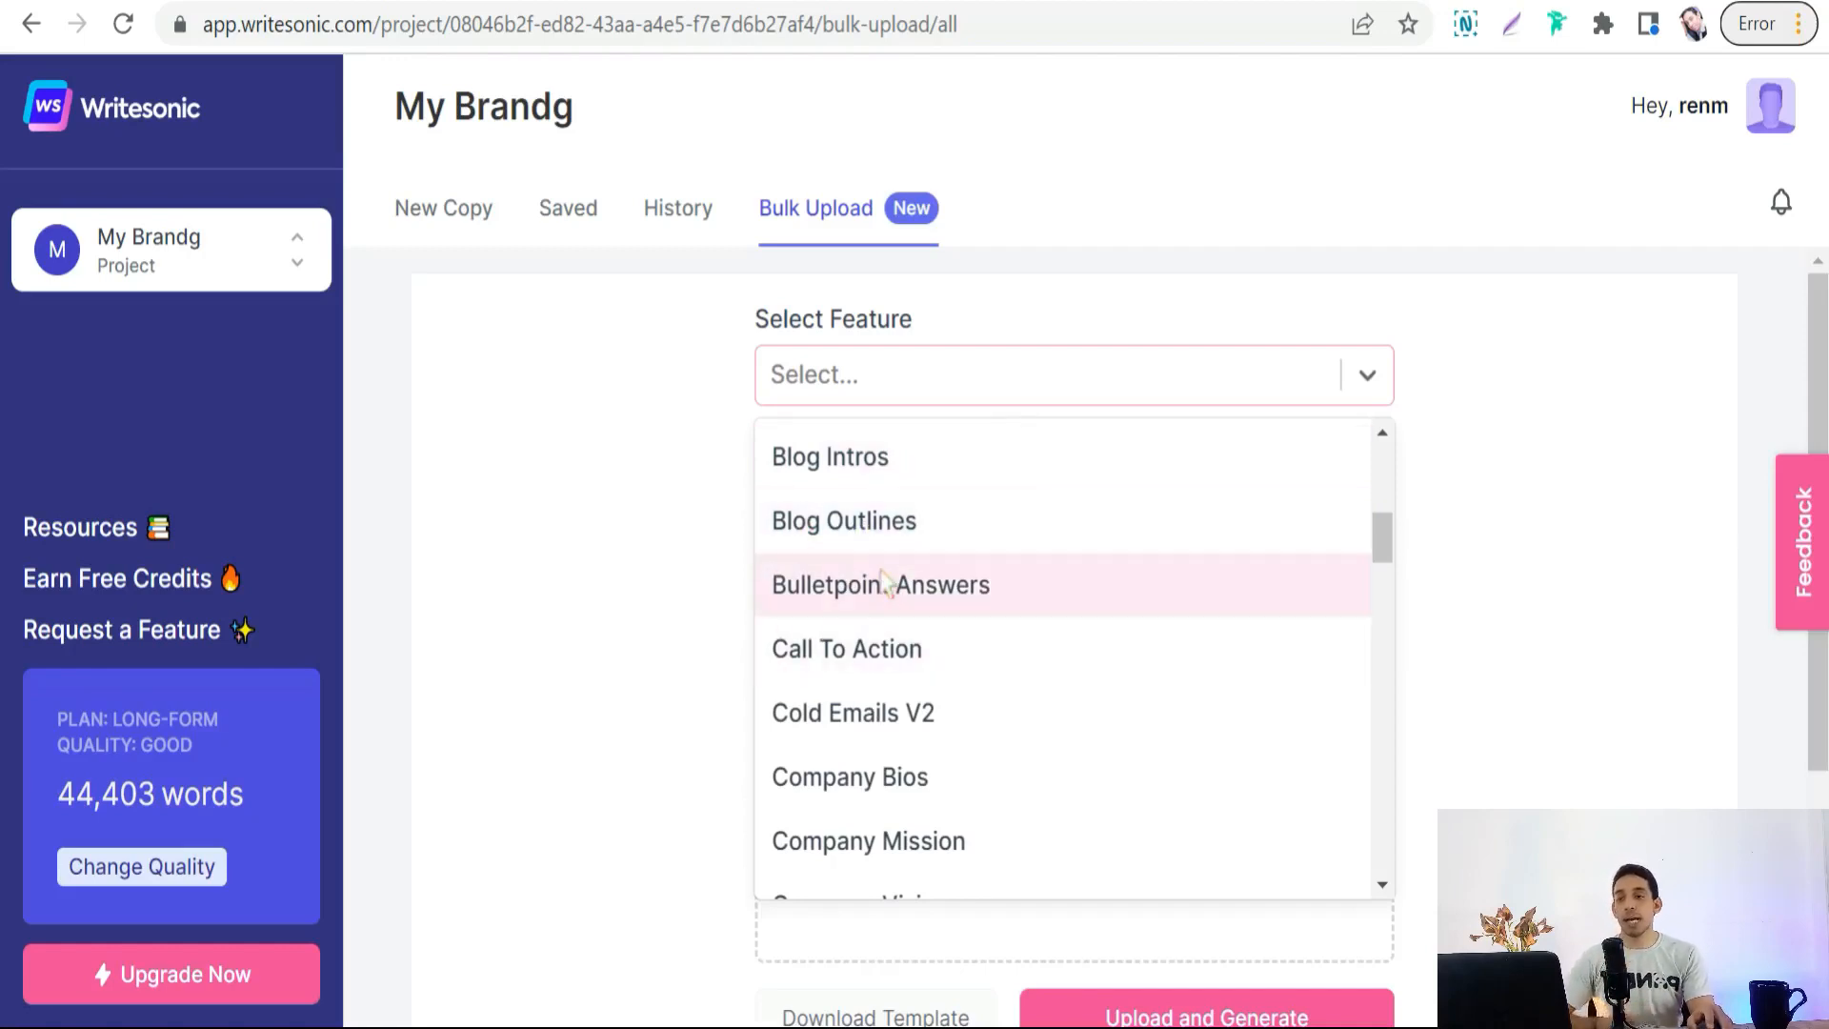
scroll(895, 595, "down", 3)
scroll(915, 629, "down", 5)
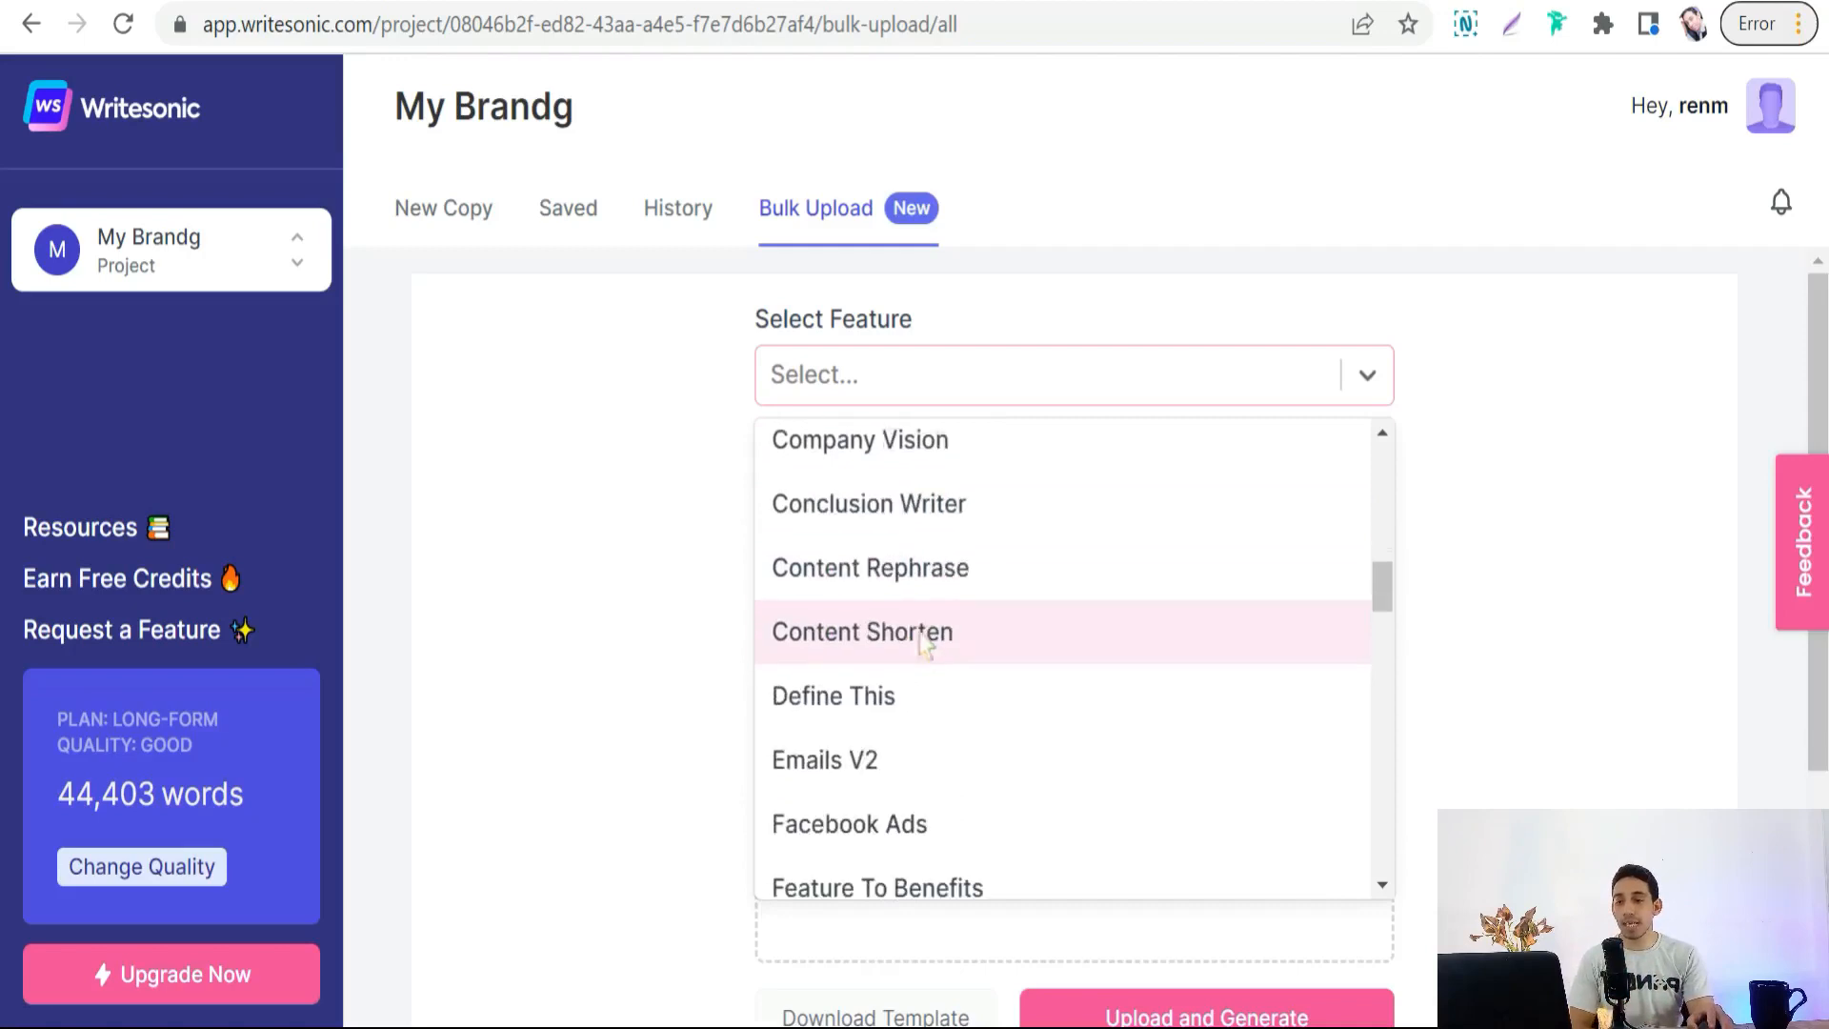
scroll(915, 605, "down", 4)
scroll(1019, 591, "down", 4)
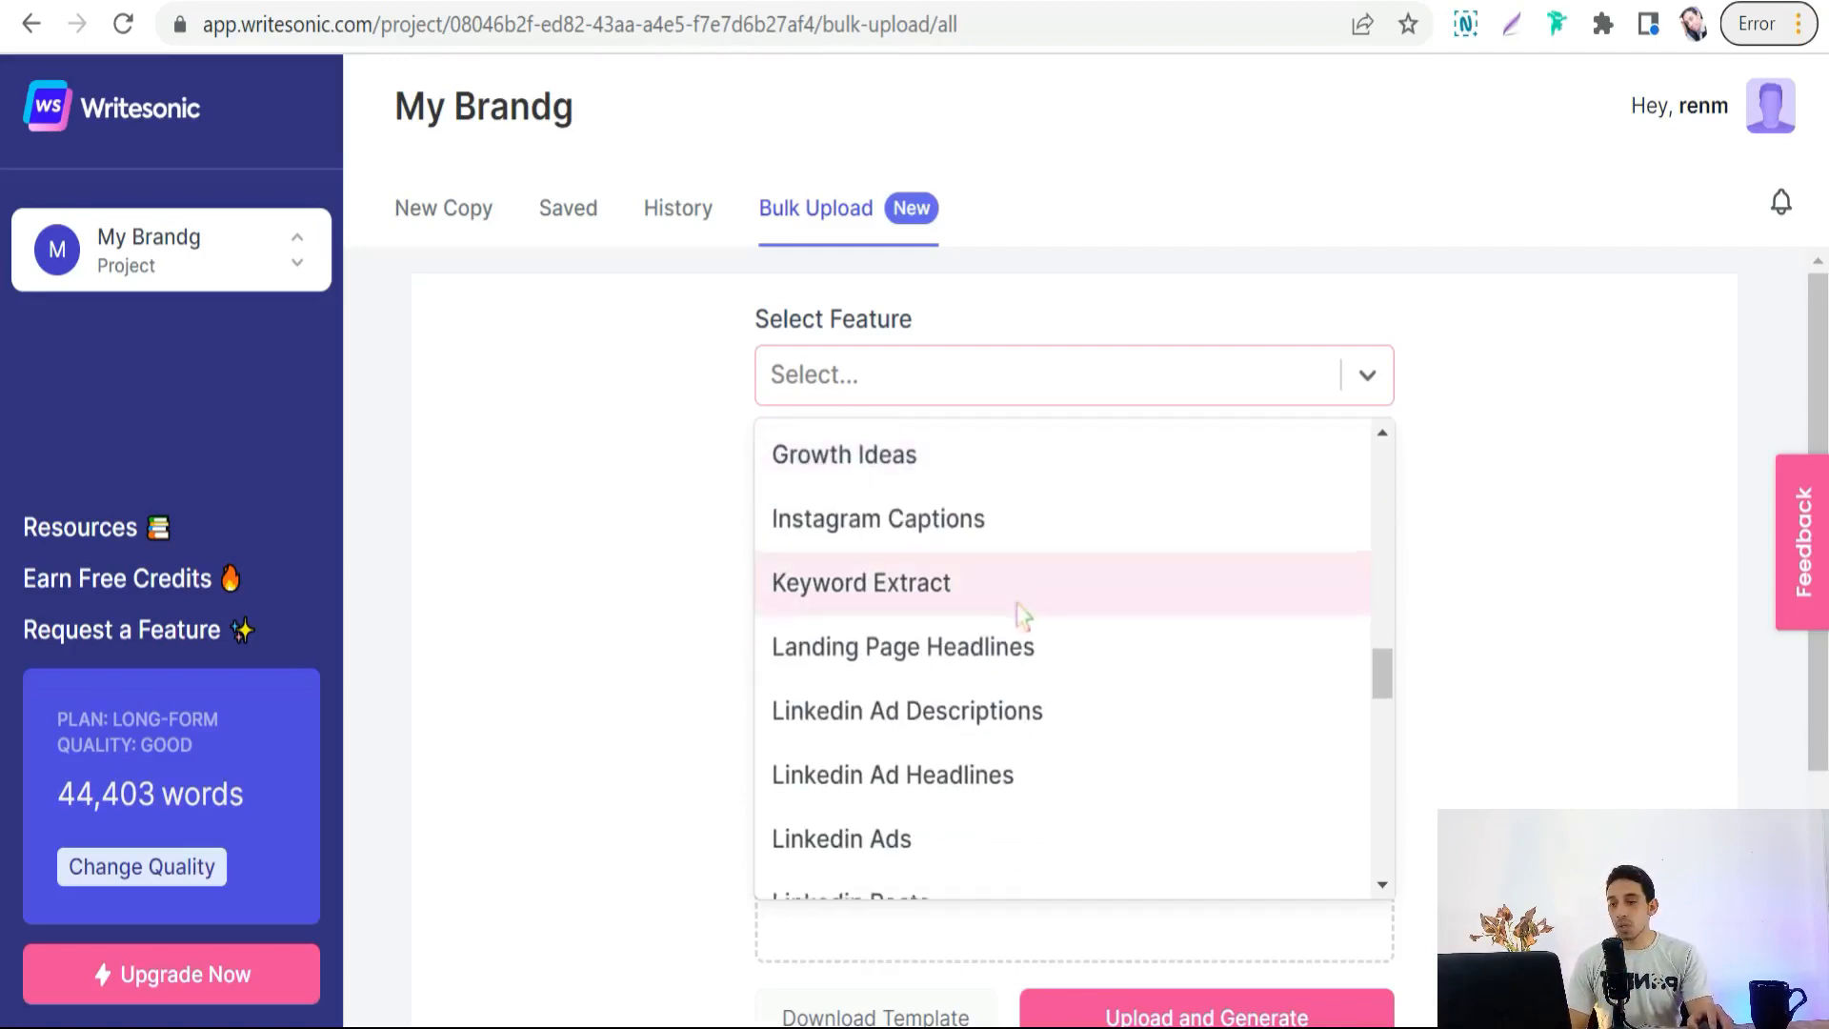
scroll(933, 601, "down", 7)
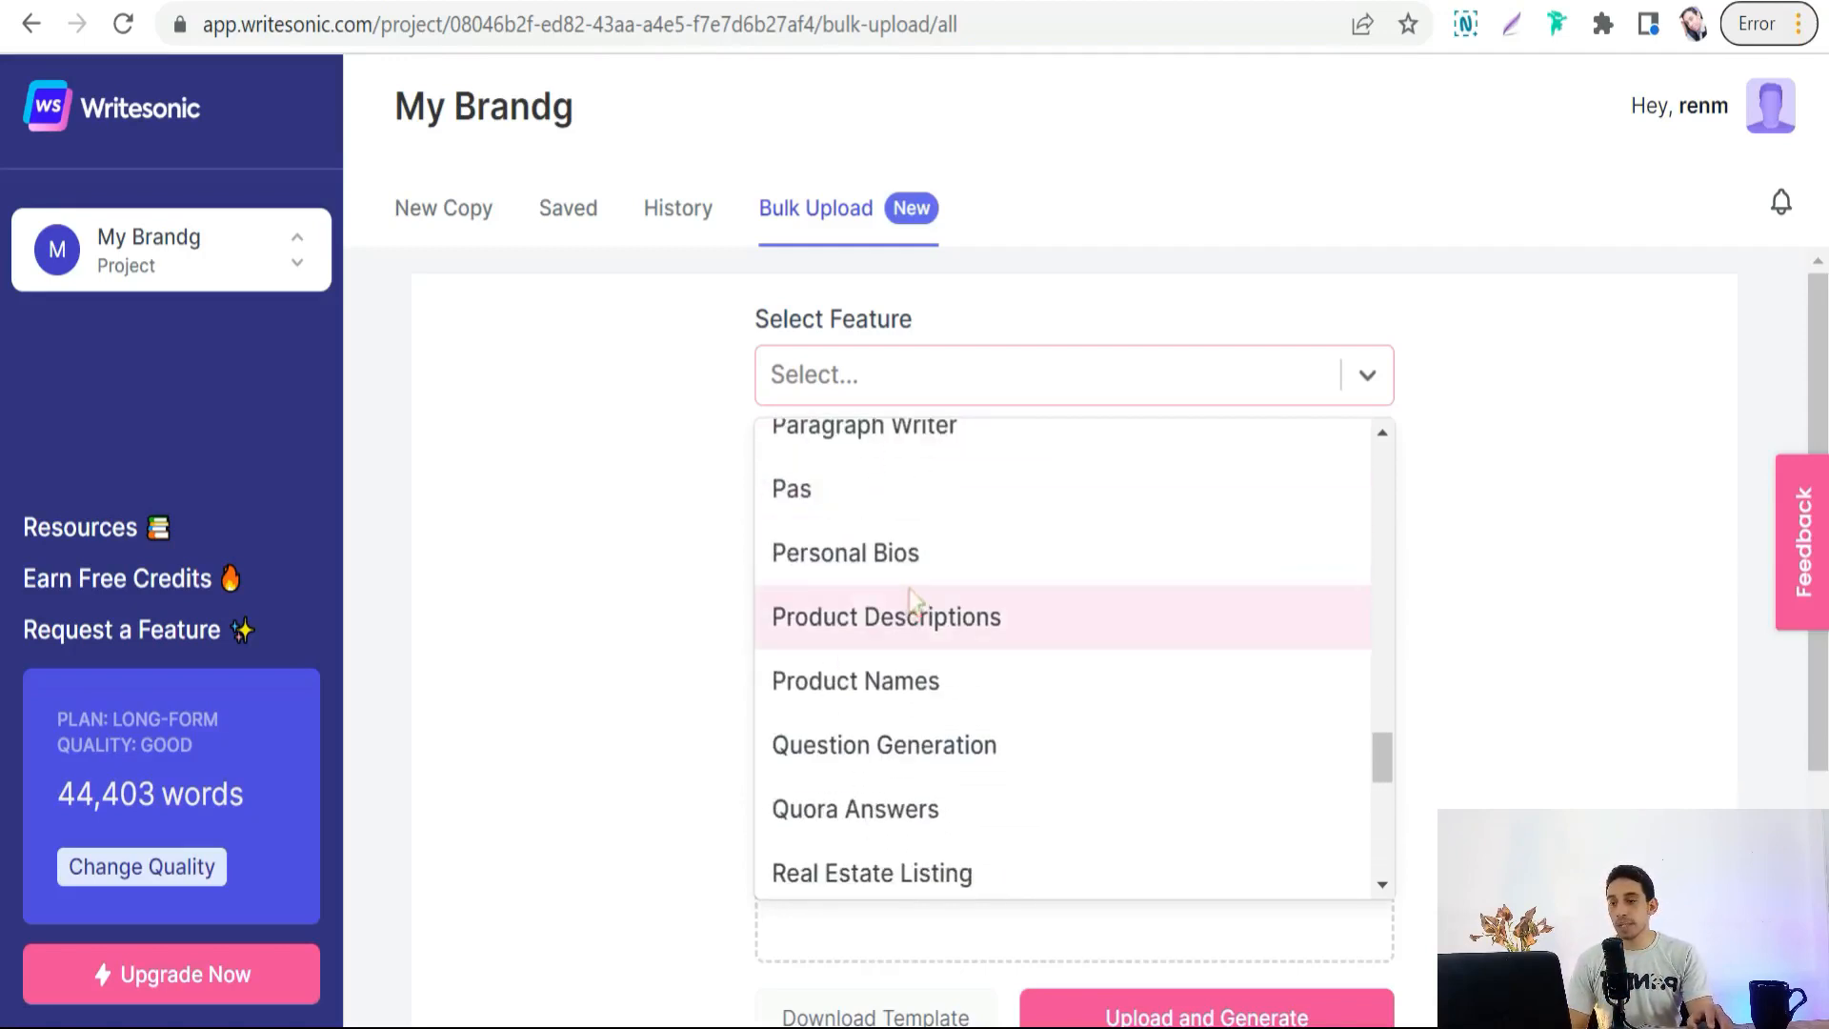
left_click(932, 620)
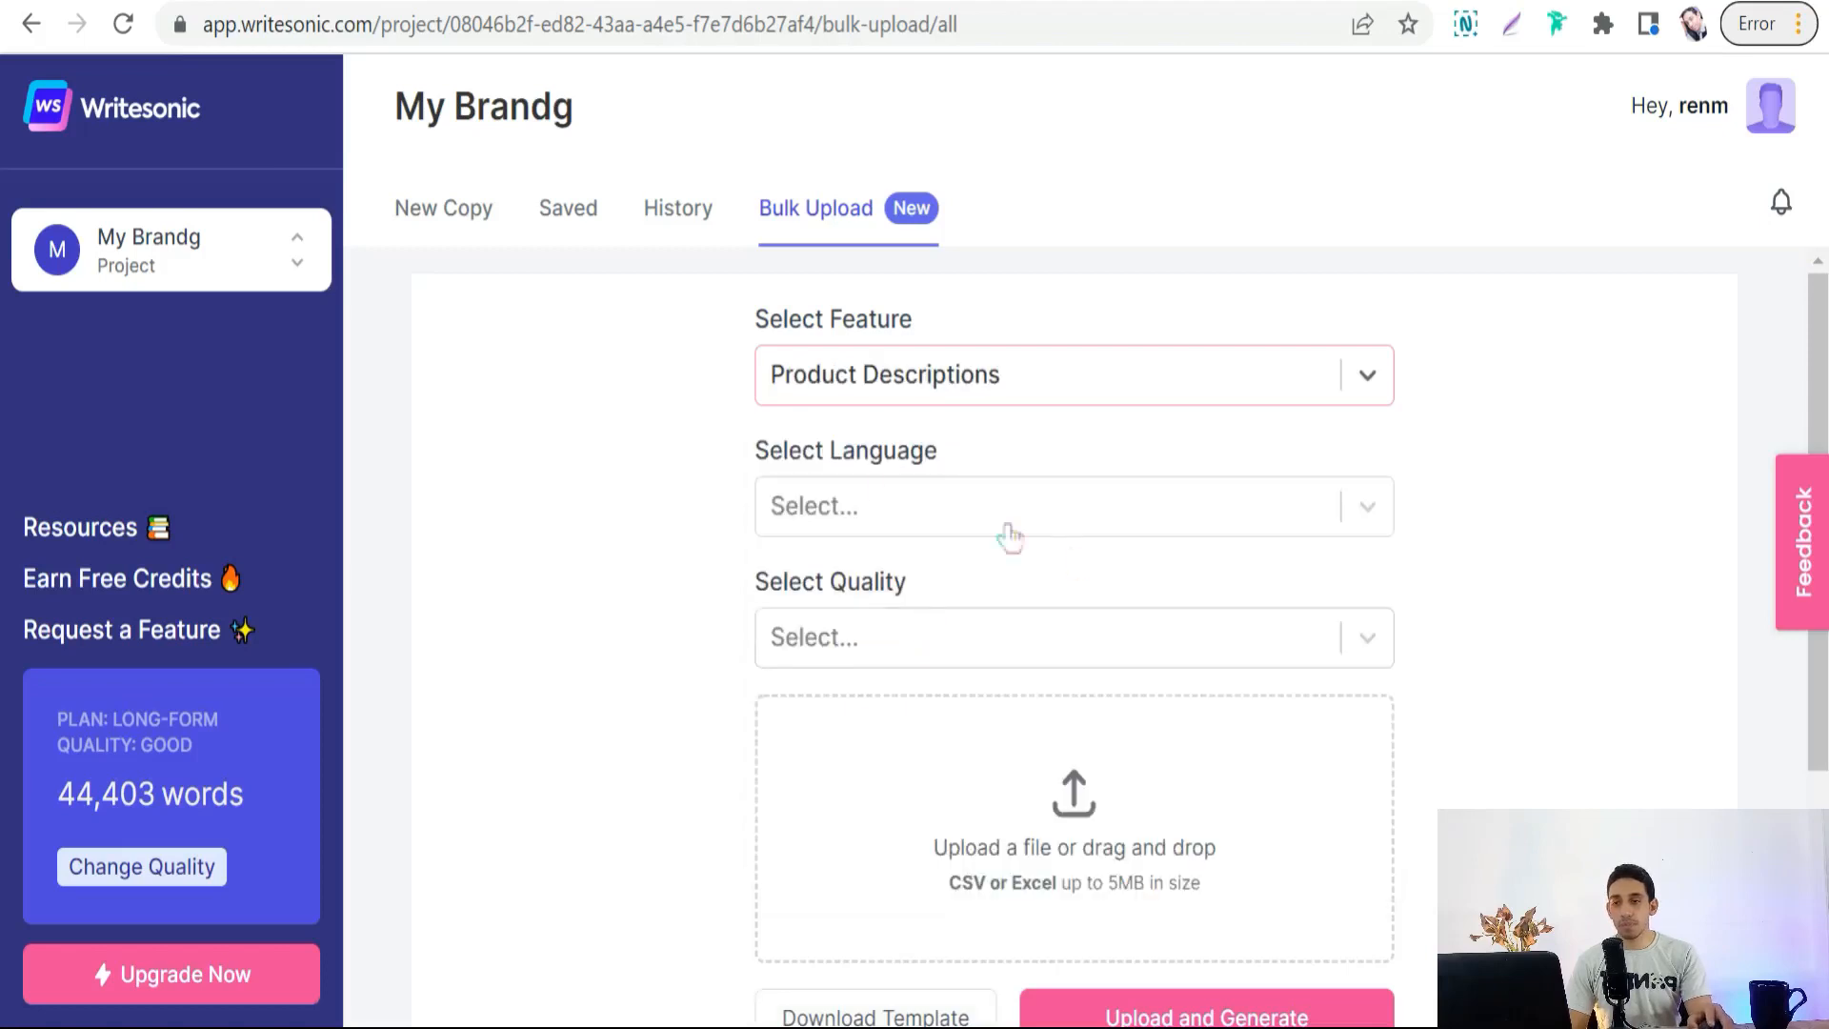
Step: Set the bulk upload language to English and the quality to Economy
left_click(1369, 510)
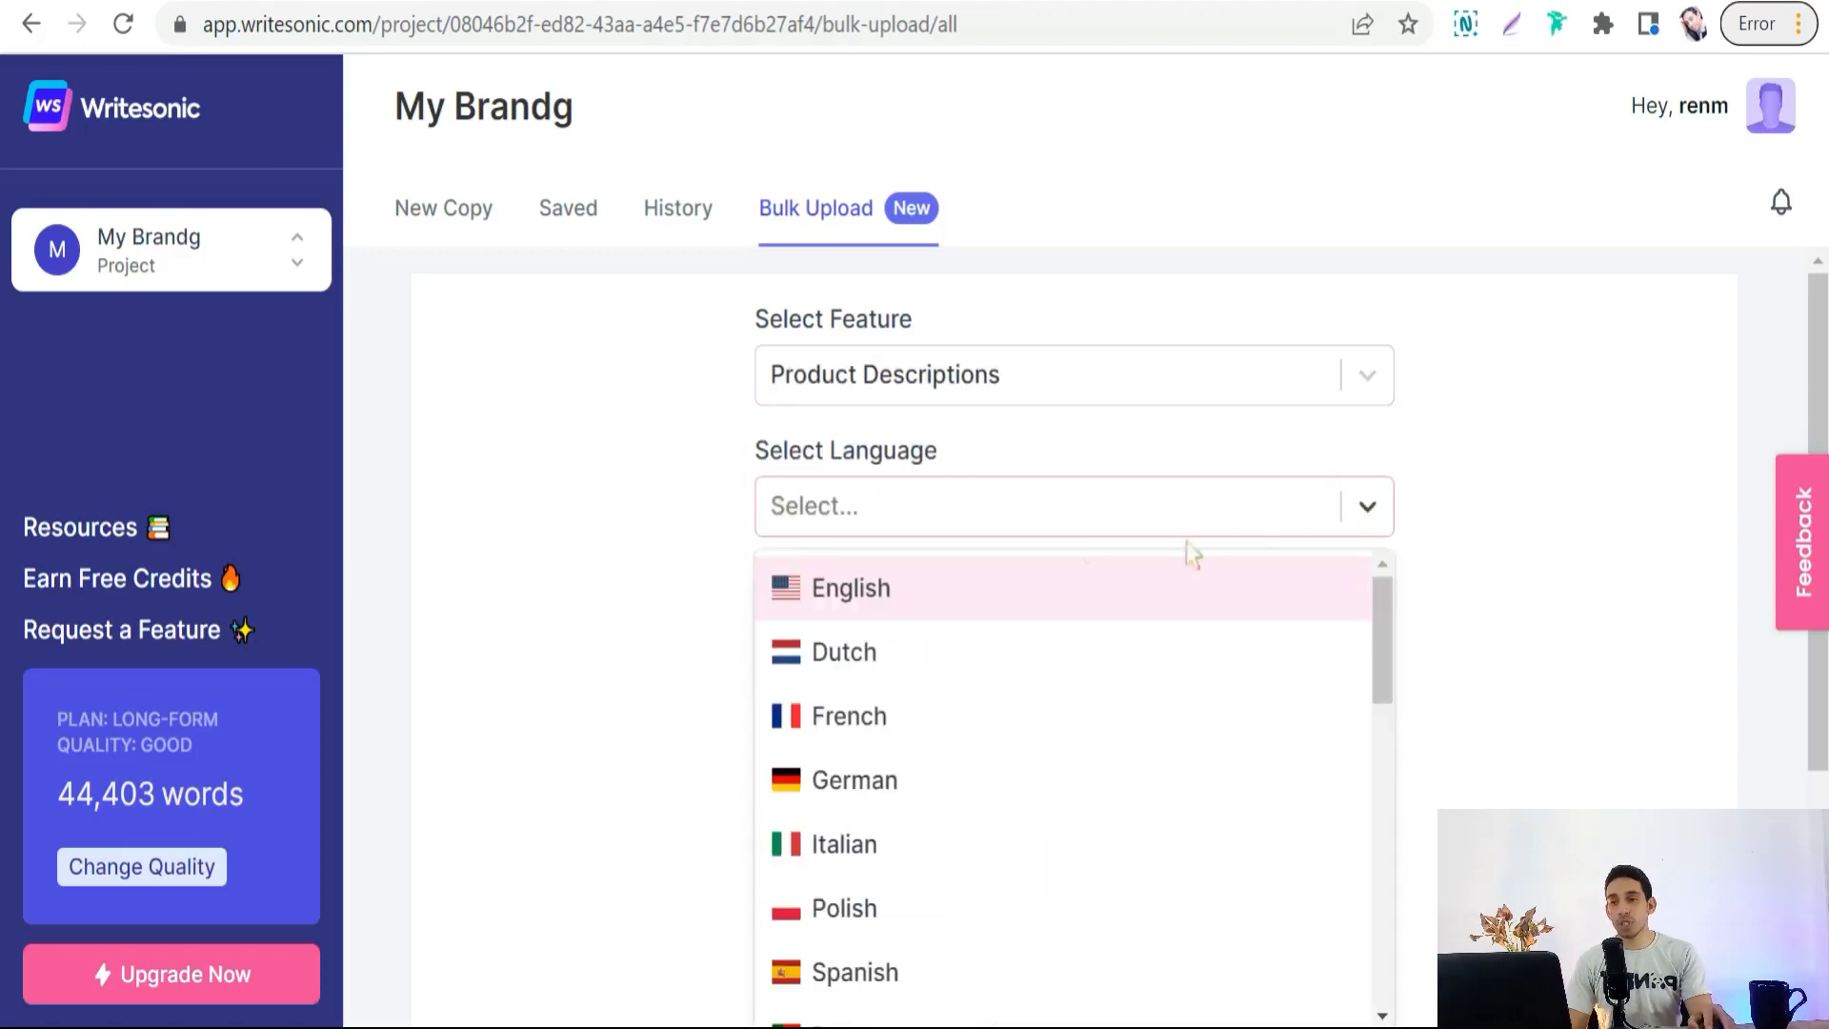
left_click(862, 612)
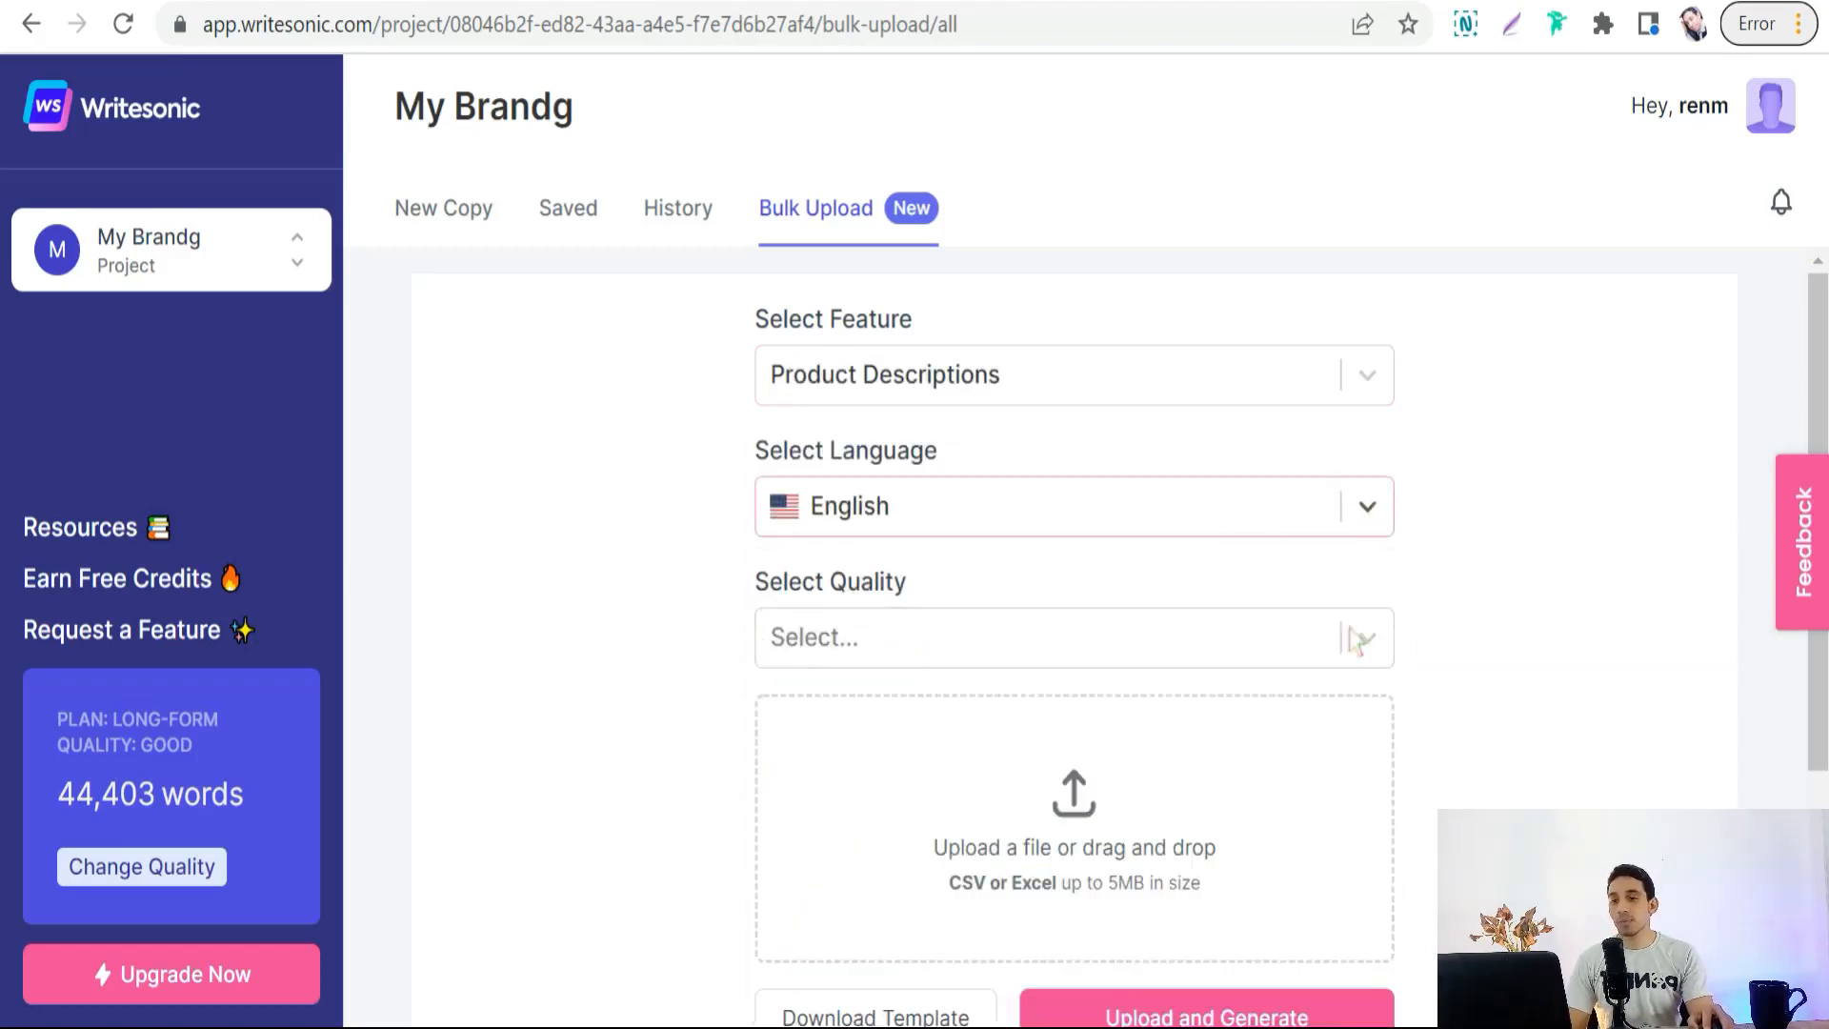
left_click(1368, 648)
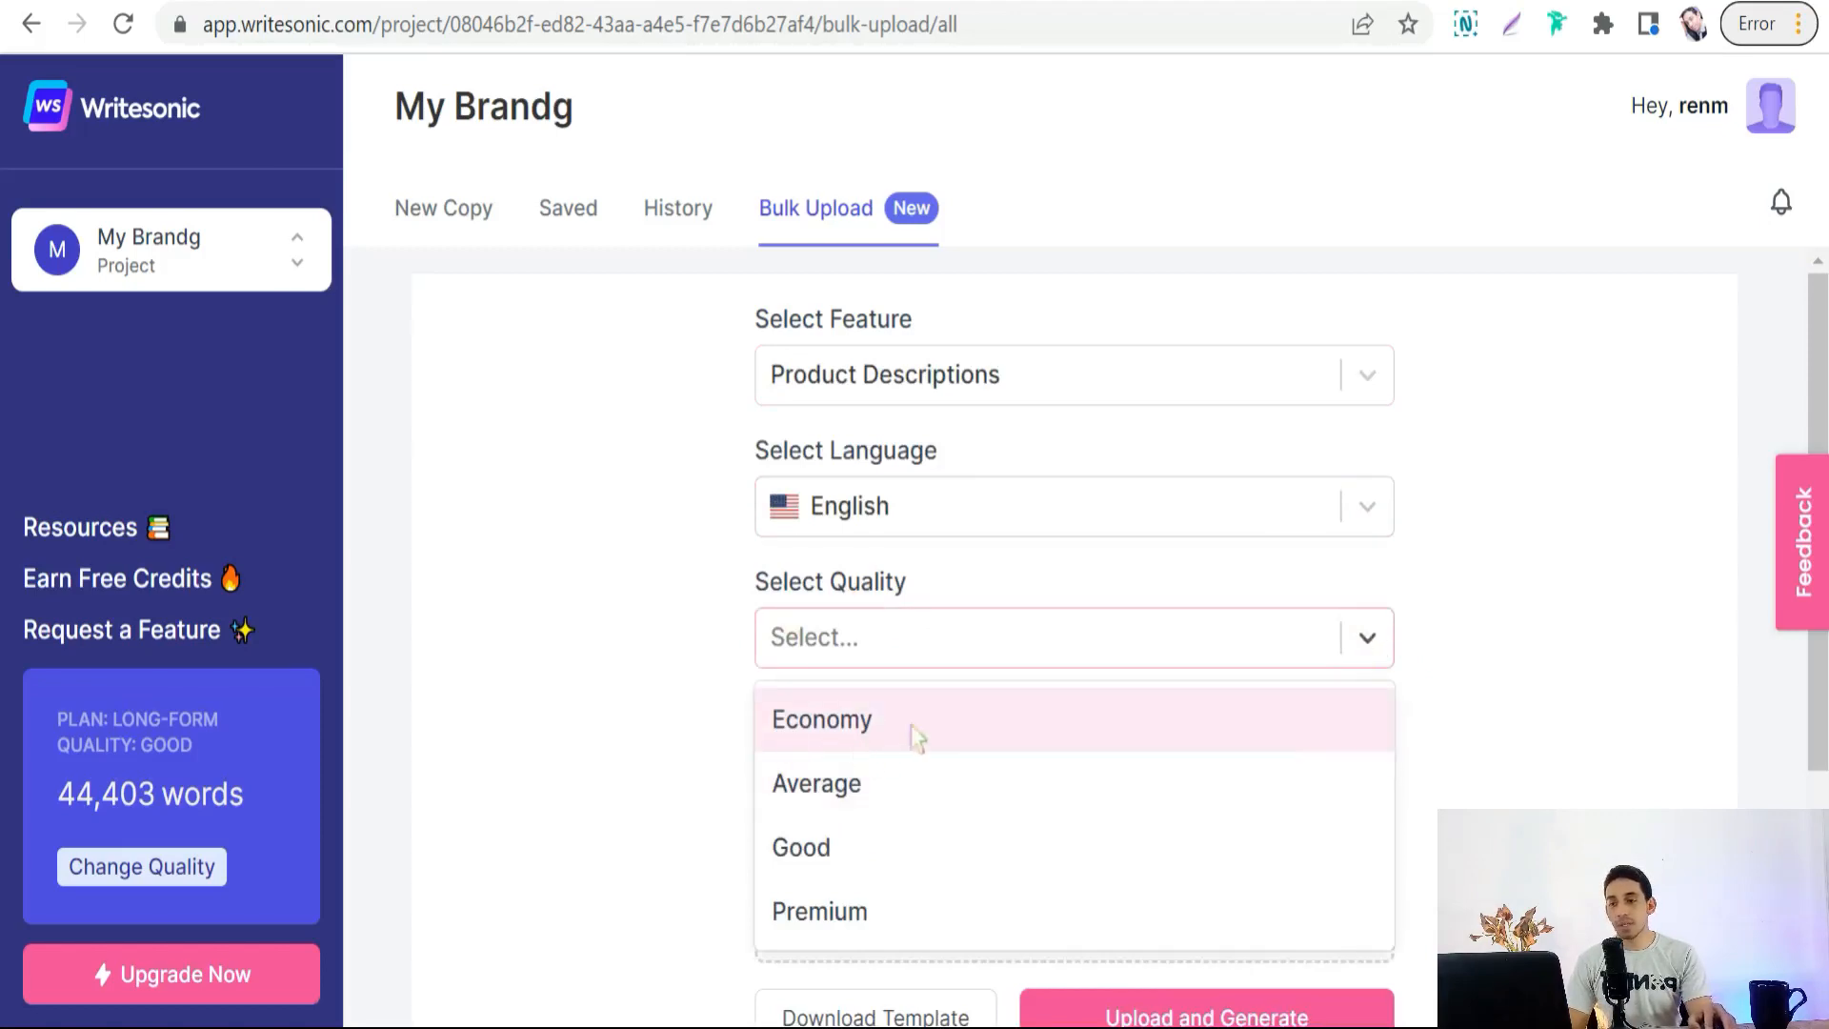
left_click(839, 738)
Step: Download the product descriptions template and open the downloaded file in Excel
scroll(1299, 613, "down", 2)
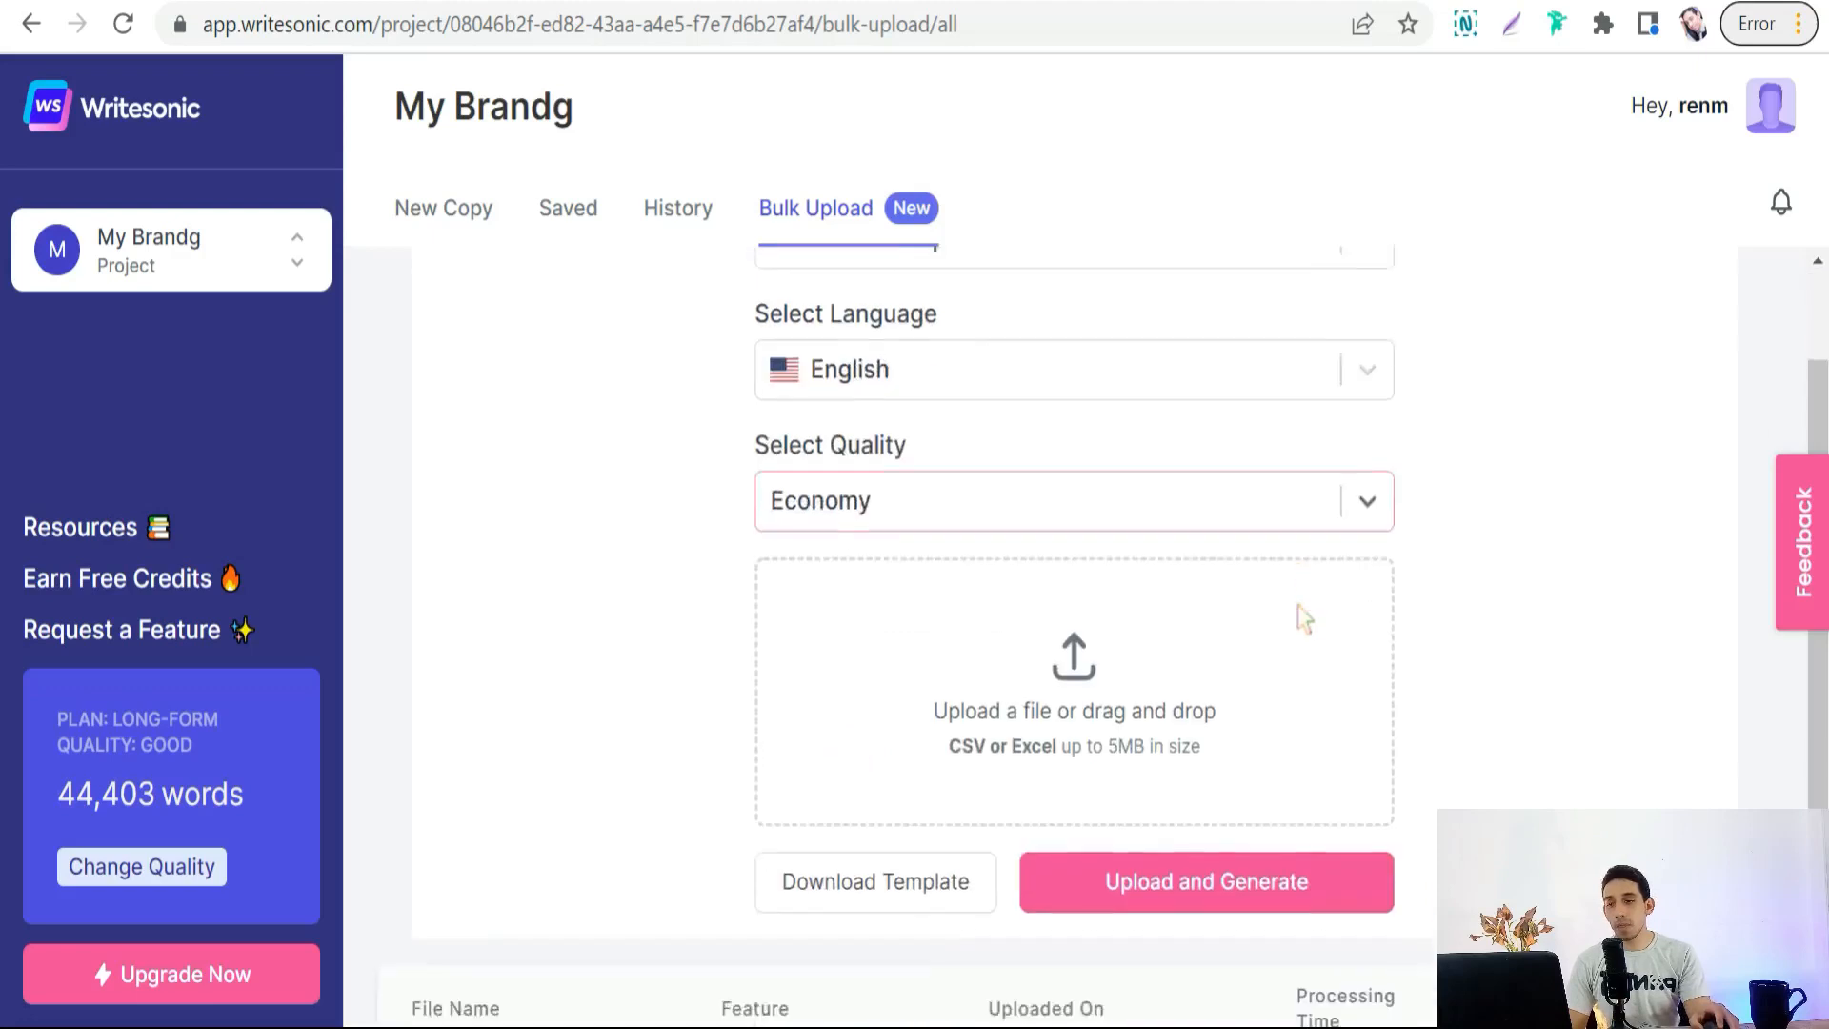
scroll(934, 710, "up", 2)
scroll(878, 722, "down", 2)
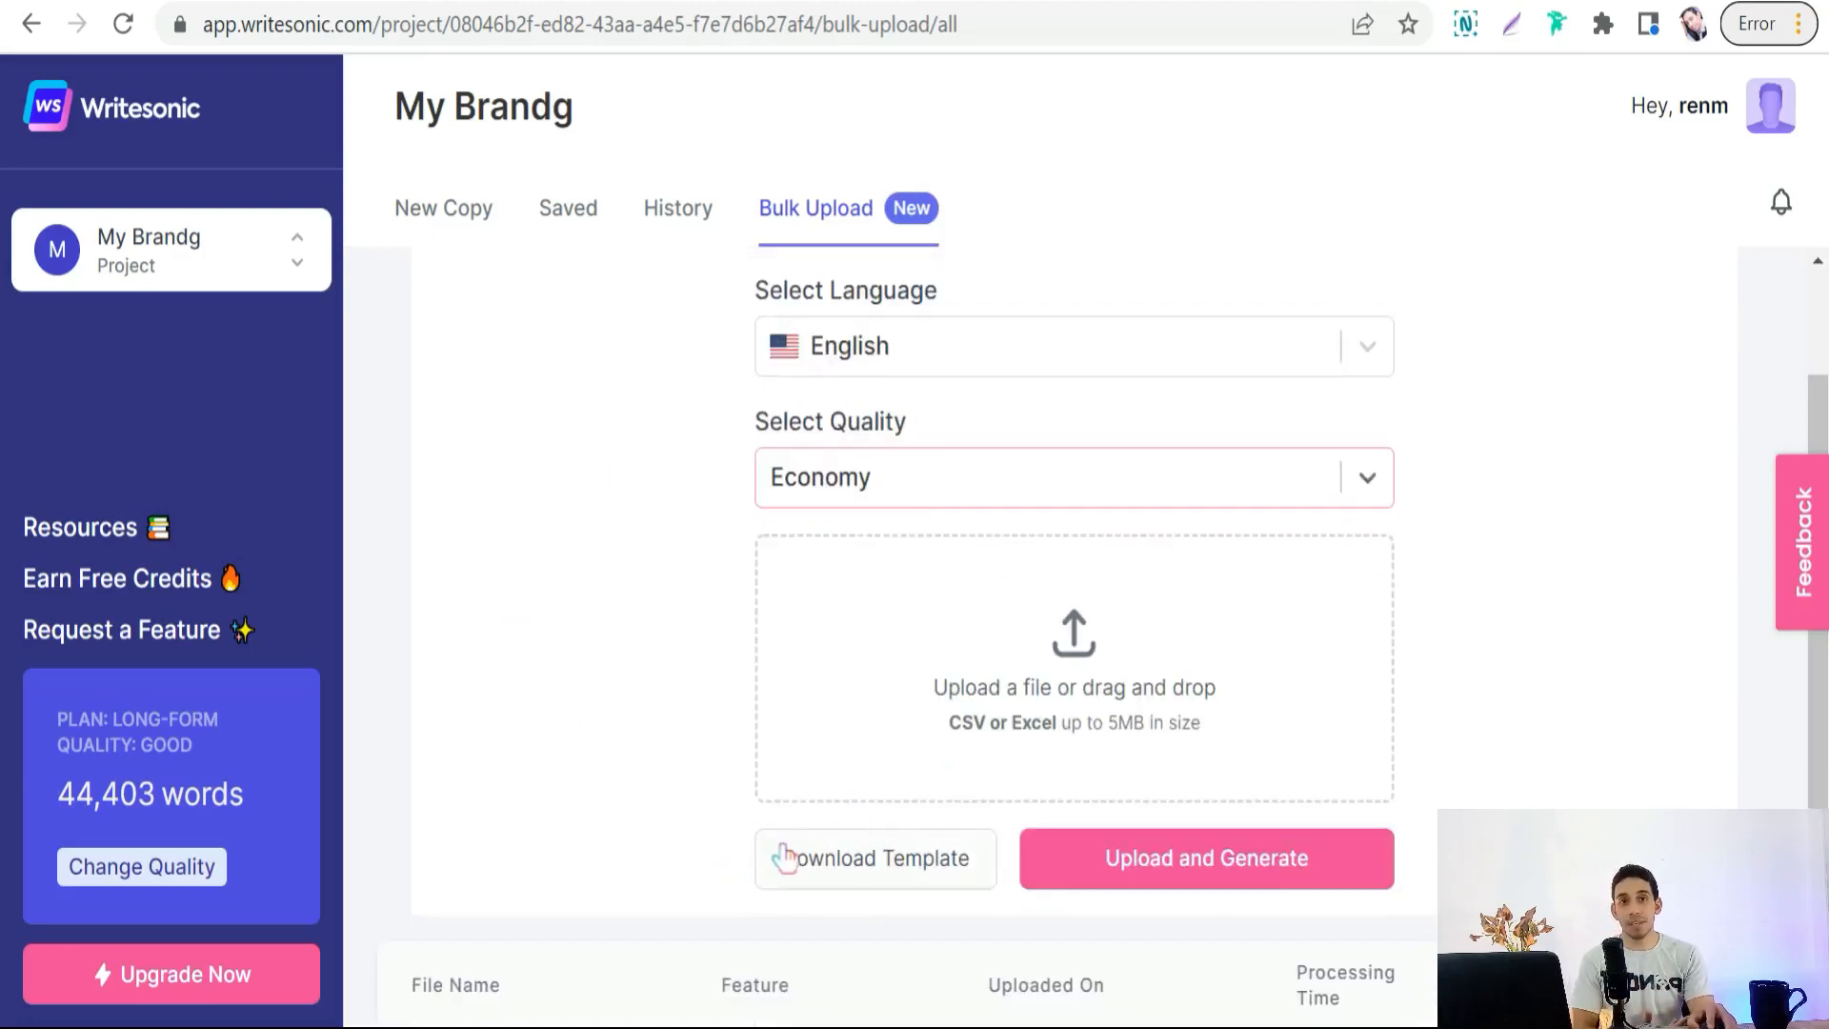
left_click(837, 874)
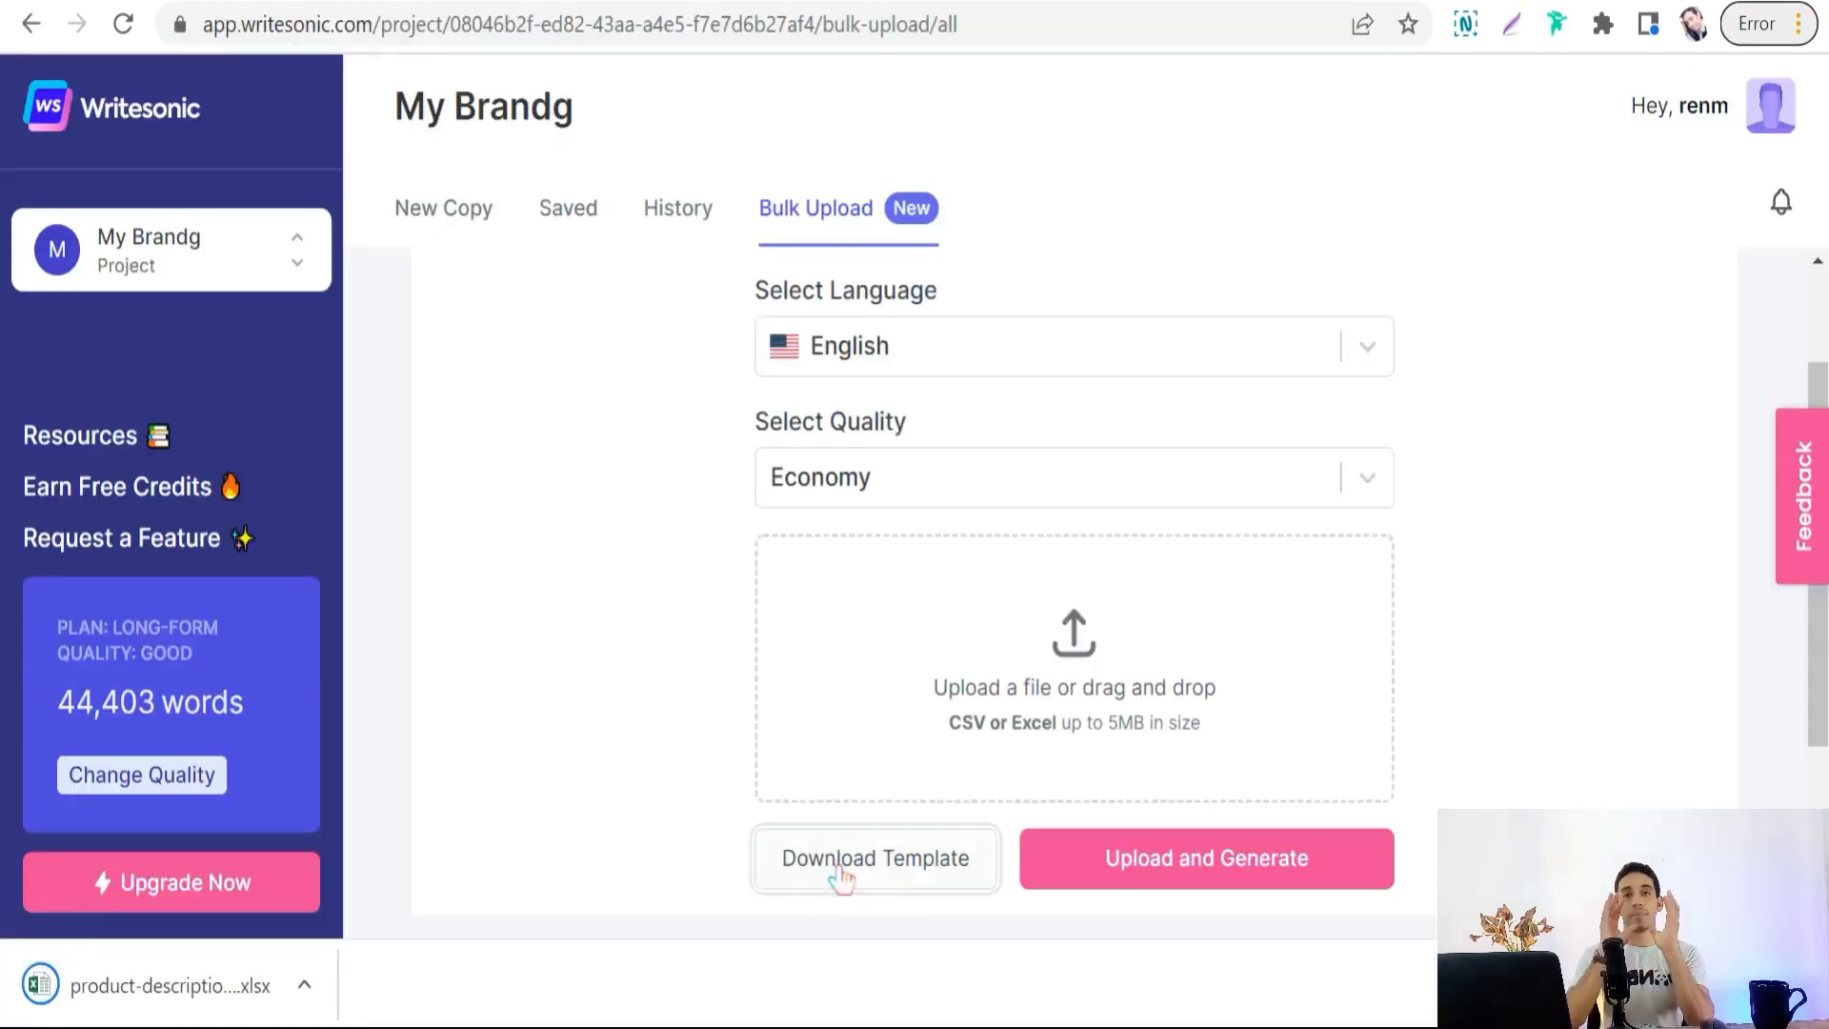
left_click(164, 991)
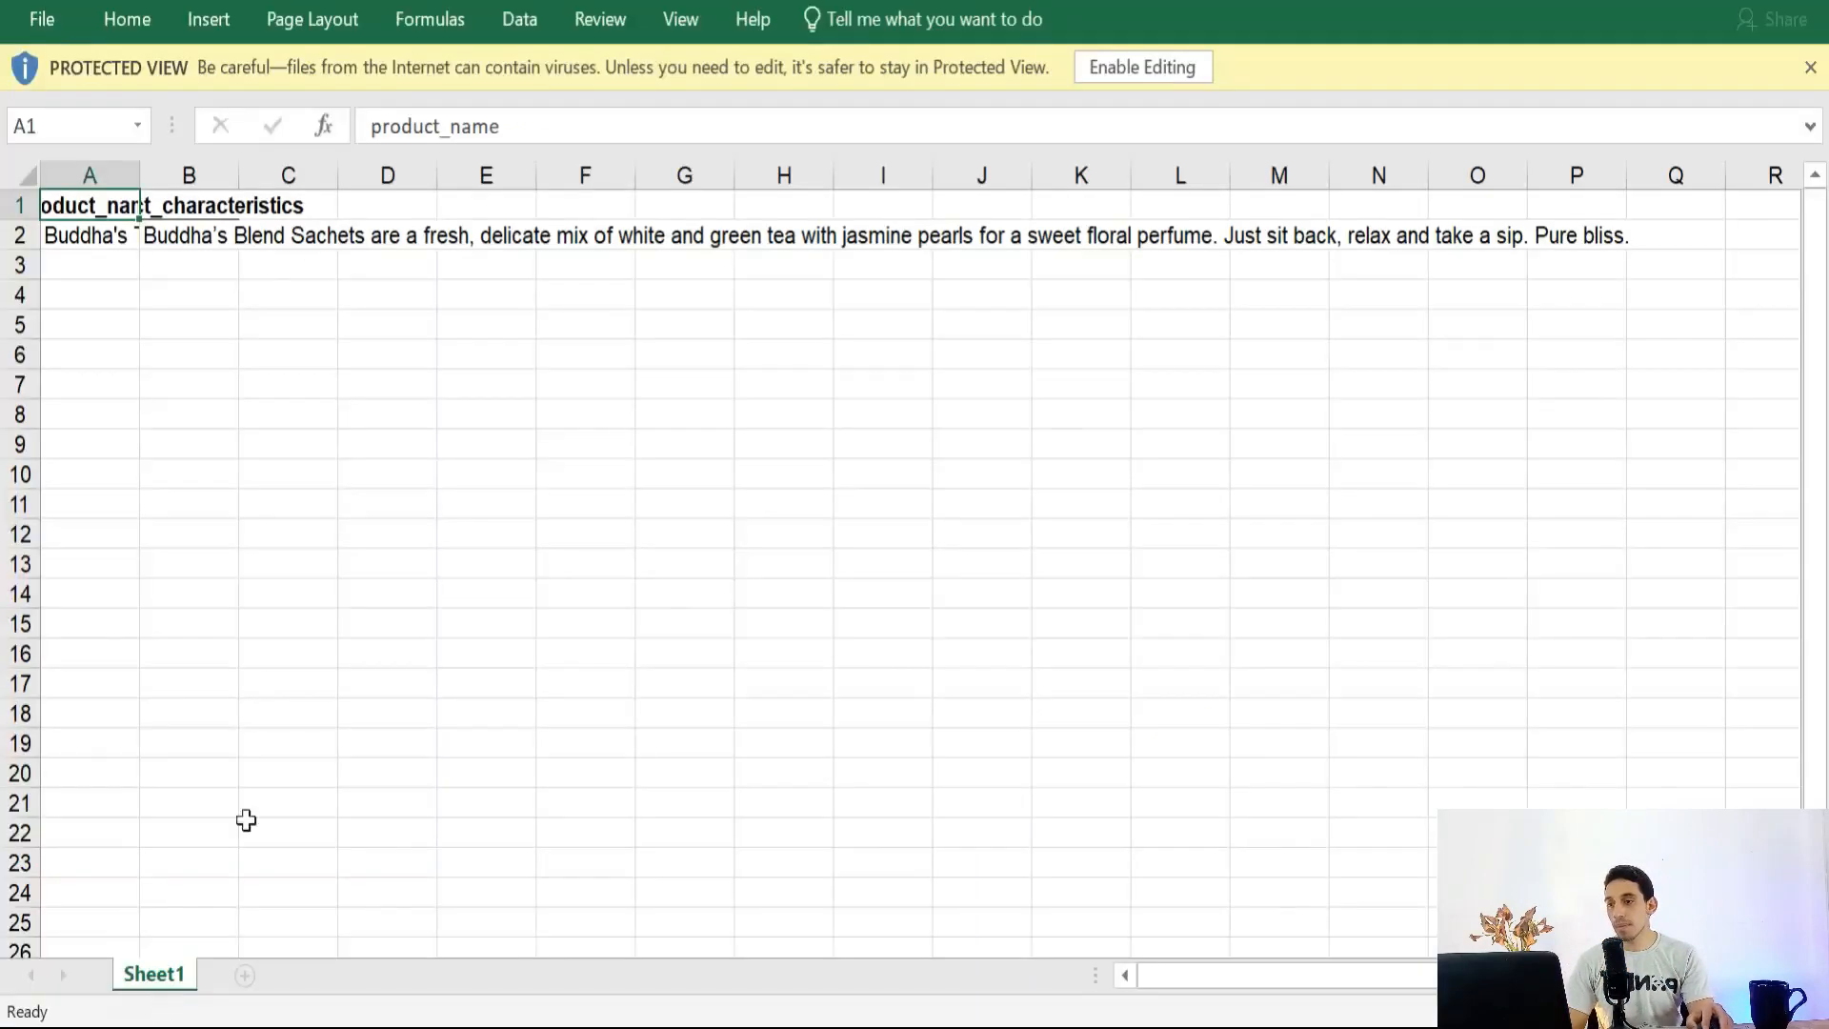
Step: Widen columns A and B of the protected template so their headers can be read
left_click_drag(182, 383, 171, 327)
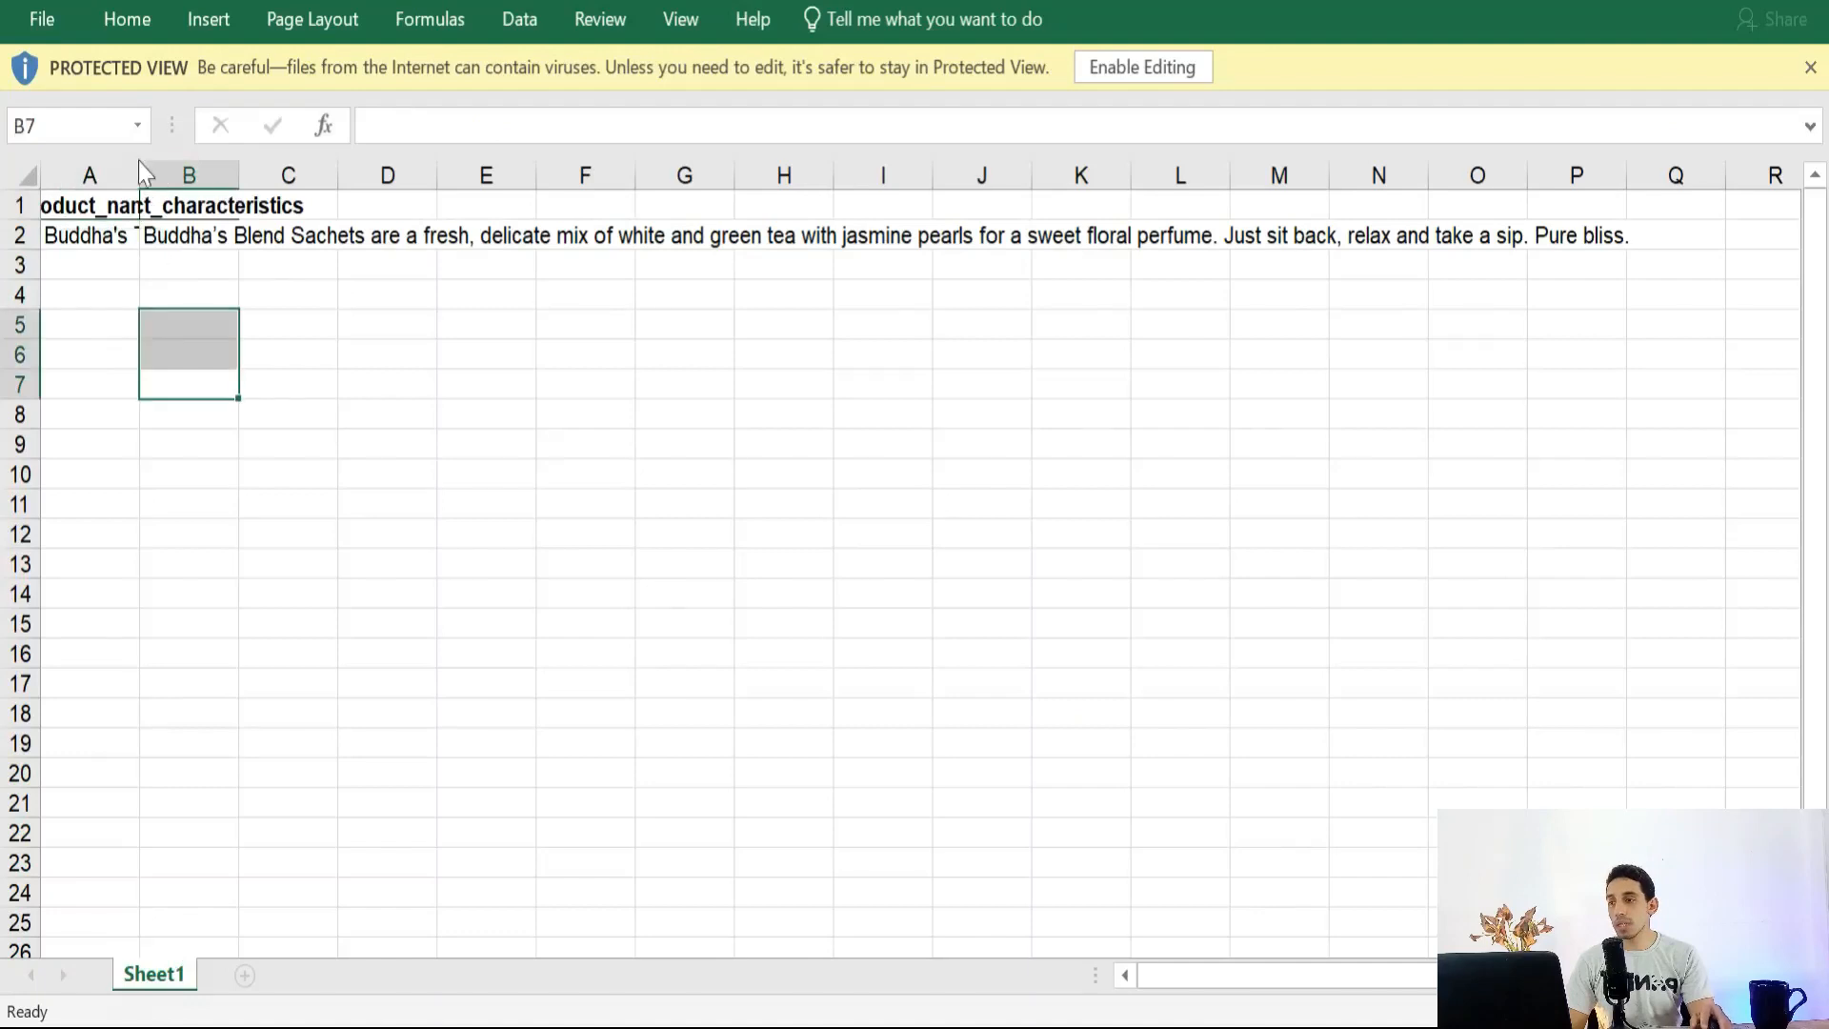
left_click_drag(143, 175, 806, 175)
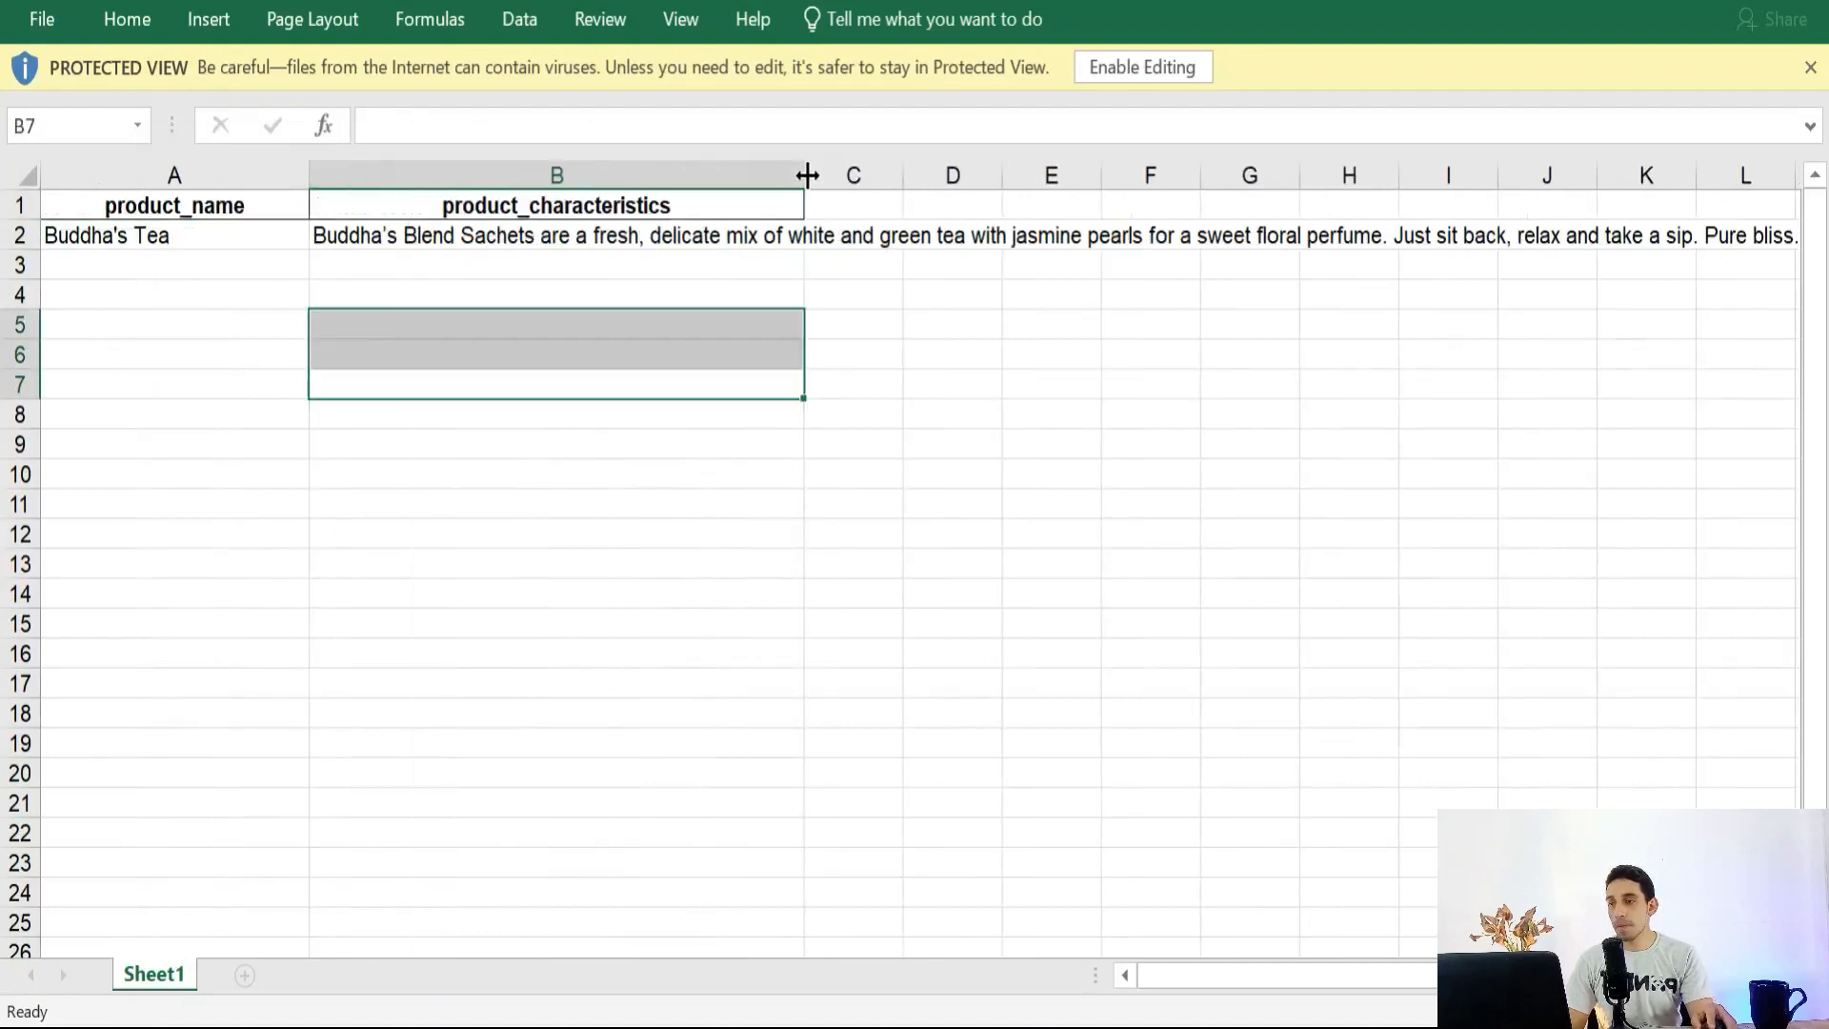
left_click(523, 536)
Step: Try to edit the sample product name in A2 and enable editing for the protected workbook
left_click(126, 235)
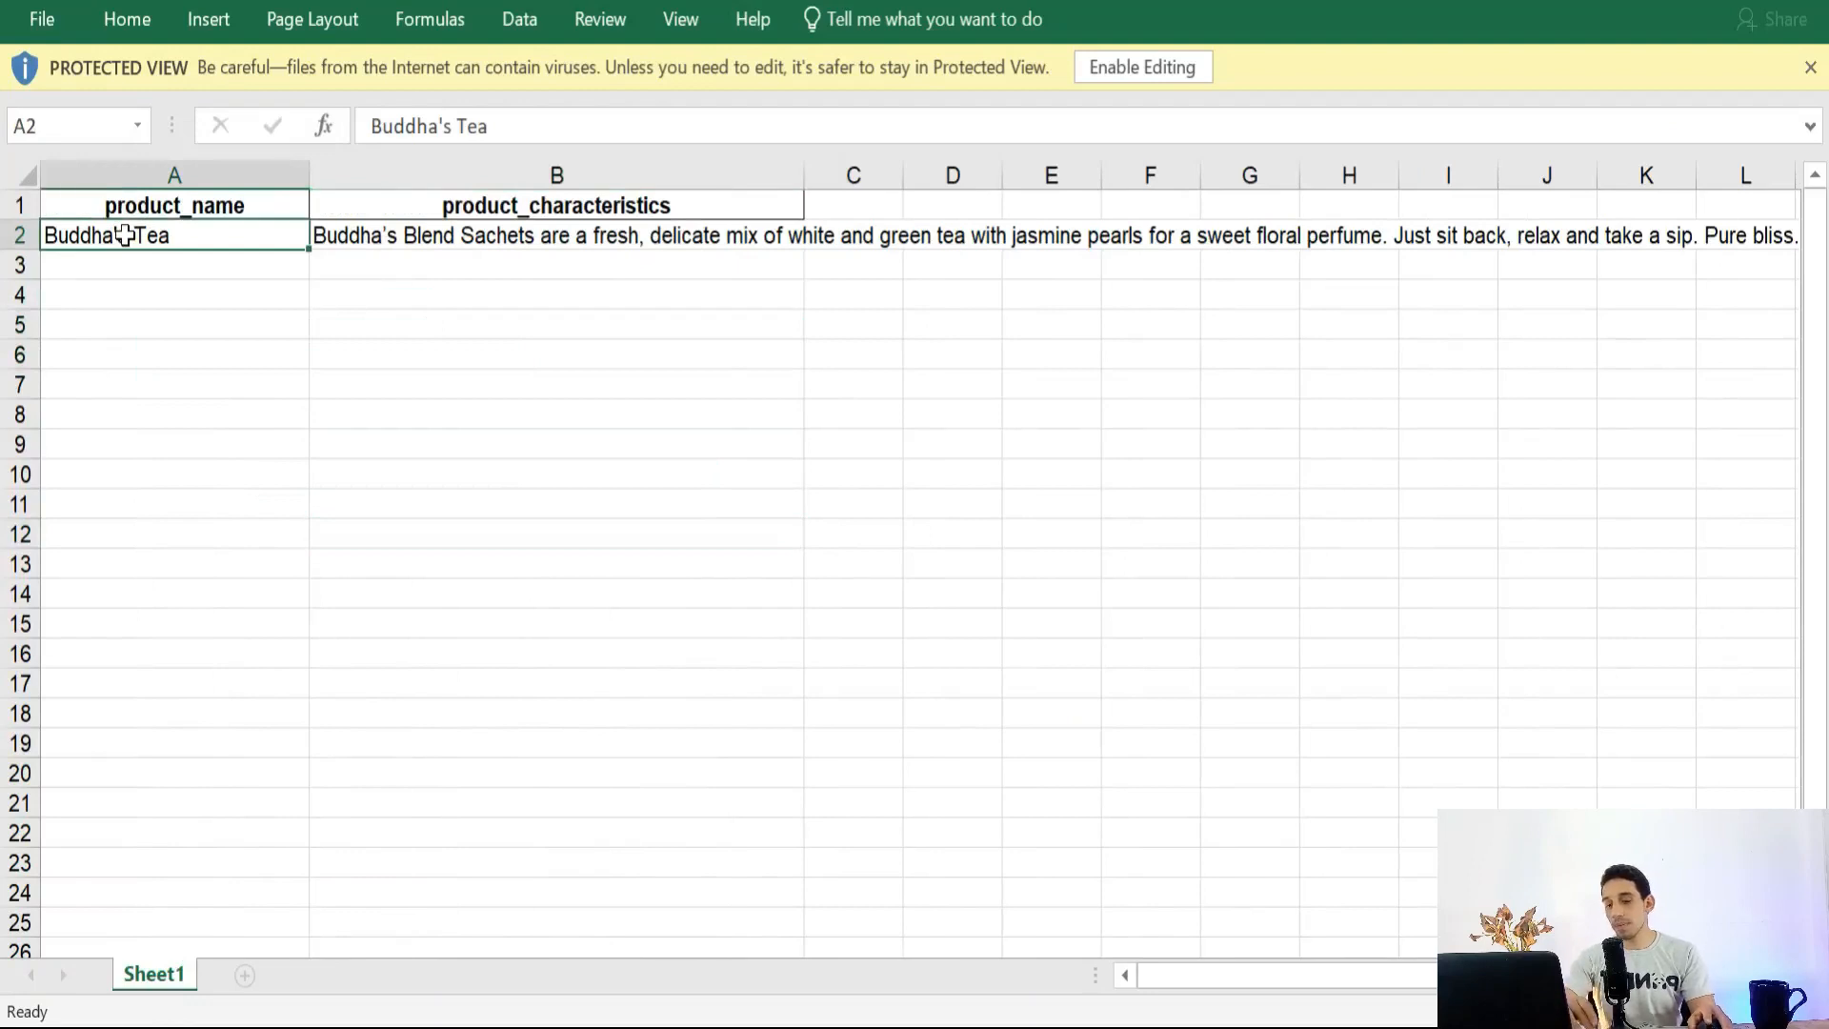
double_click(126, 235)
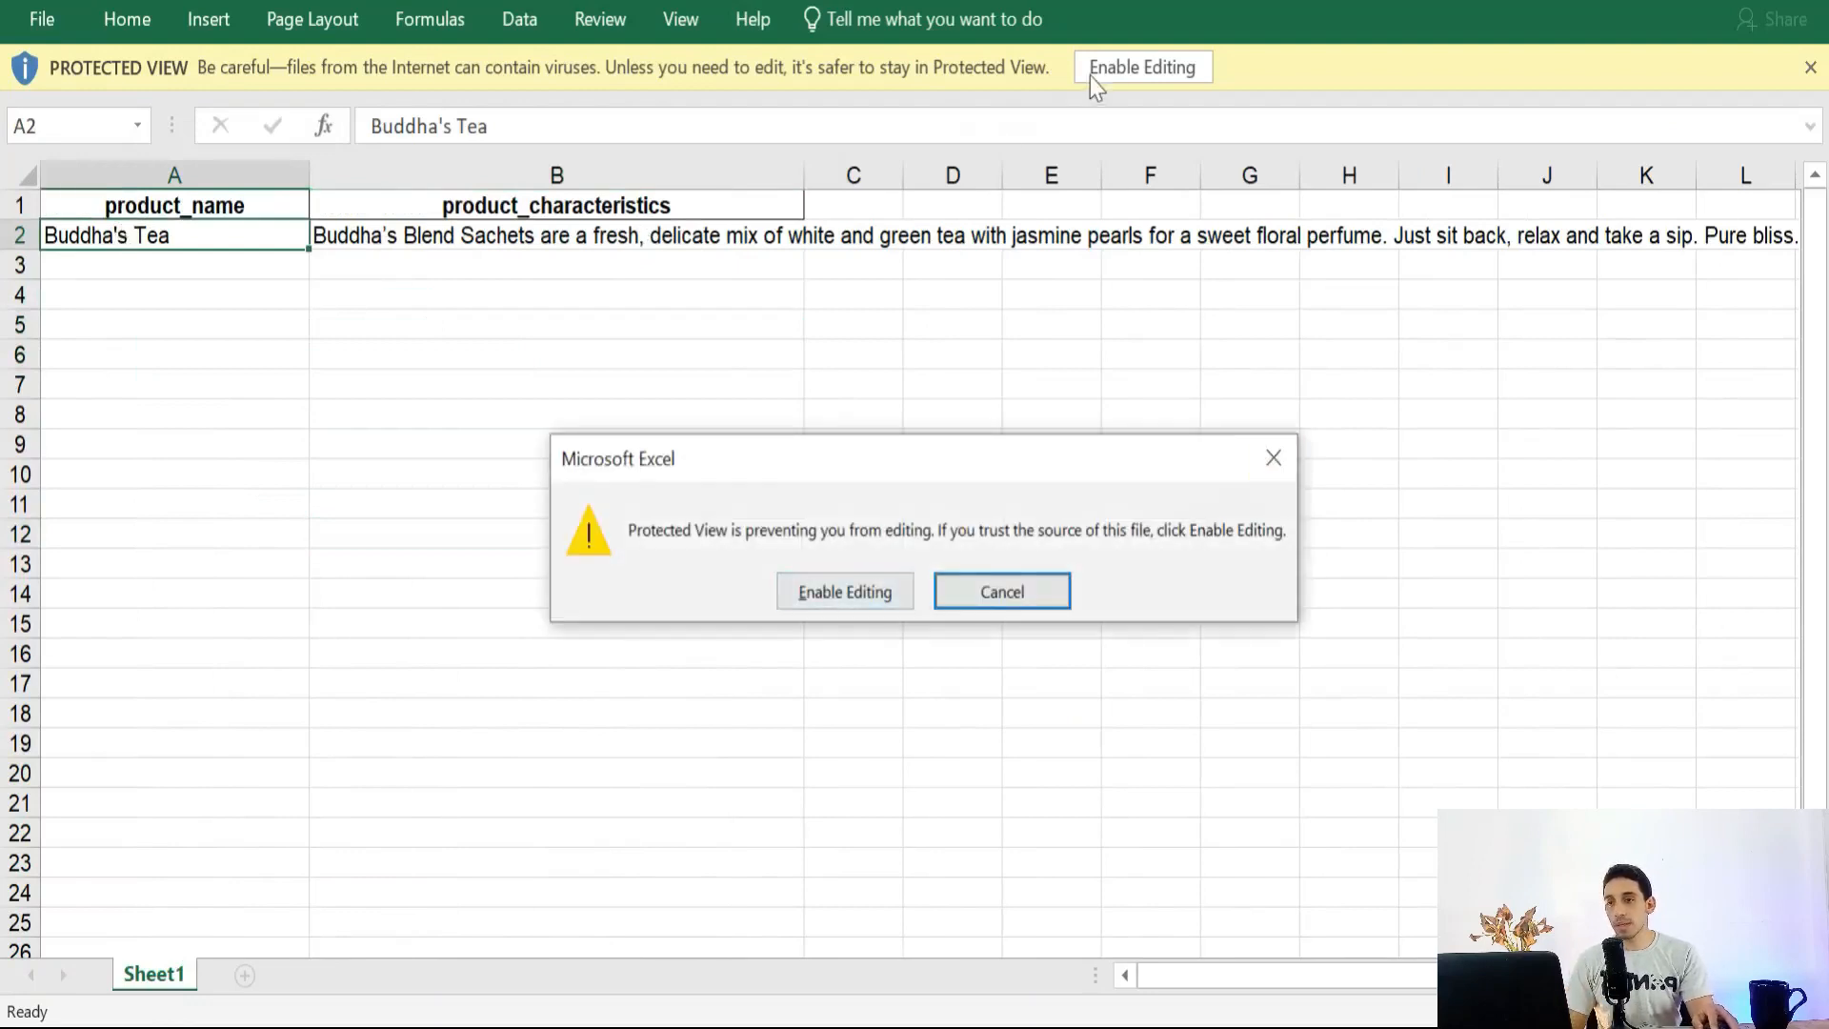
left_click(801, 592)
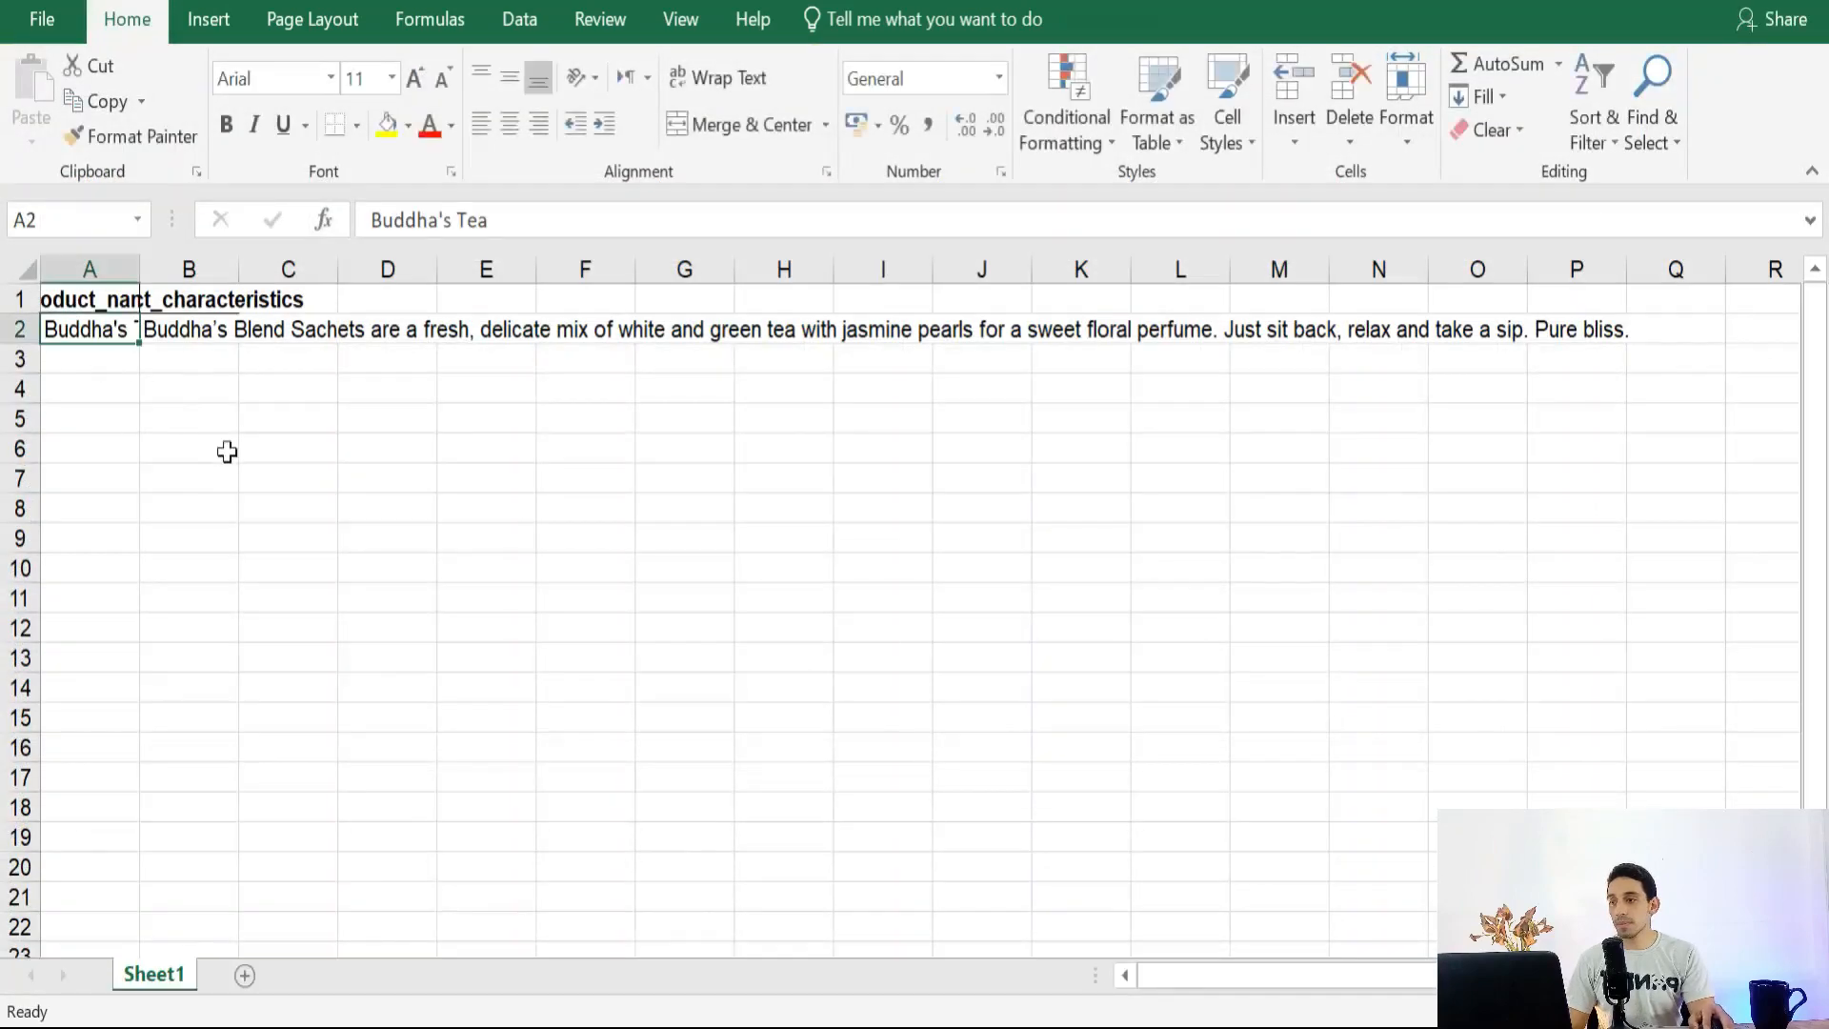
Step: Widen columns A and B and delete the sample product name and characteristics from row 2
left_click(227, 452)
left_click_drag(136, 266, 1012, 267)
left_click(205, 345)
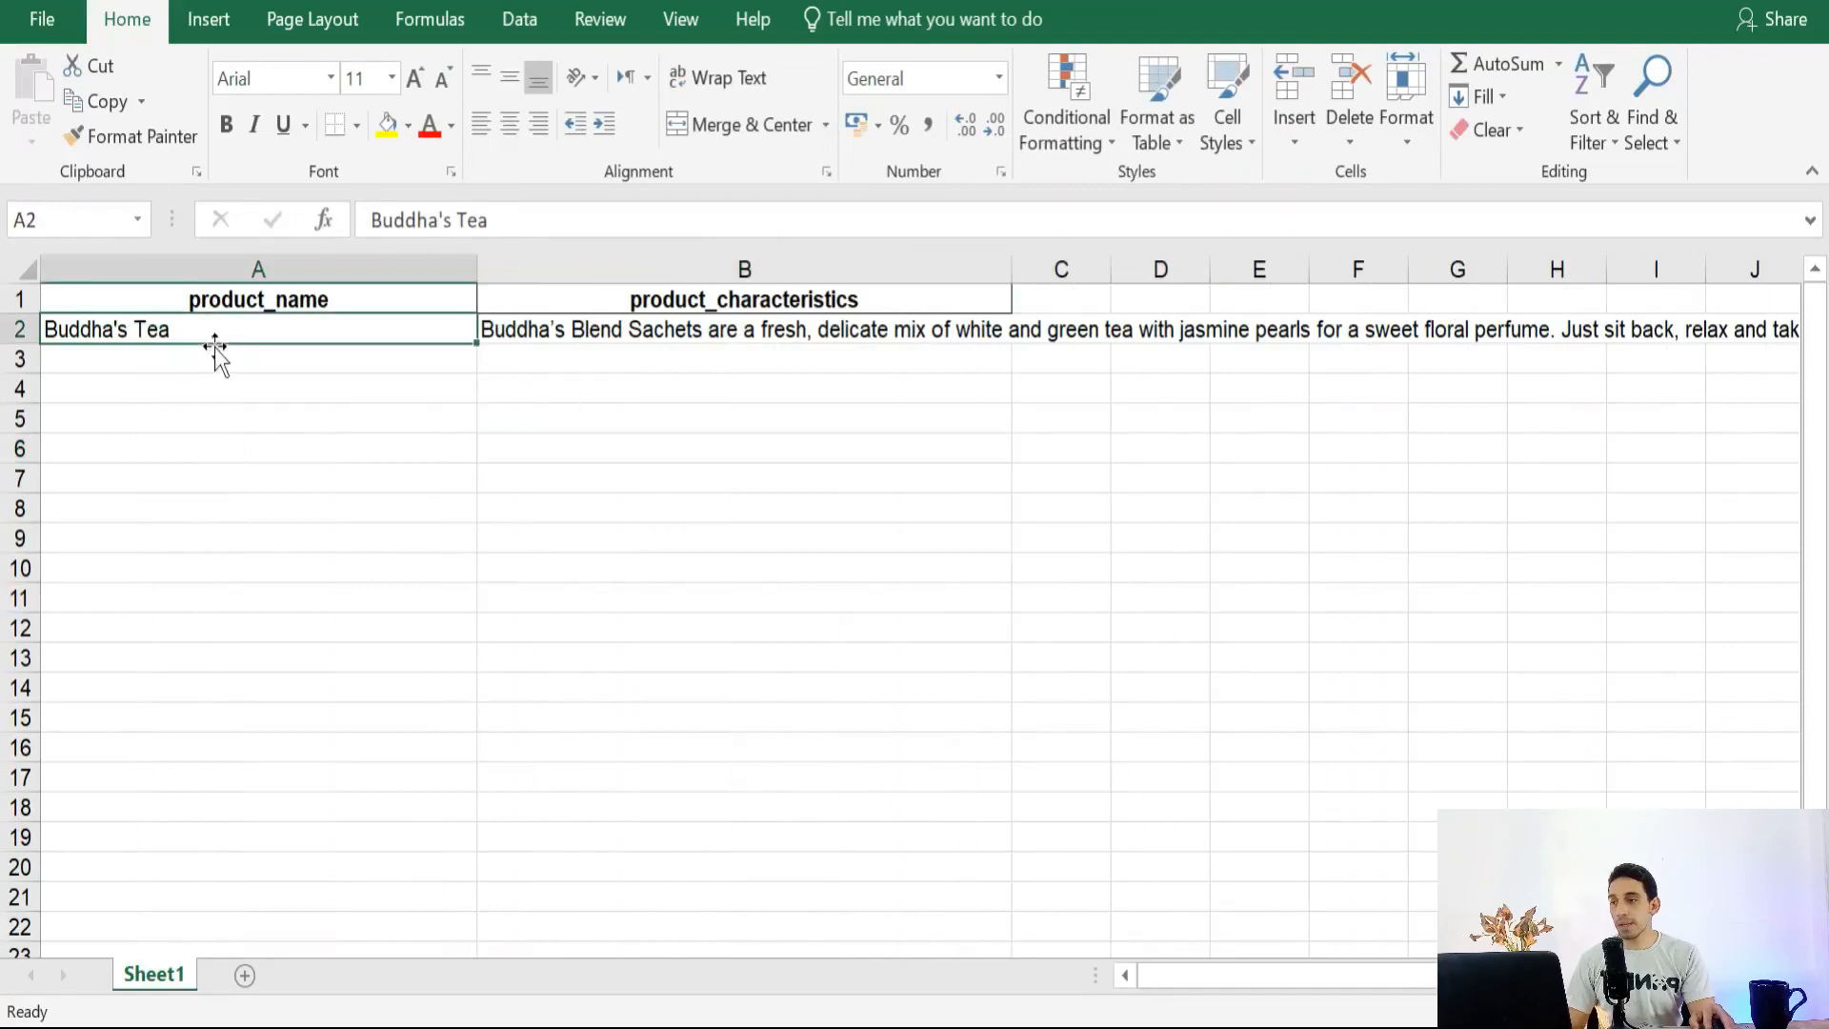
key("BackSpace")
left_click(654, 343)
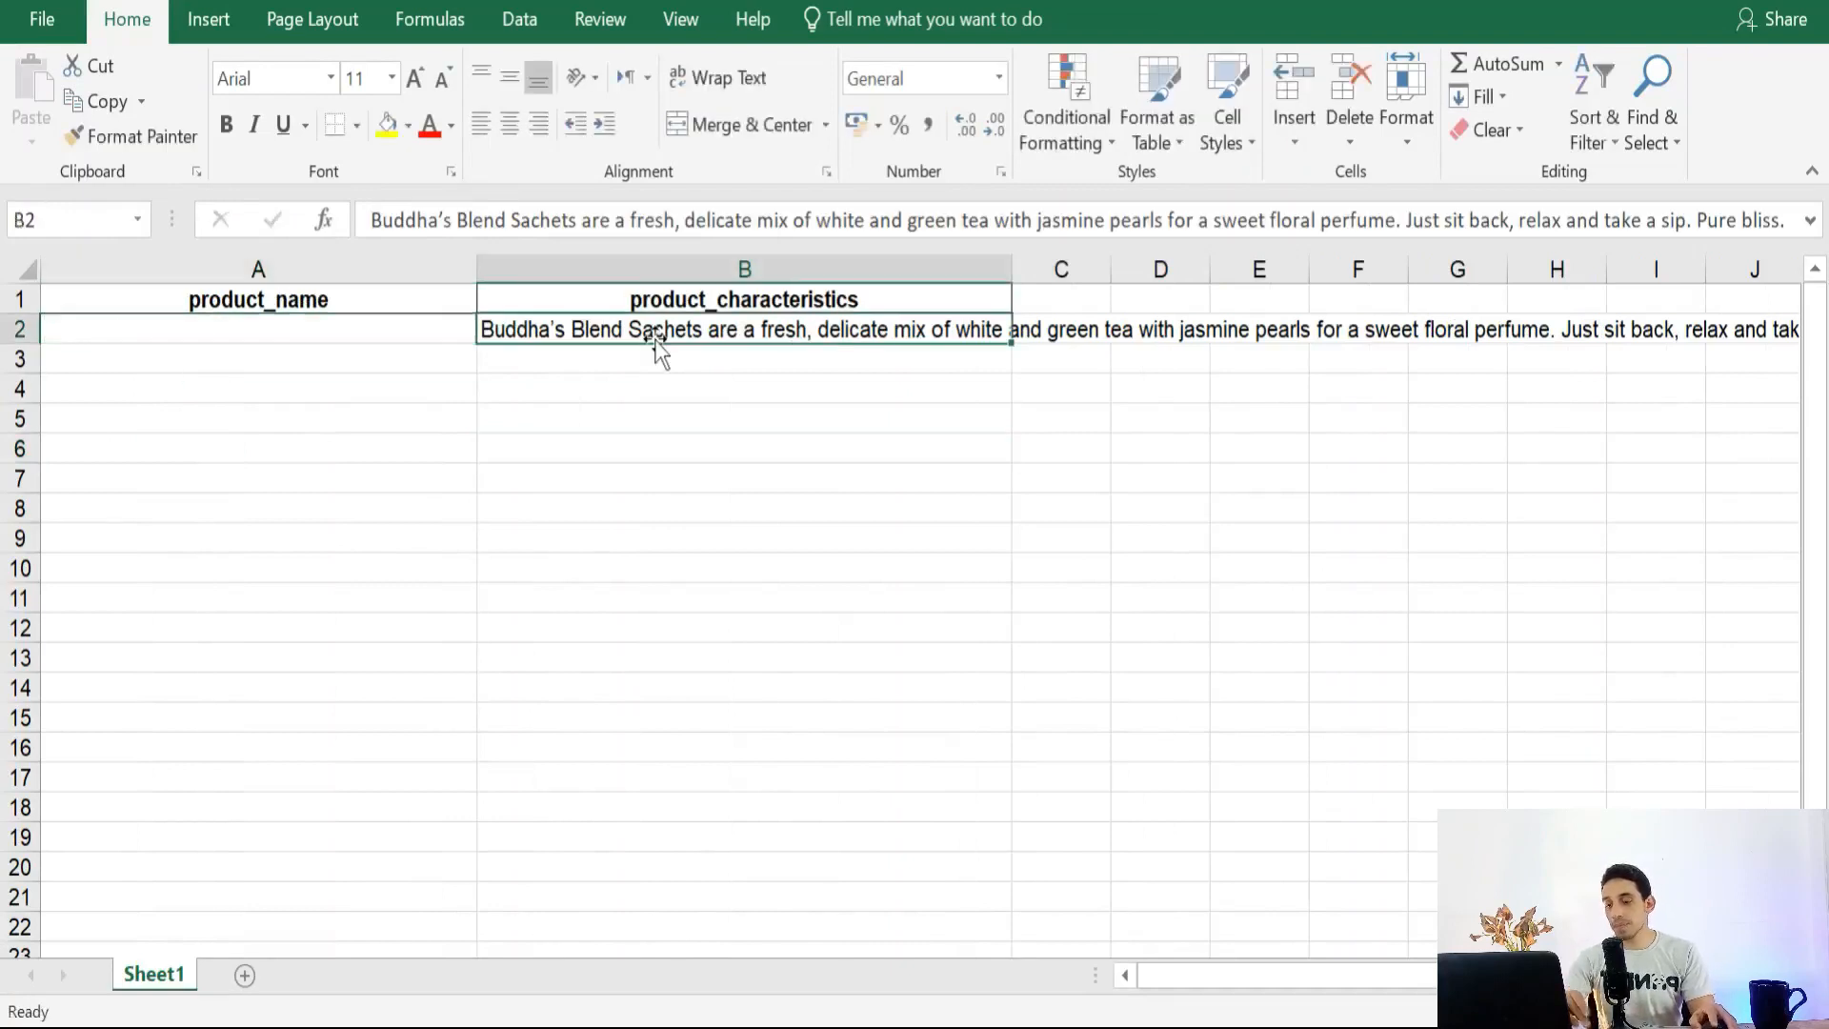
key("BackSpace")
left_click(856, 407)
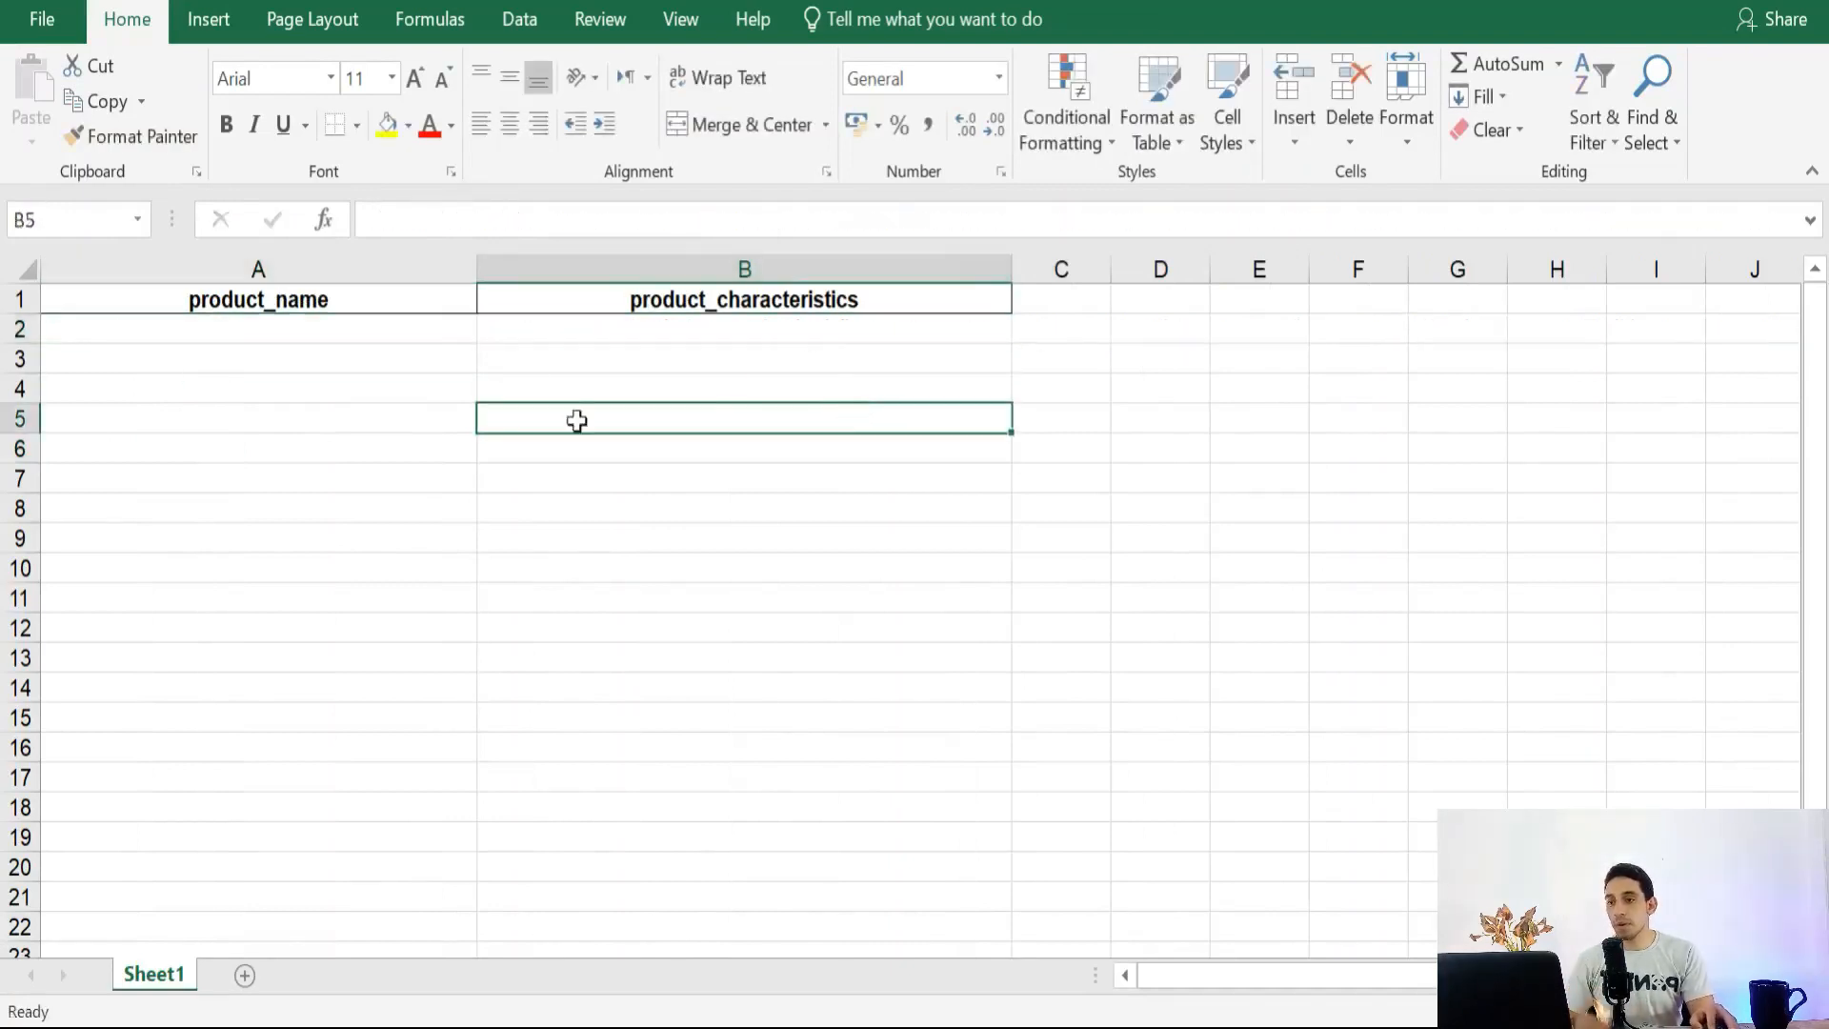
Step: Fill A2 to A5 with the product names Motivational t-shirt, Cat t-shirt, Dog t-shirt and Unicorn t-shirt
left_click(330, 338)
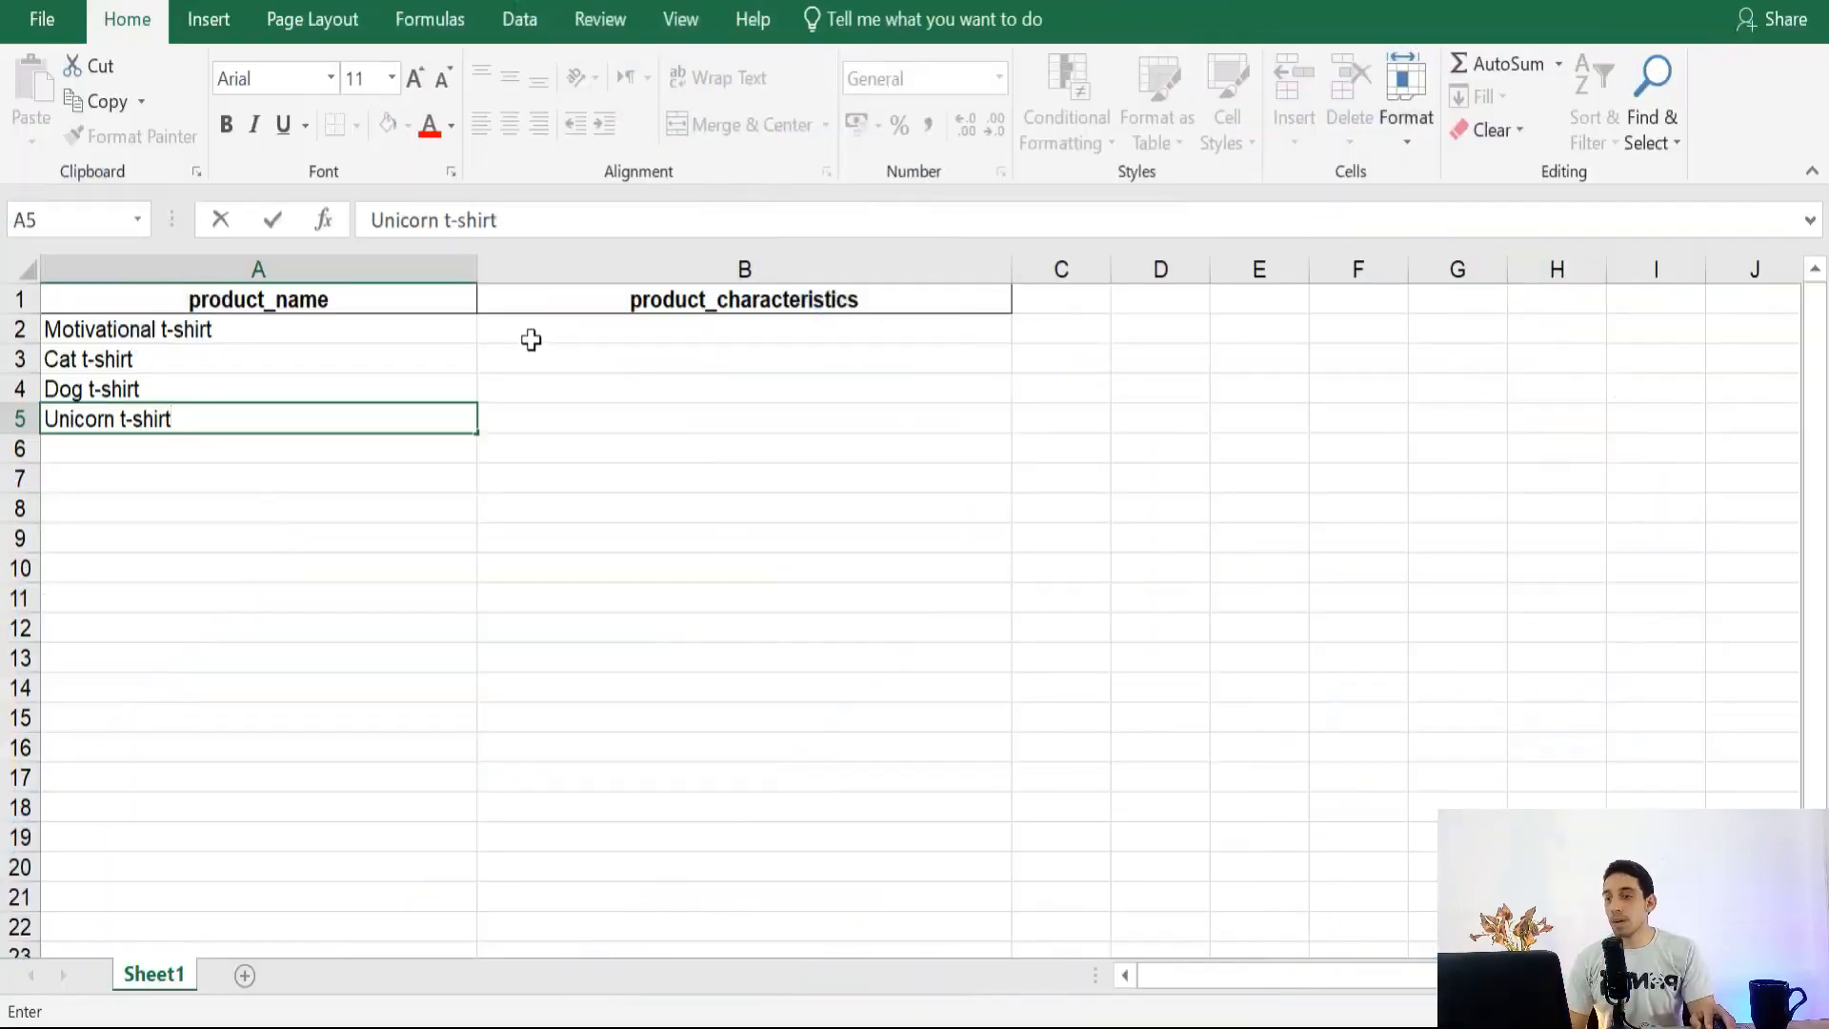
Step: Enter "t-shirt featuring a nice quote about motivation" in B2 as the motivational t-shirt's characteristics
left_click(540, 341)
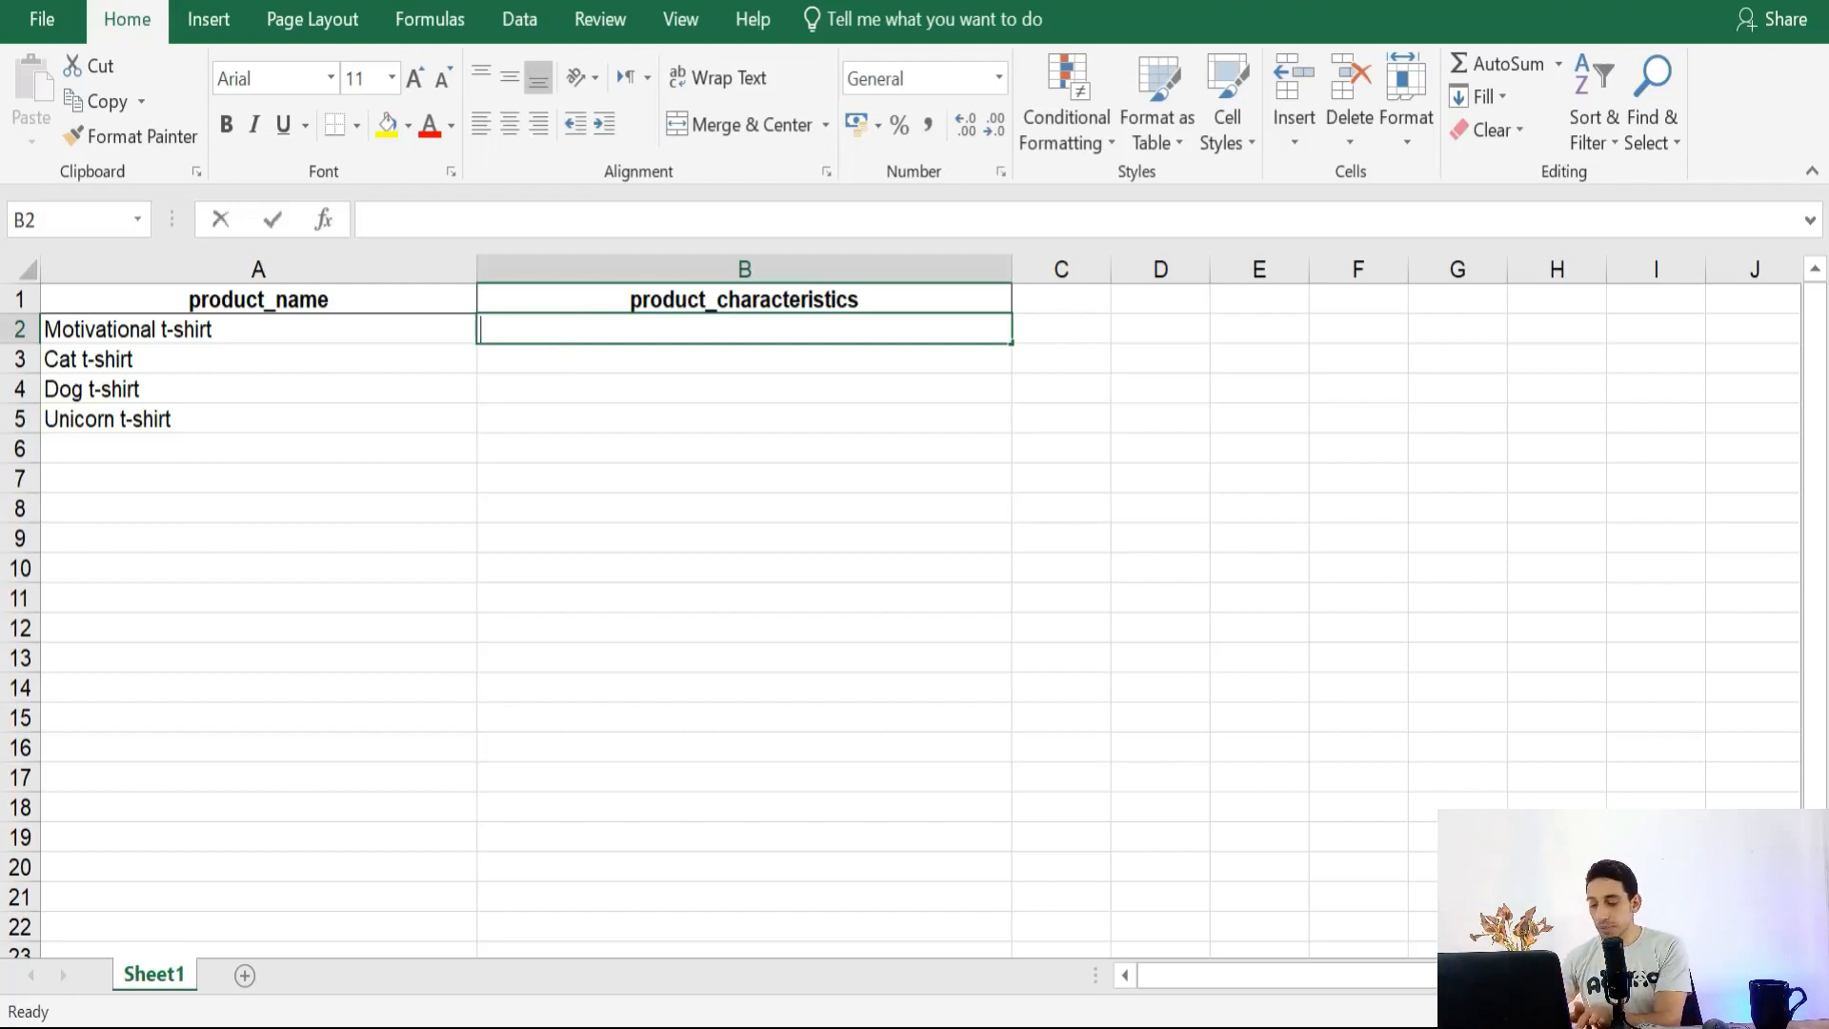
type("t-shirt")
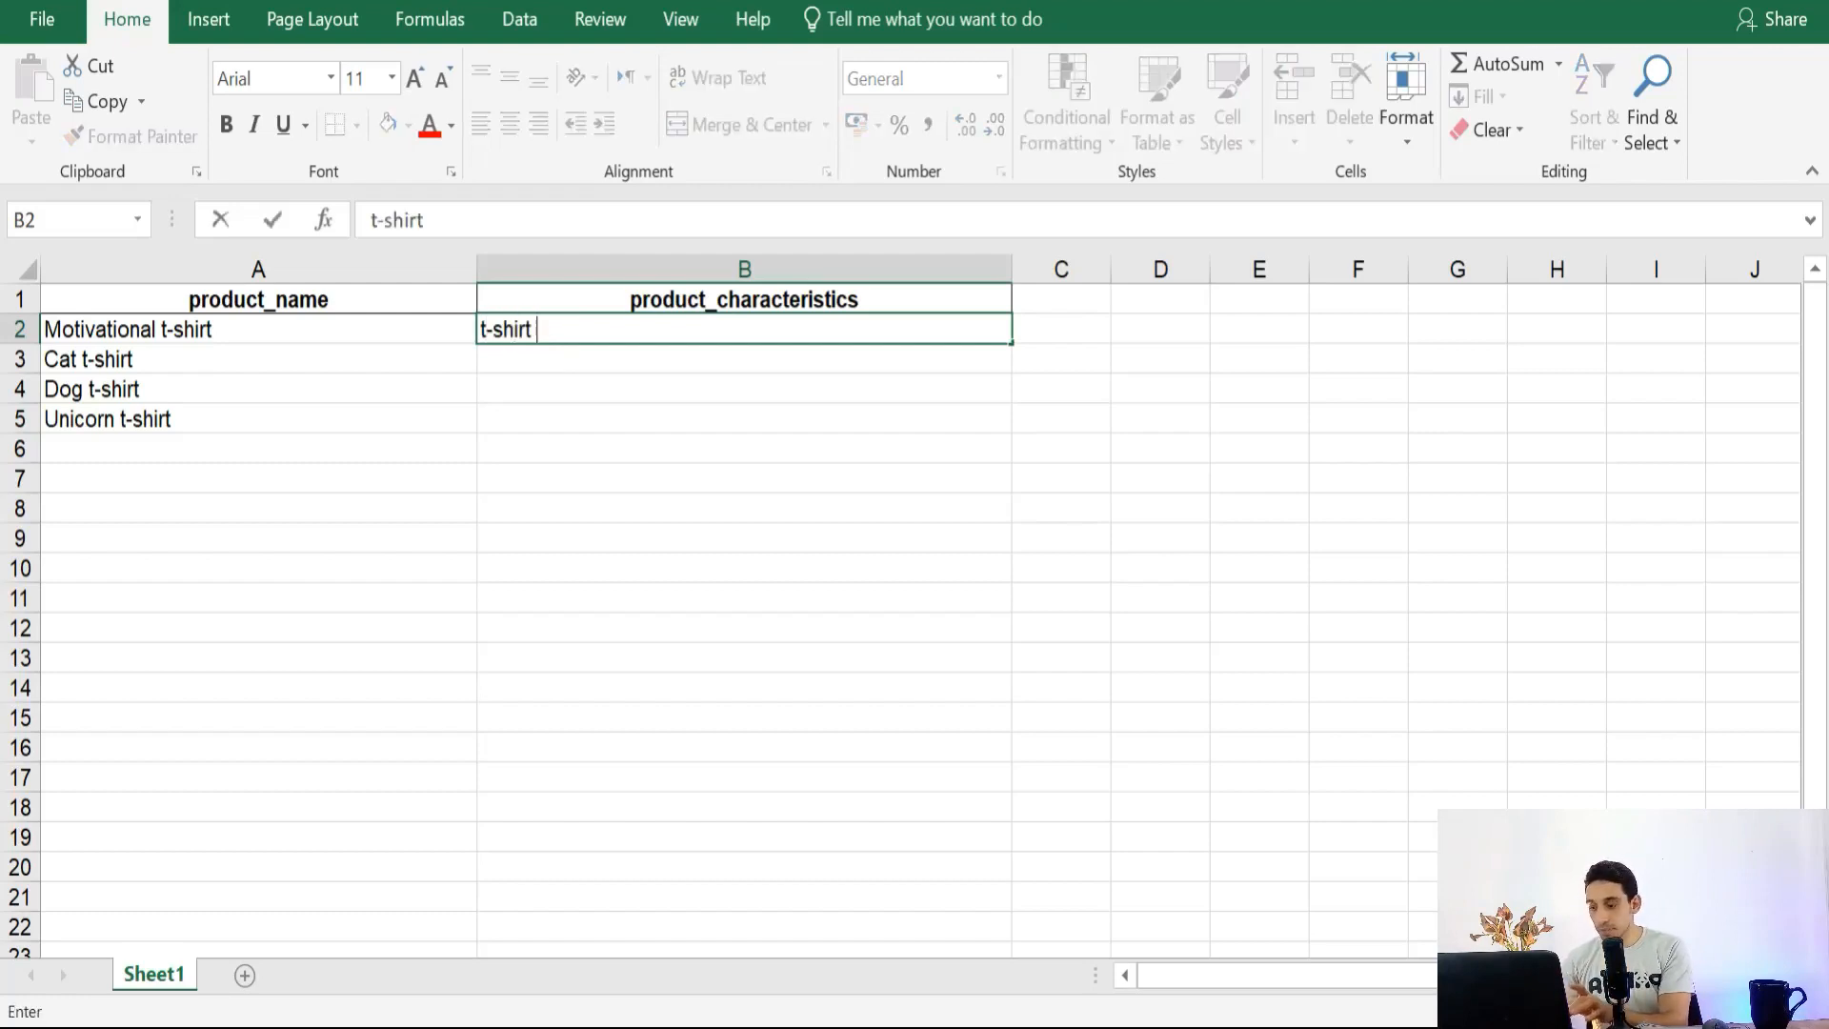
type(" featuring a nice quote about moti")
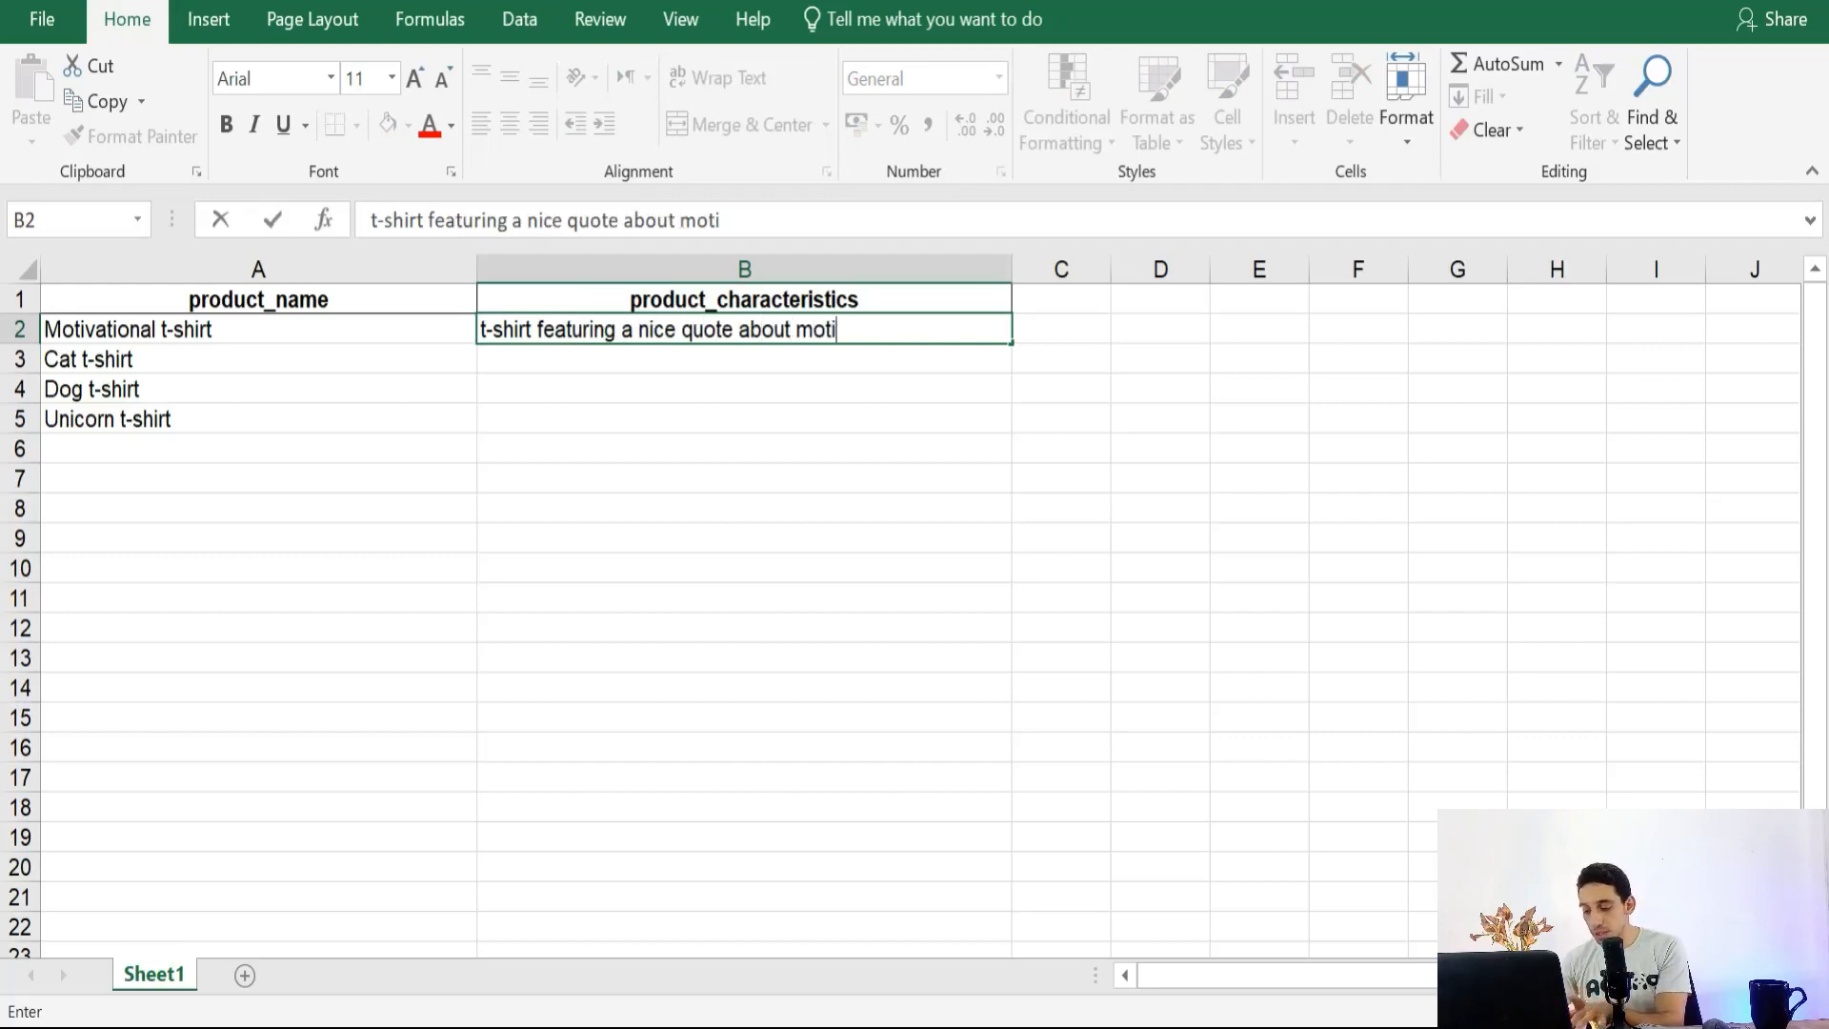
type("vation")
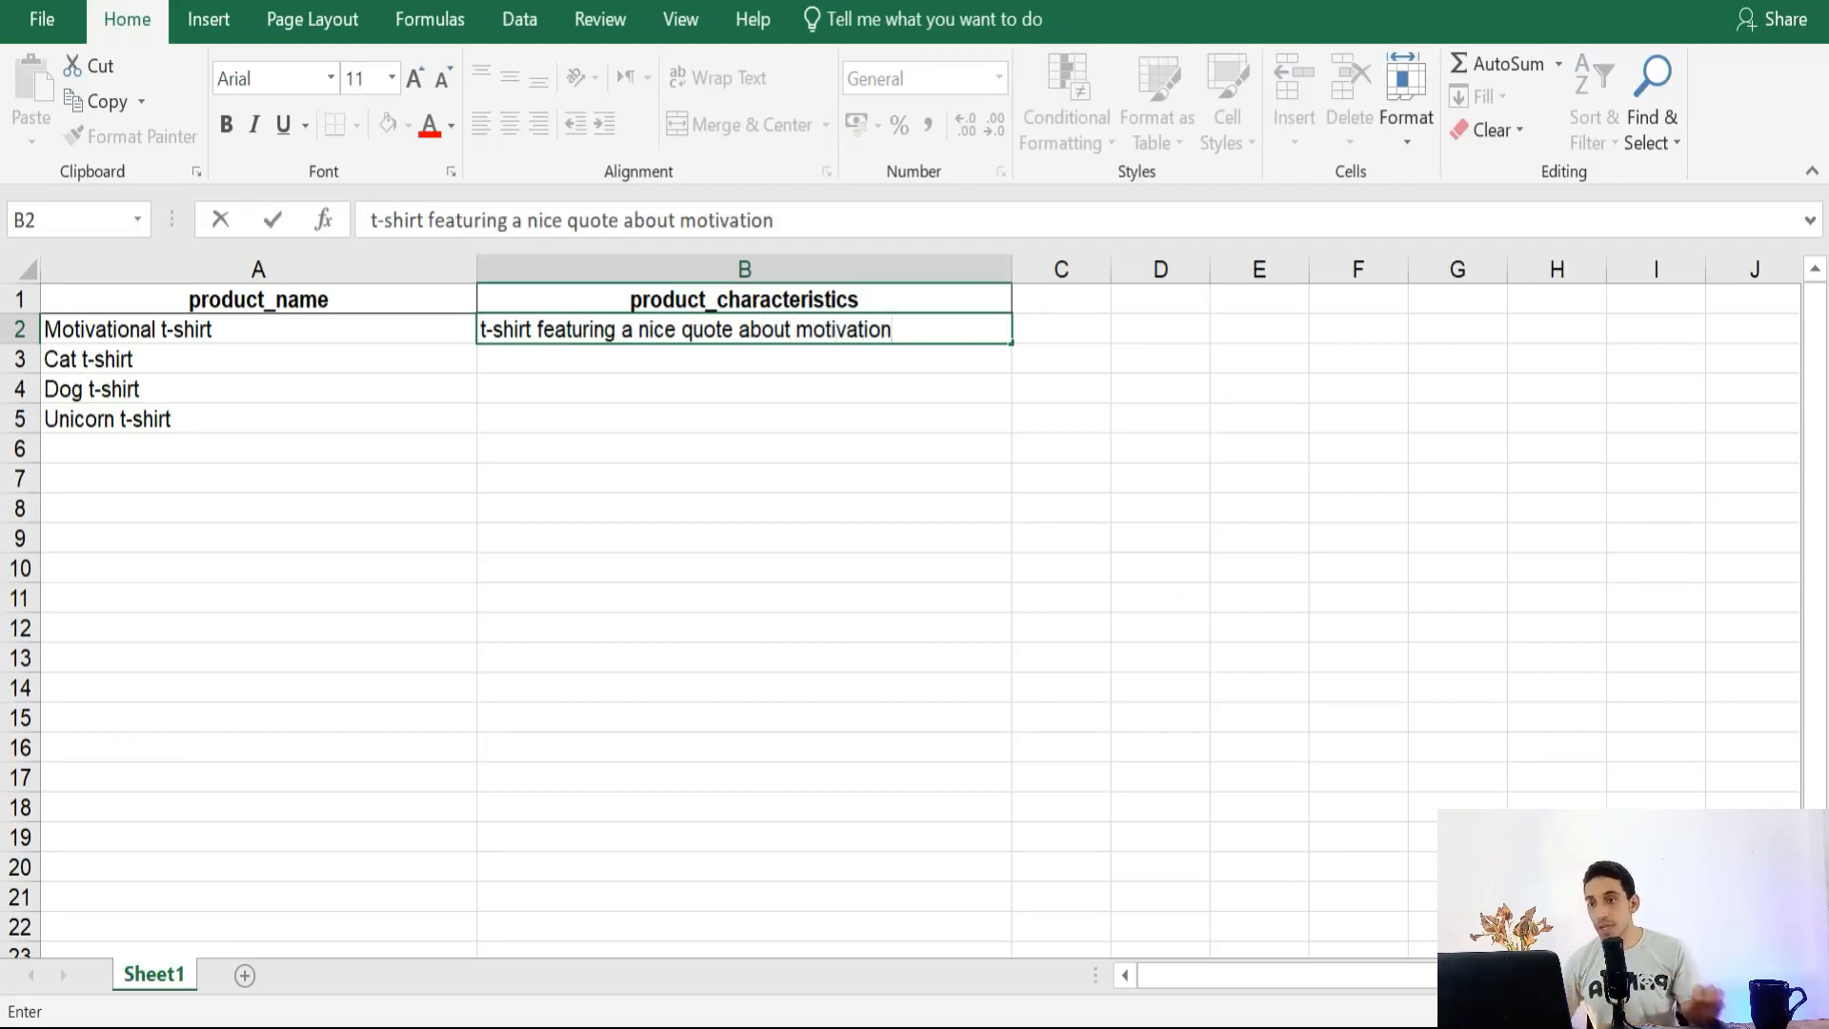
key("Return")
key("Return")
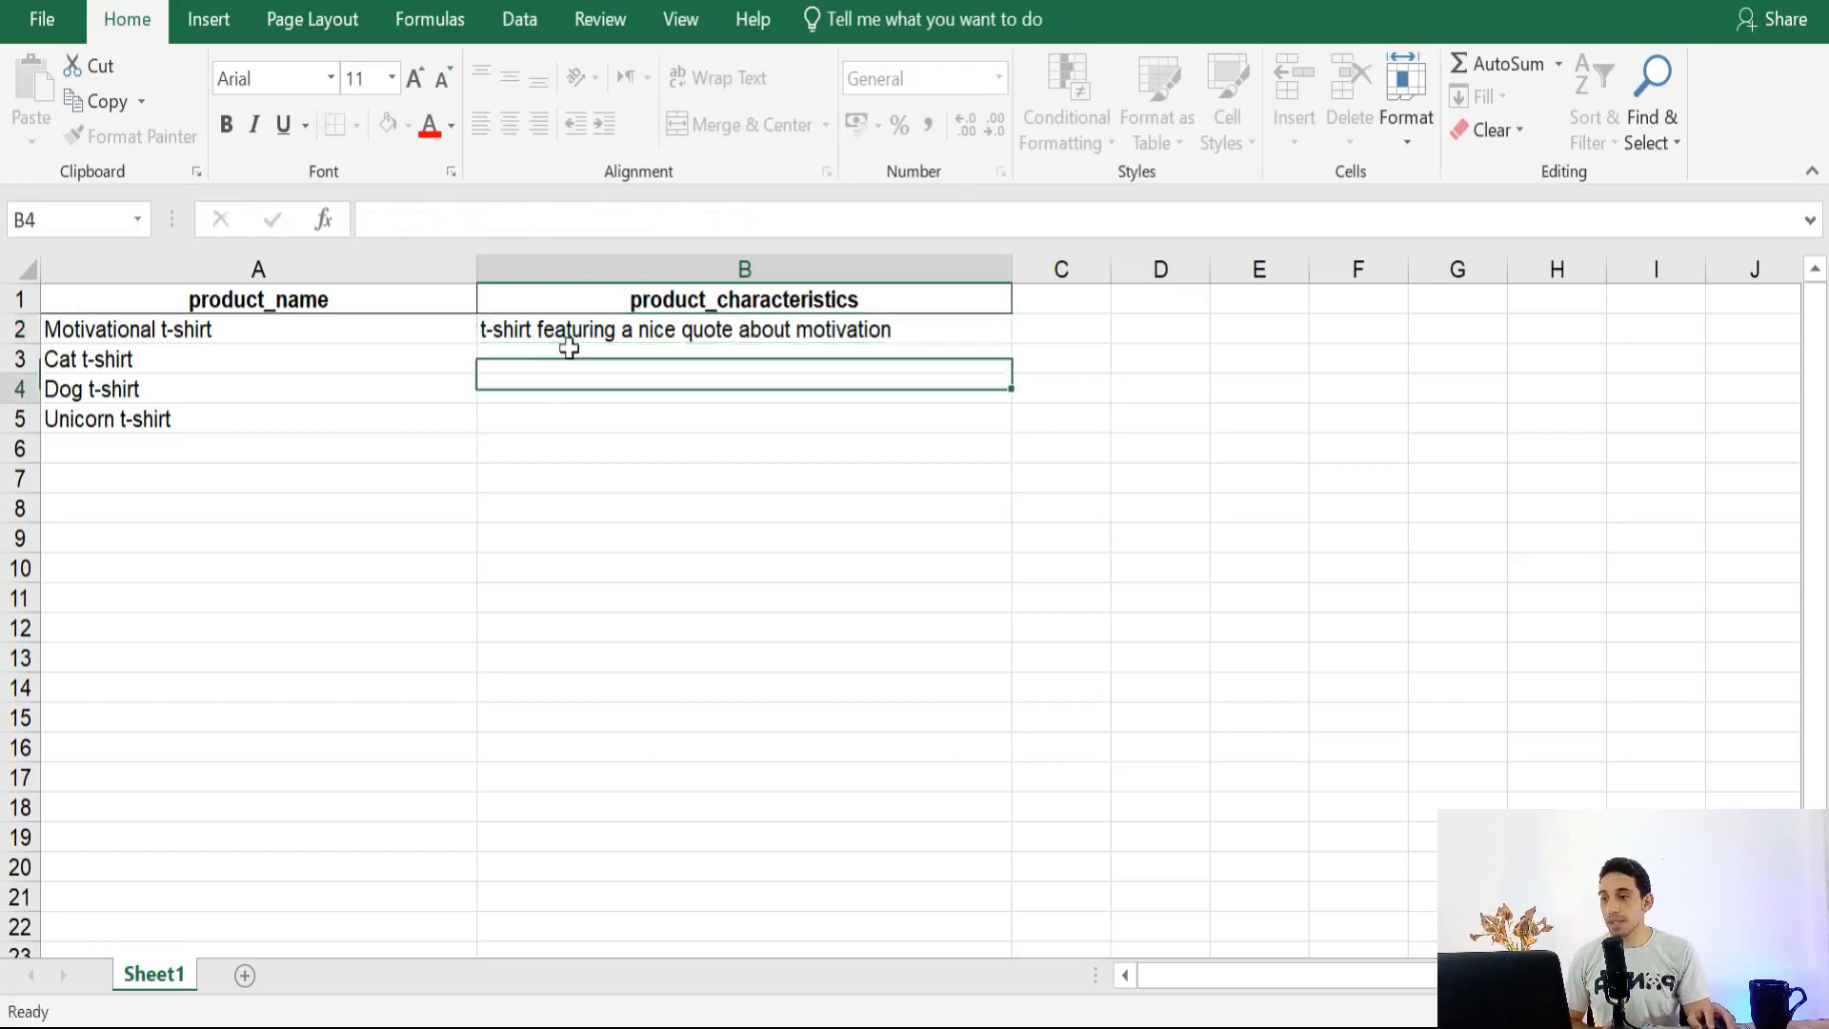
Step: Reuse the B2 text in B3 to B5, ending it "about cats", "for dog lovers" and "about unicorns for kids" respectively
left_click(564, 329)
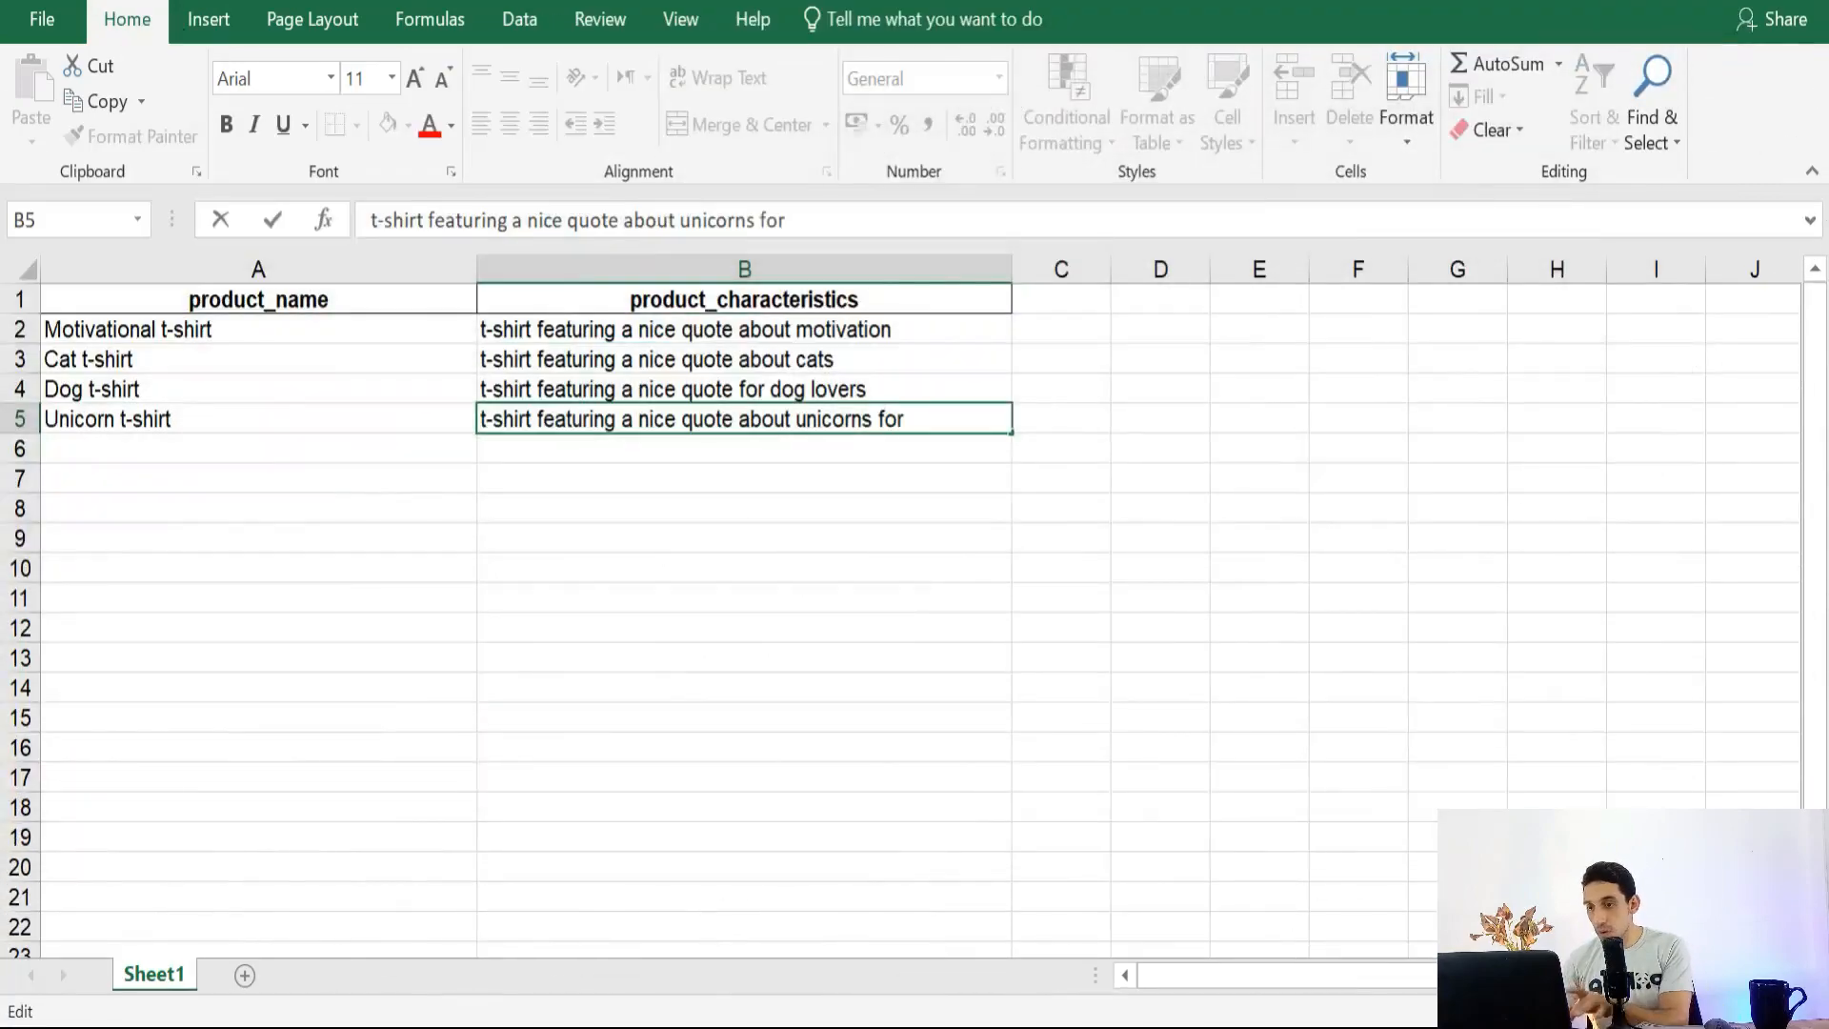
type("kids")
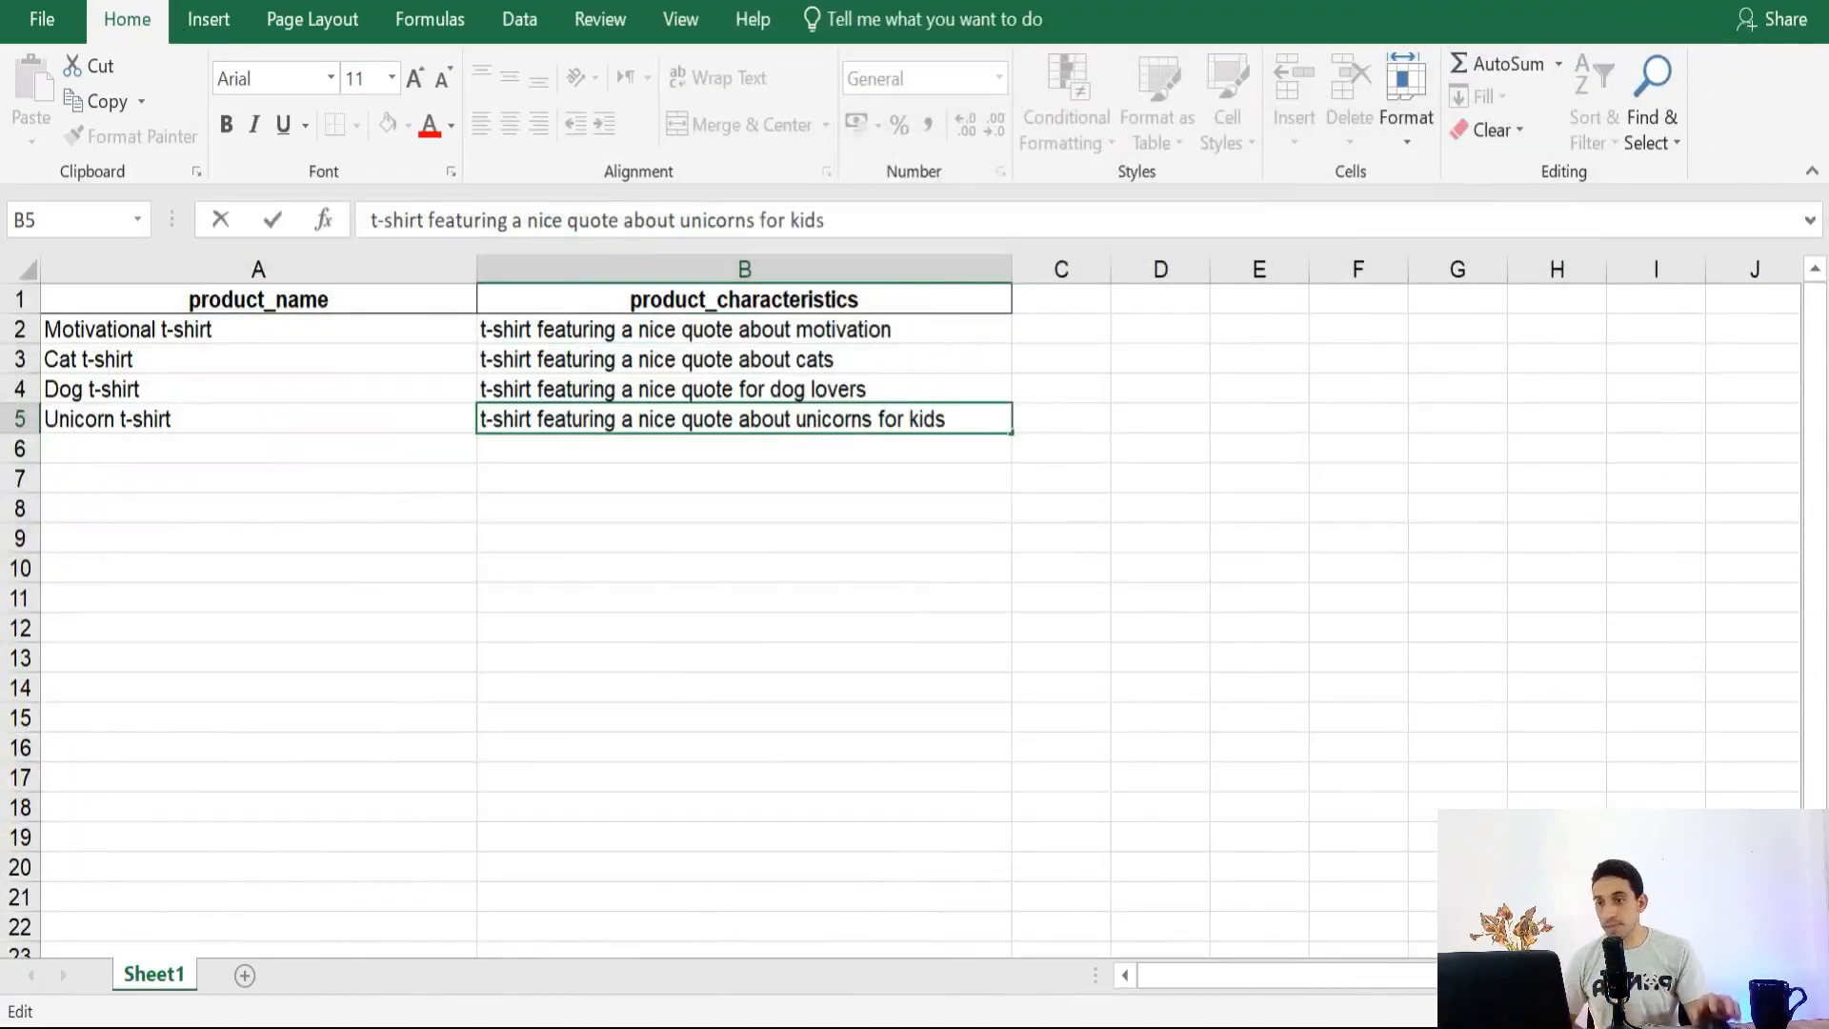
Step: Finish the B5 entry, switch to Writesonic in the browser, and choose the product-descriptions file from Downloads for the bulk upload
left_click(722, 488)
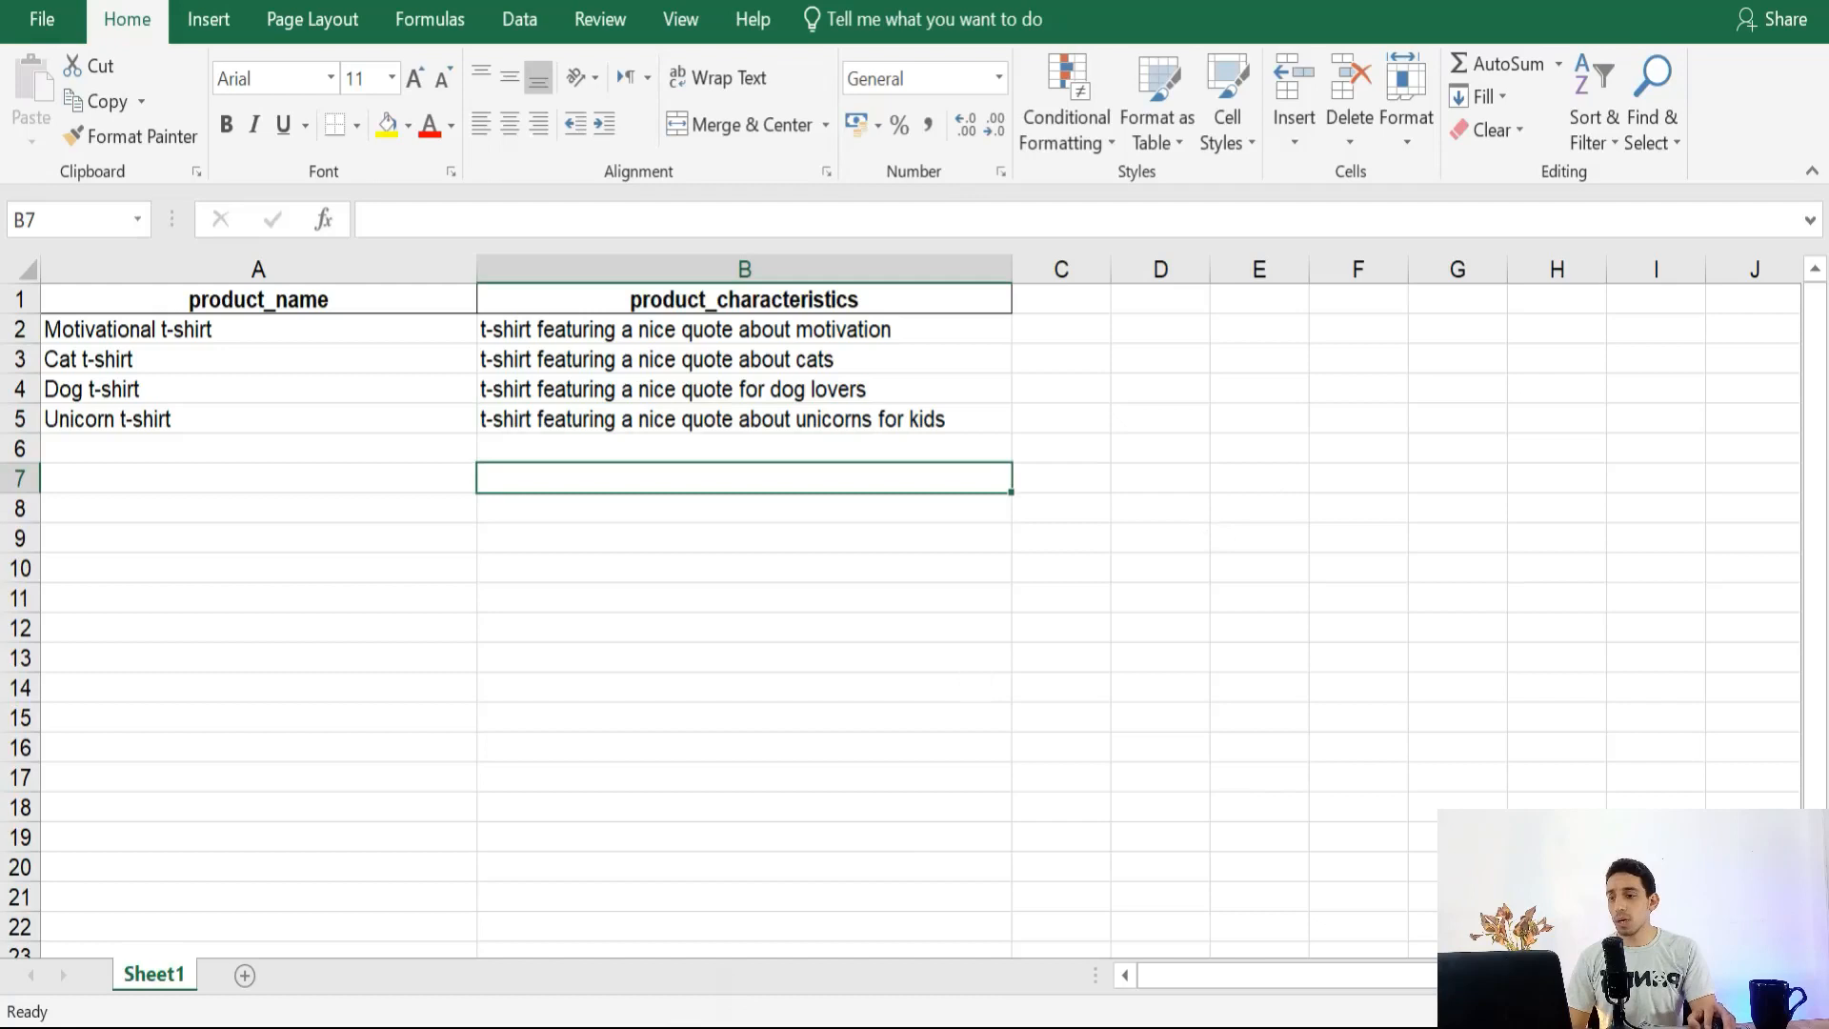
key("alt+Tab")
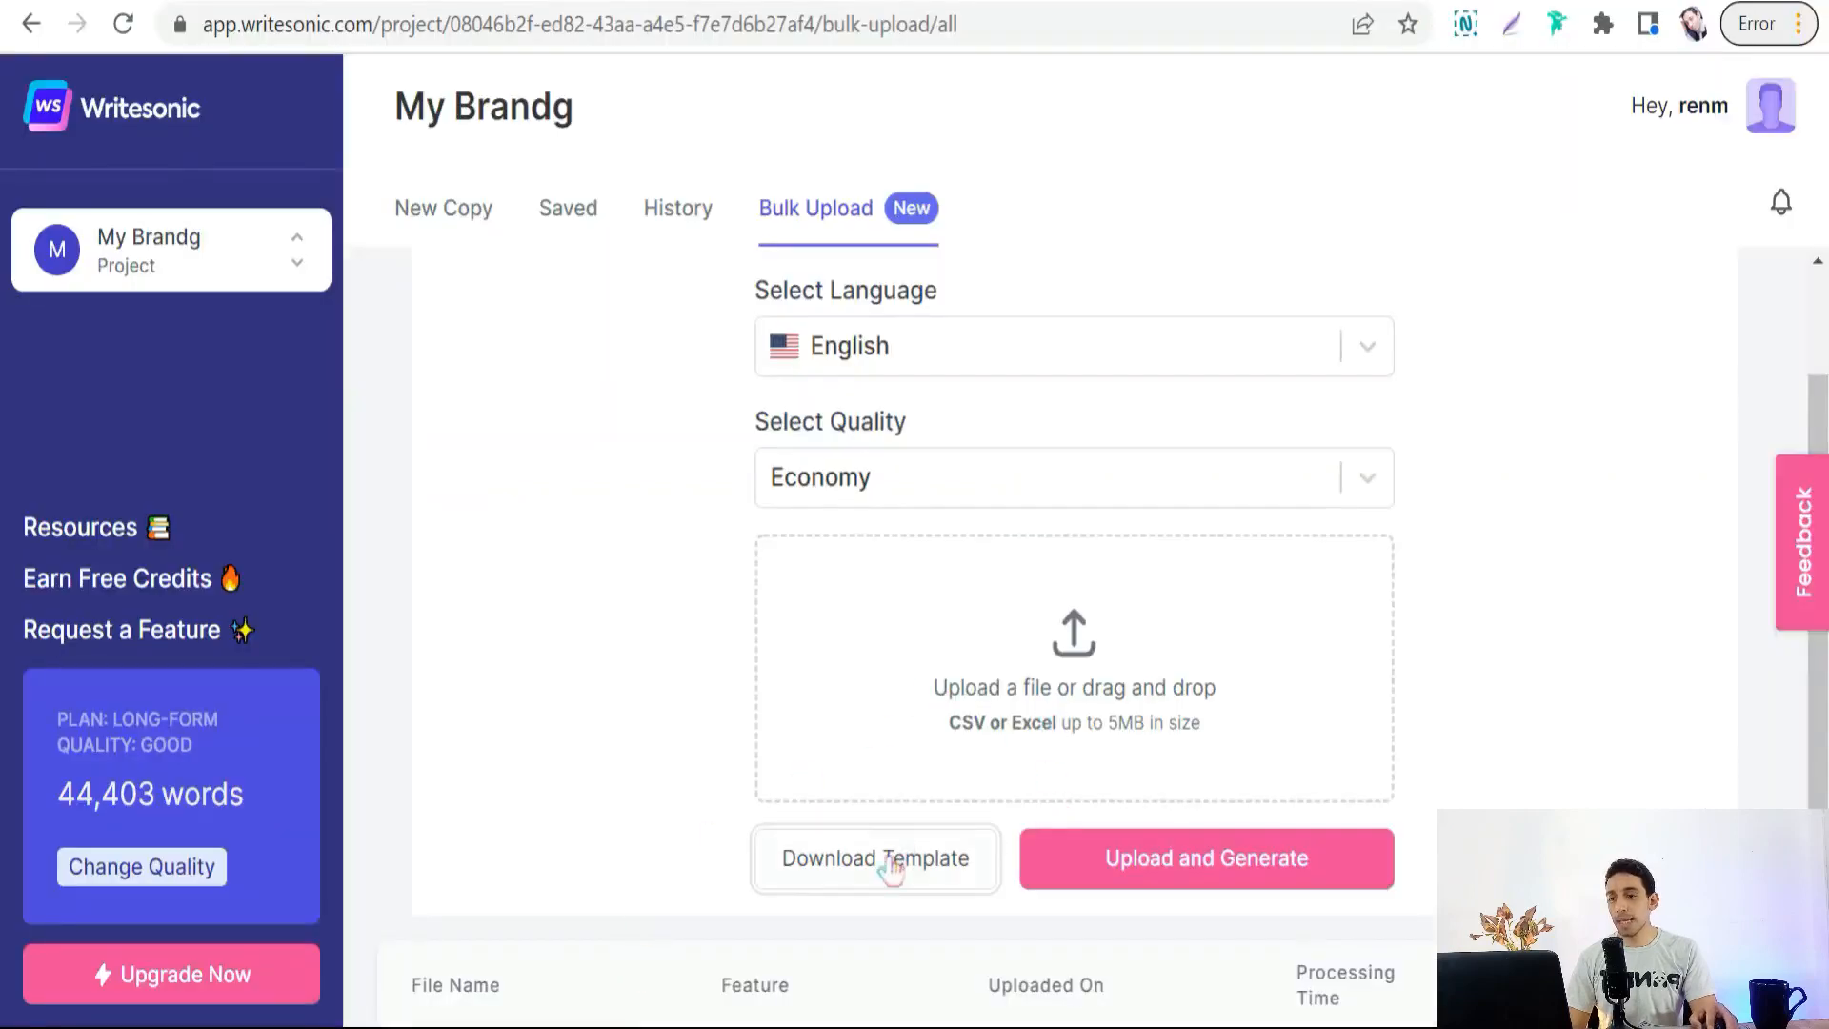
left_click(1045, 721)
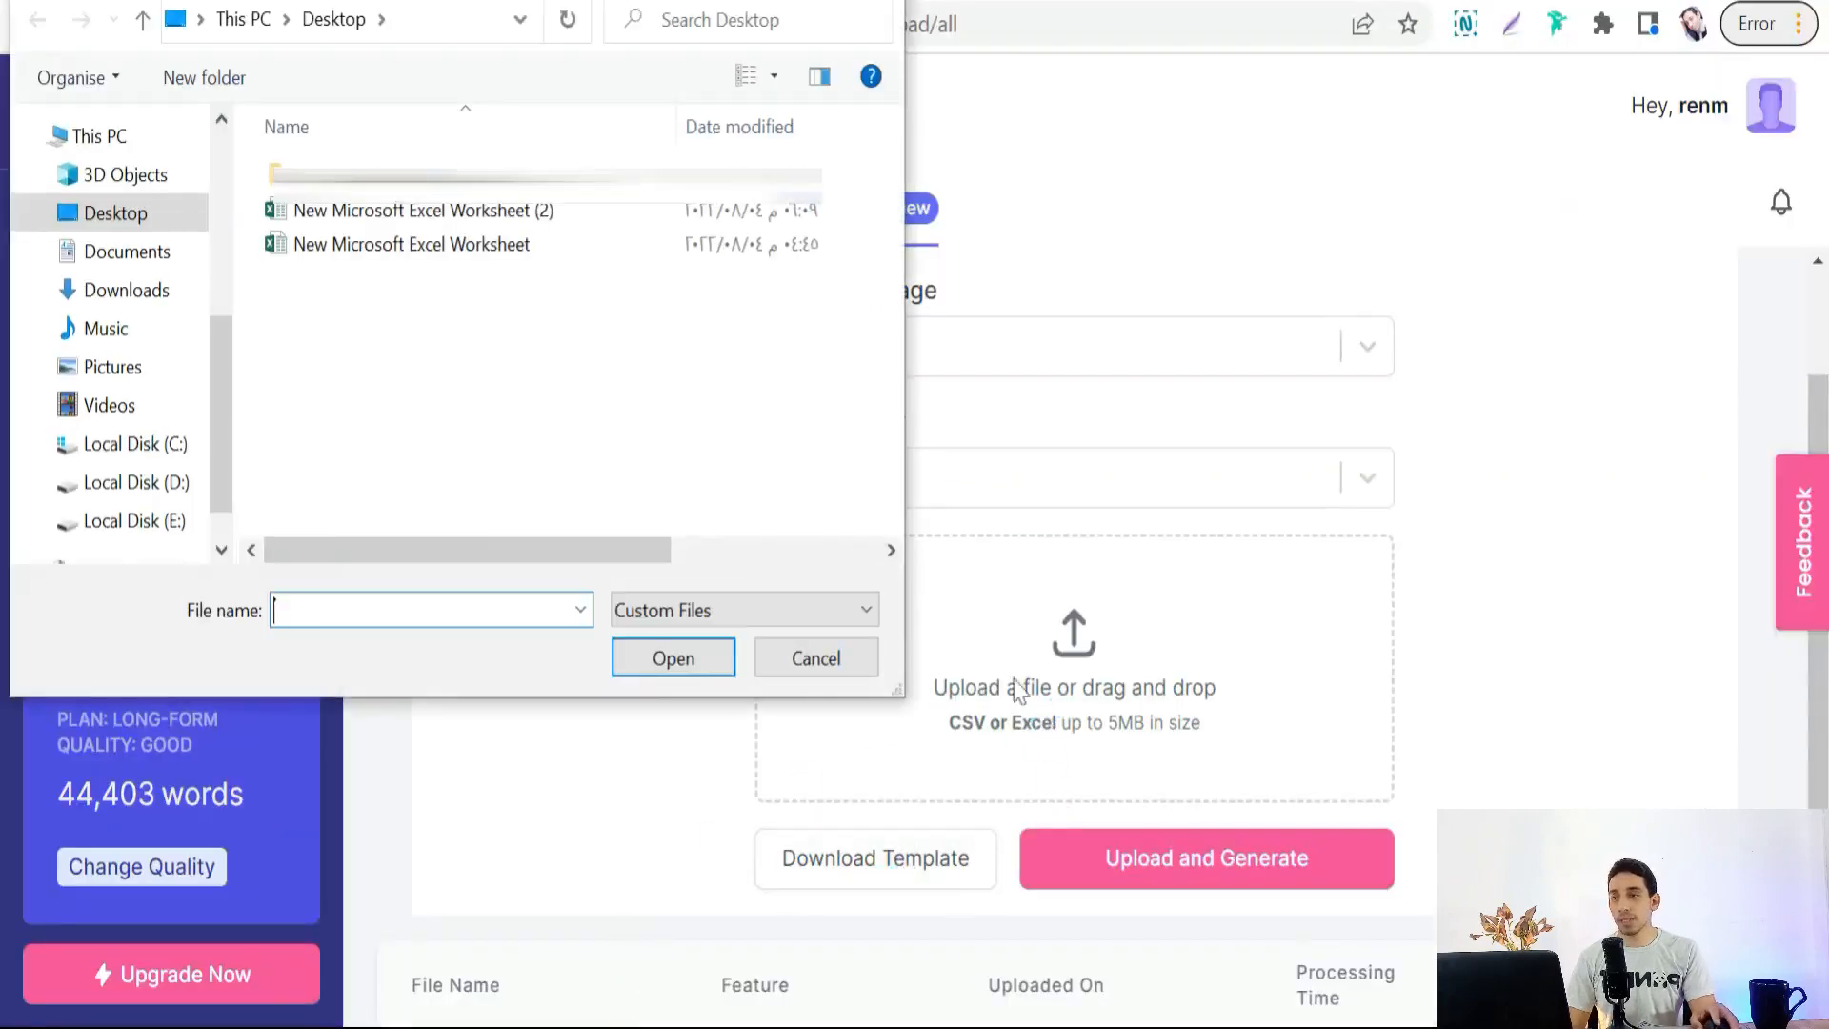
left_click(128, 291)
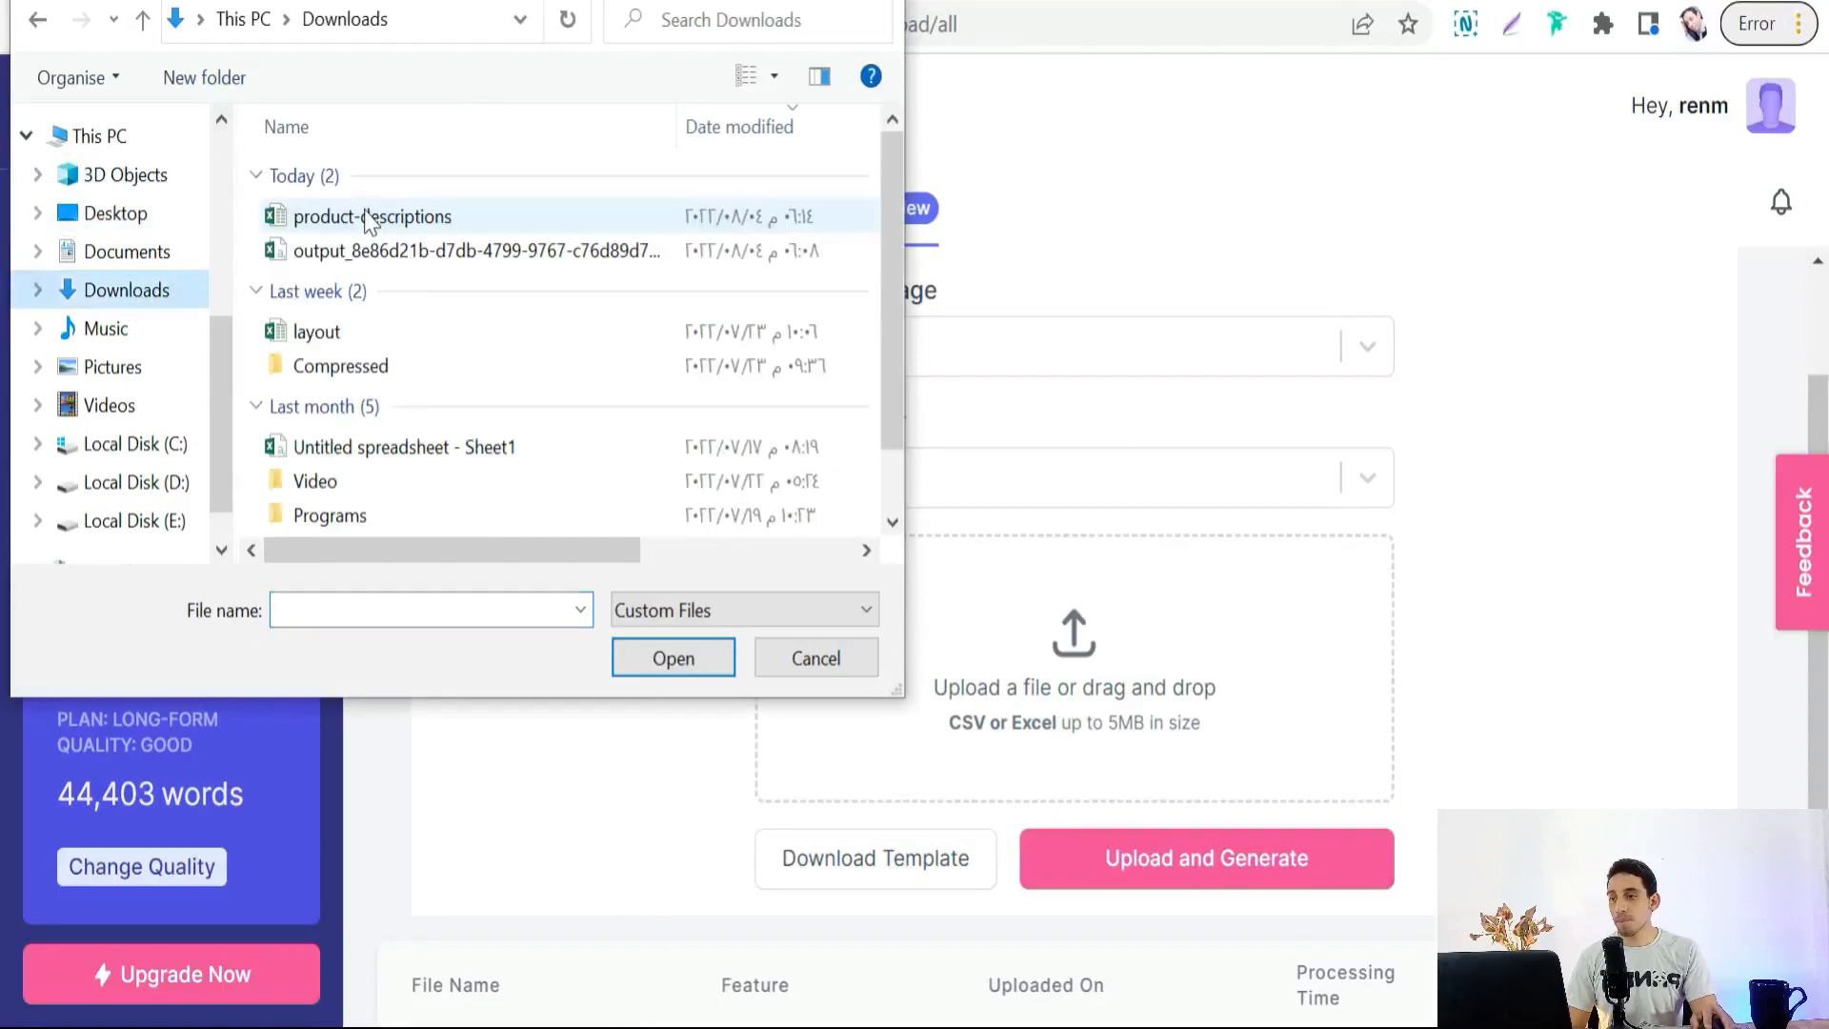
left_click(369, 224)
left_click(671, 658)
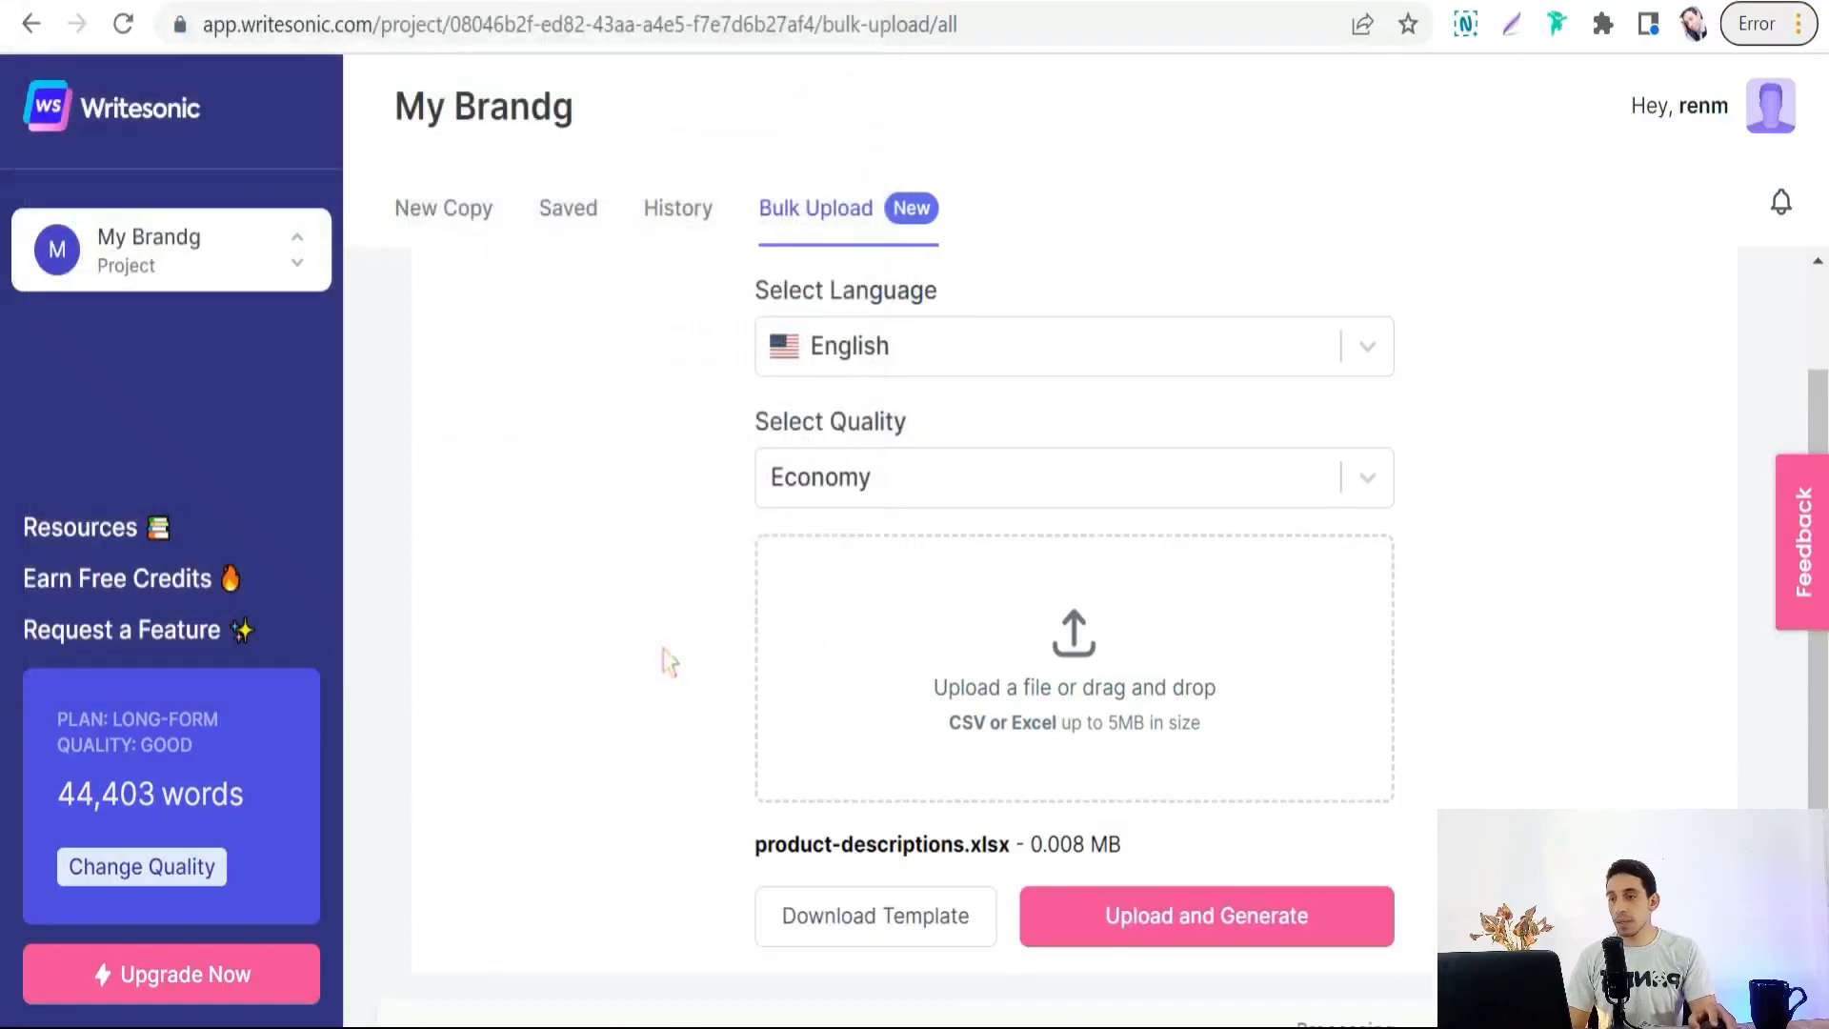
Step: Upload product-descriptions.xlsx and generate its product descriptions in English at Economy quality
scroll(1197, 797, "down", 2)
scroll(1102, 837, "up", 2)
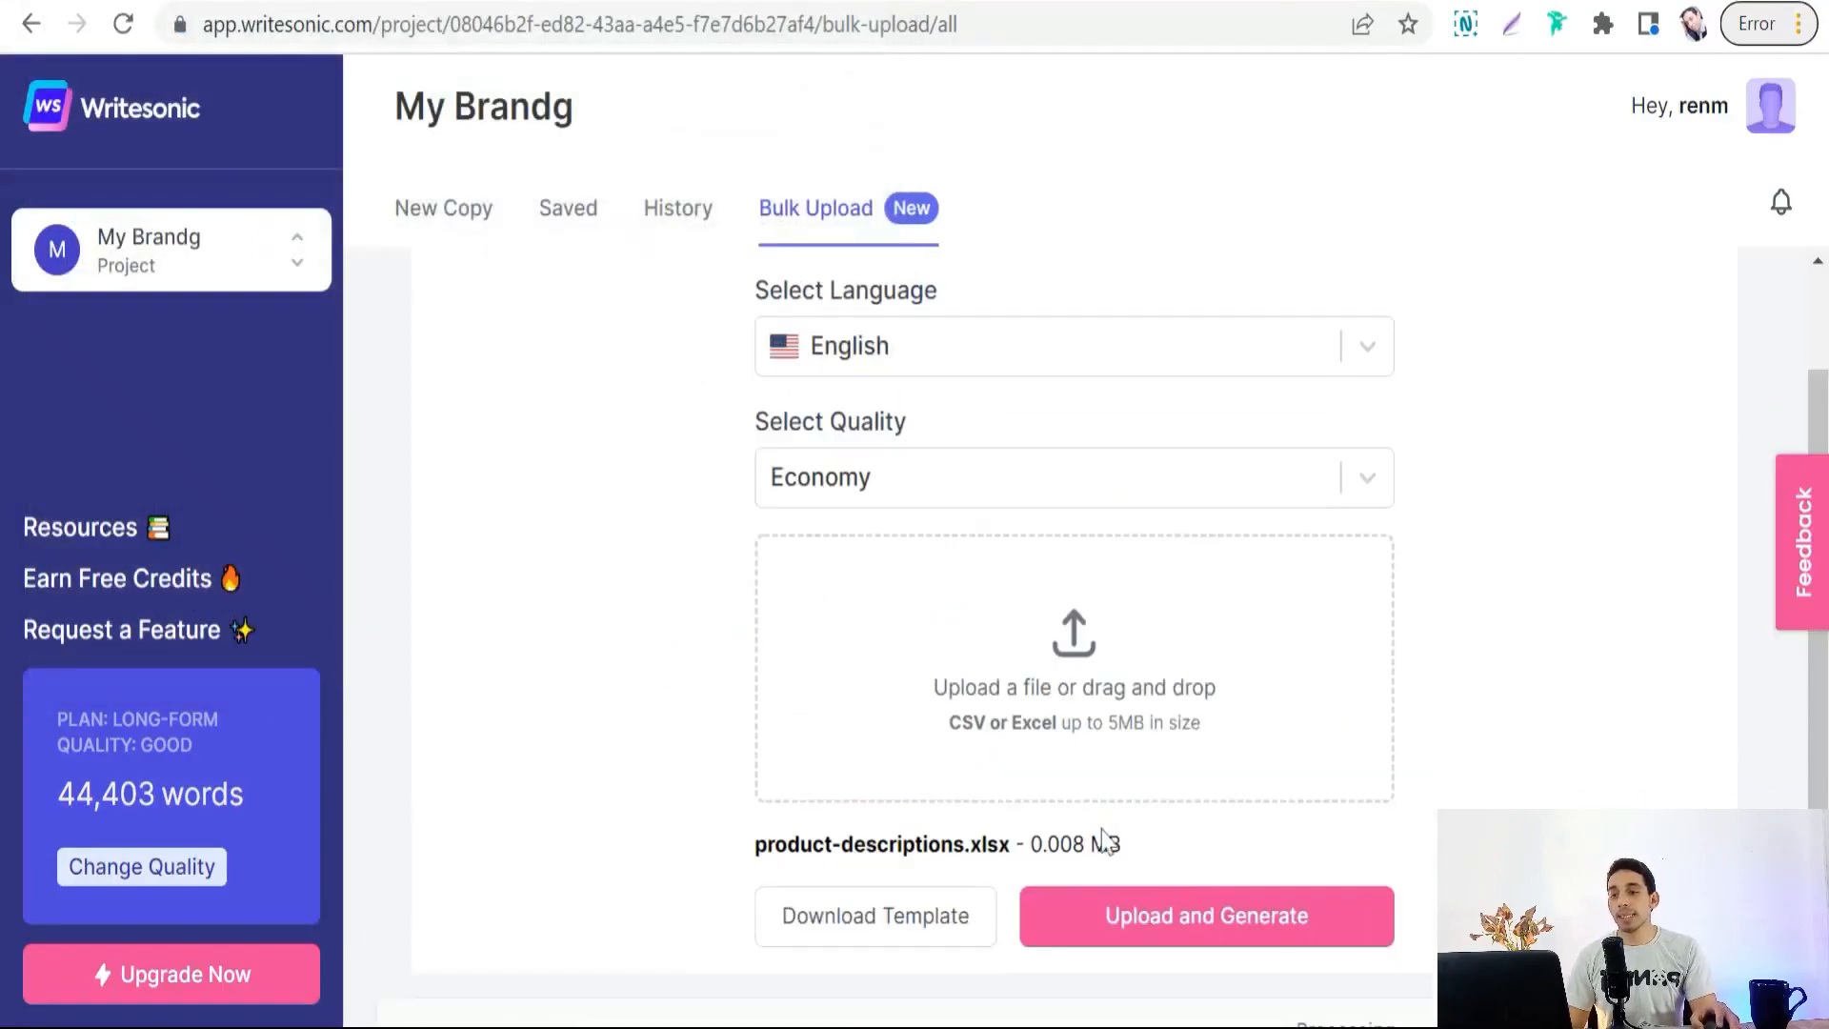
left_click(1182, 929)
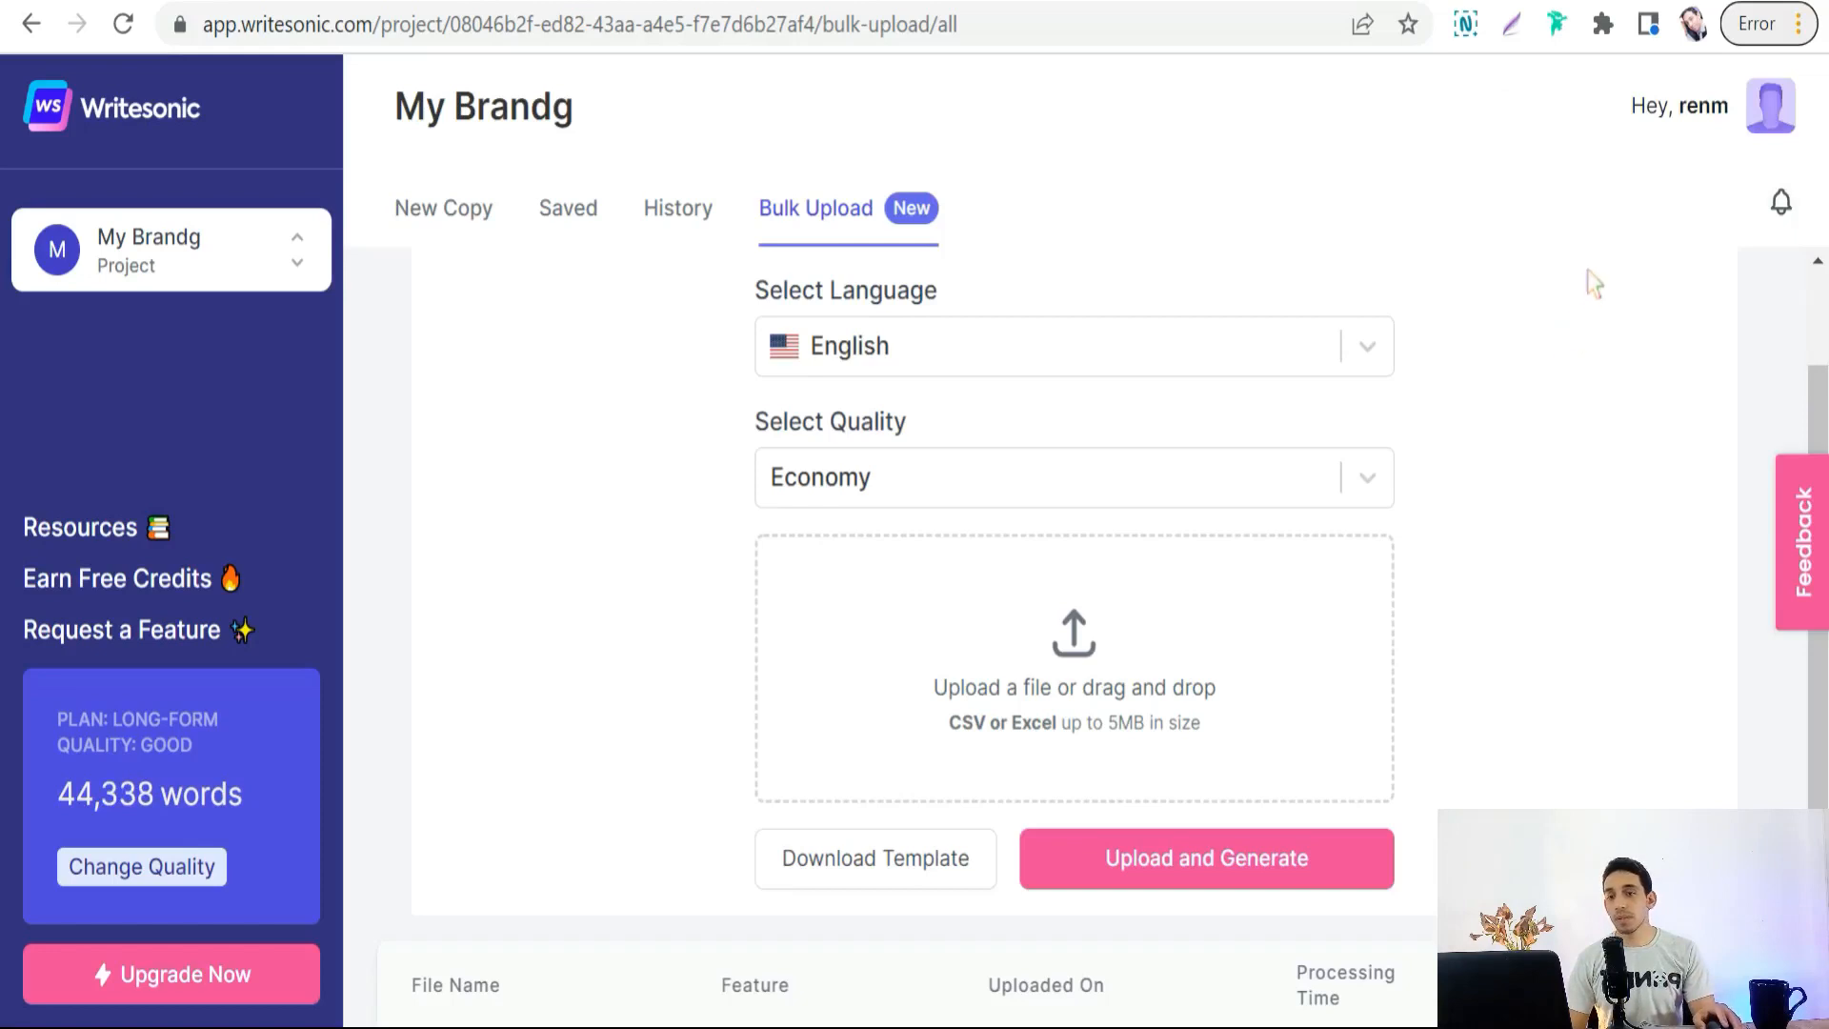
Step: Download the results of the product-descriptions.xlsx upload from August 04, 2022 @ 18:15 and open the file in Excel
scroll(1552, 276, "down", 3)
scroll(1552, 277, "up", 2)
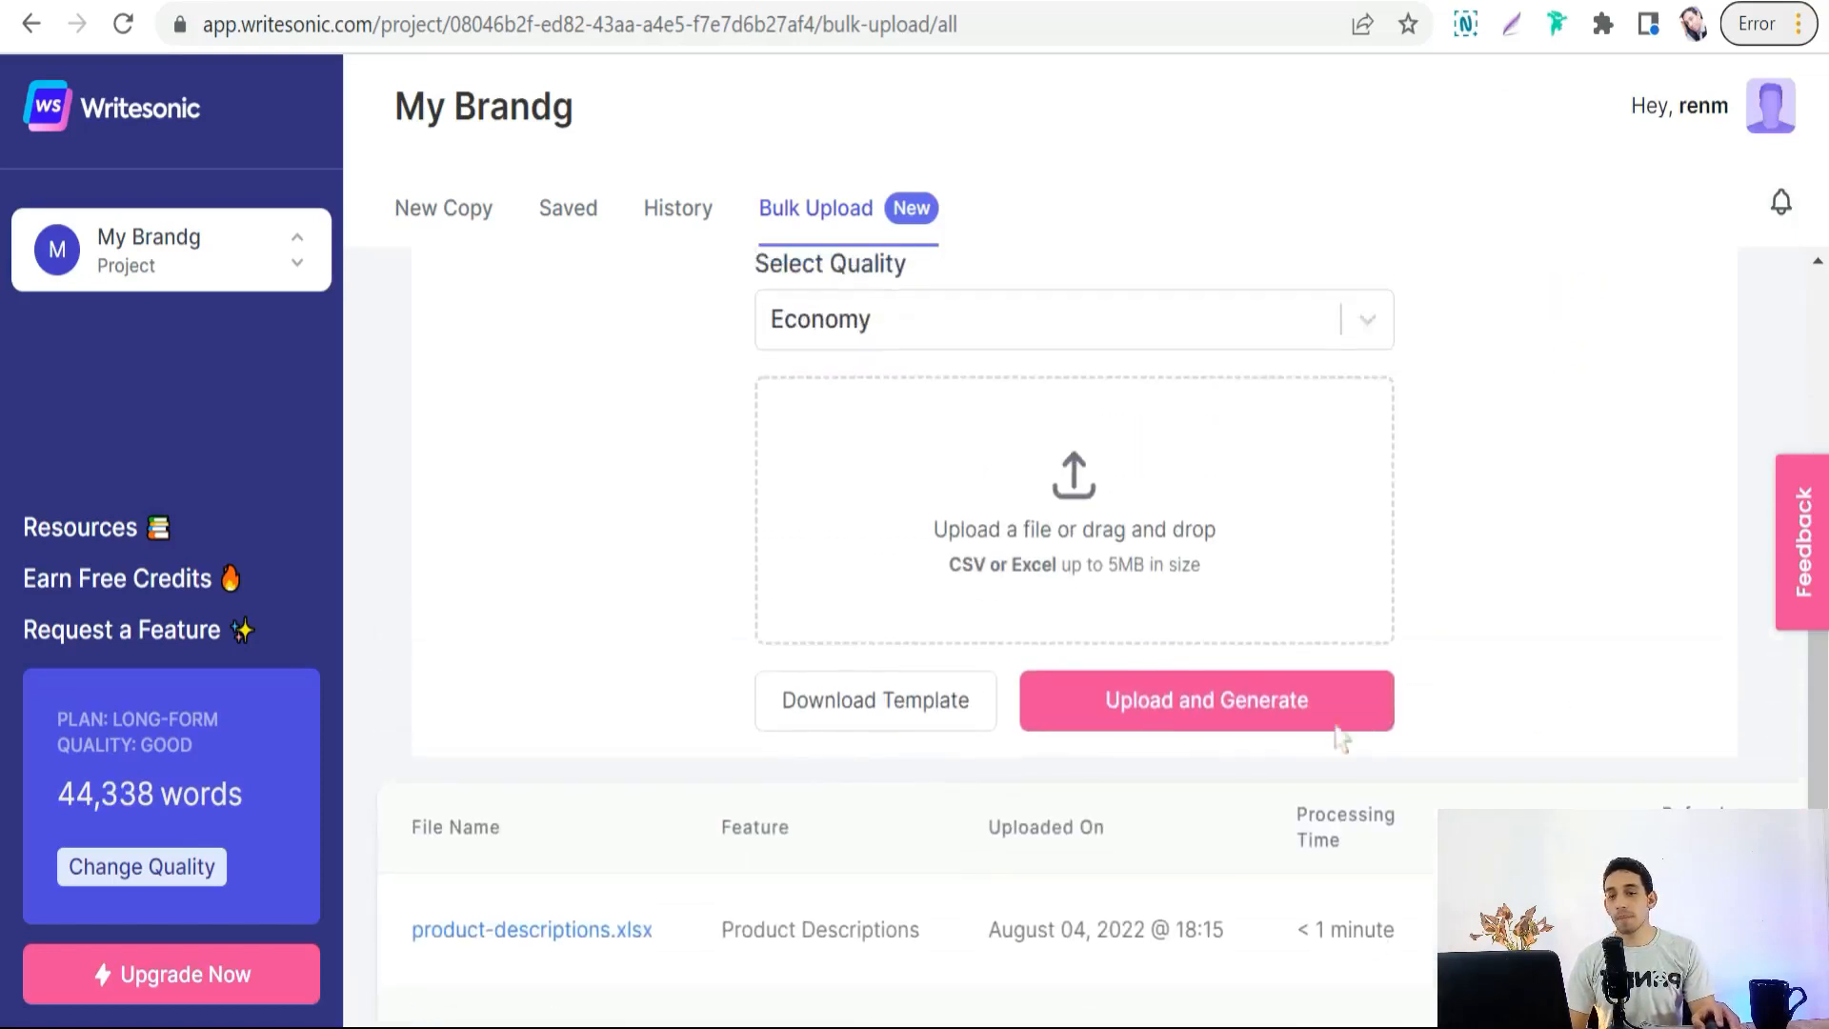
scroll(1266, 931, "down", 2)
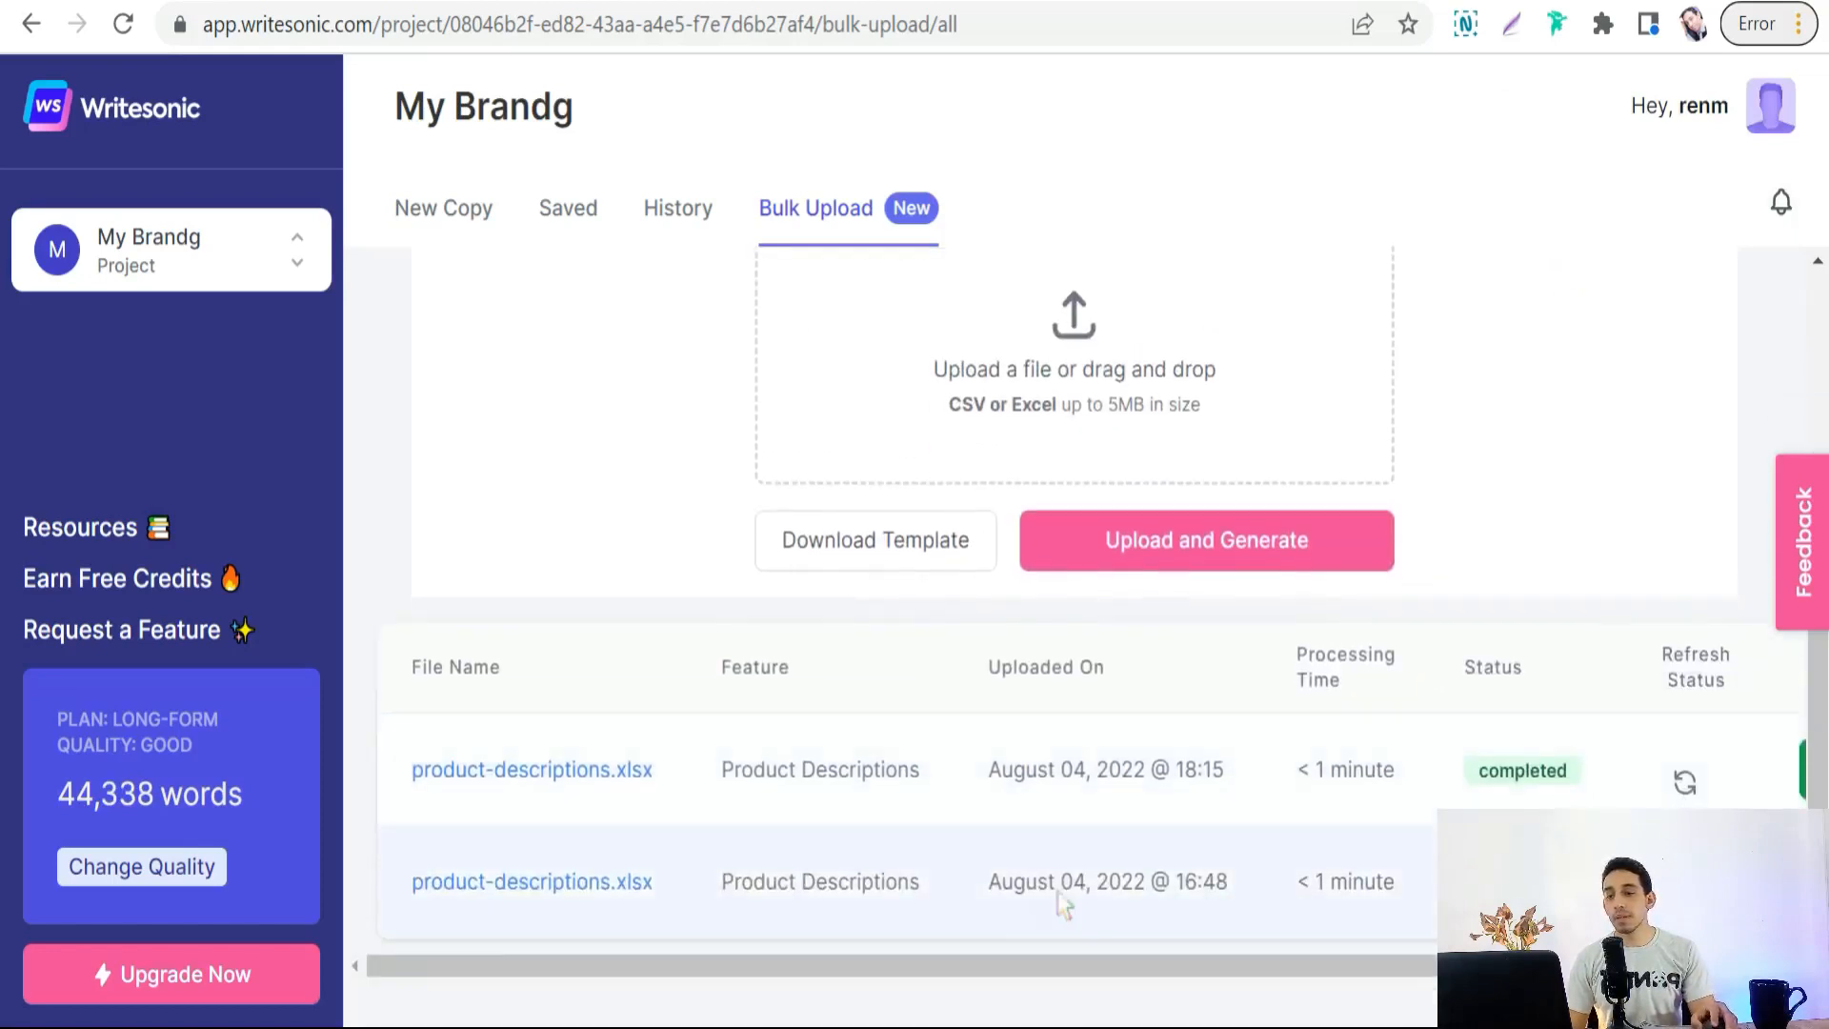
left_click_drag(988, 977, 1222, 977)
left_click(1609, 779)
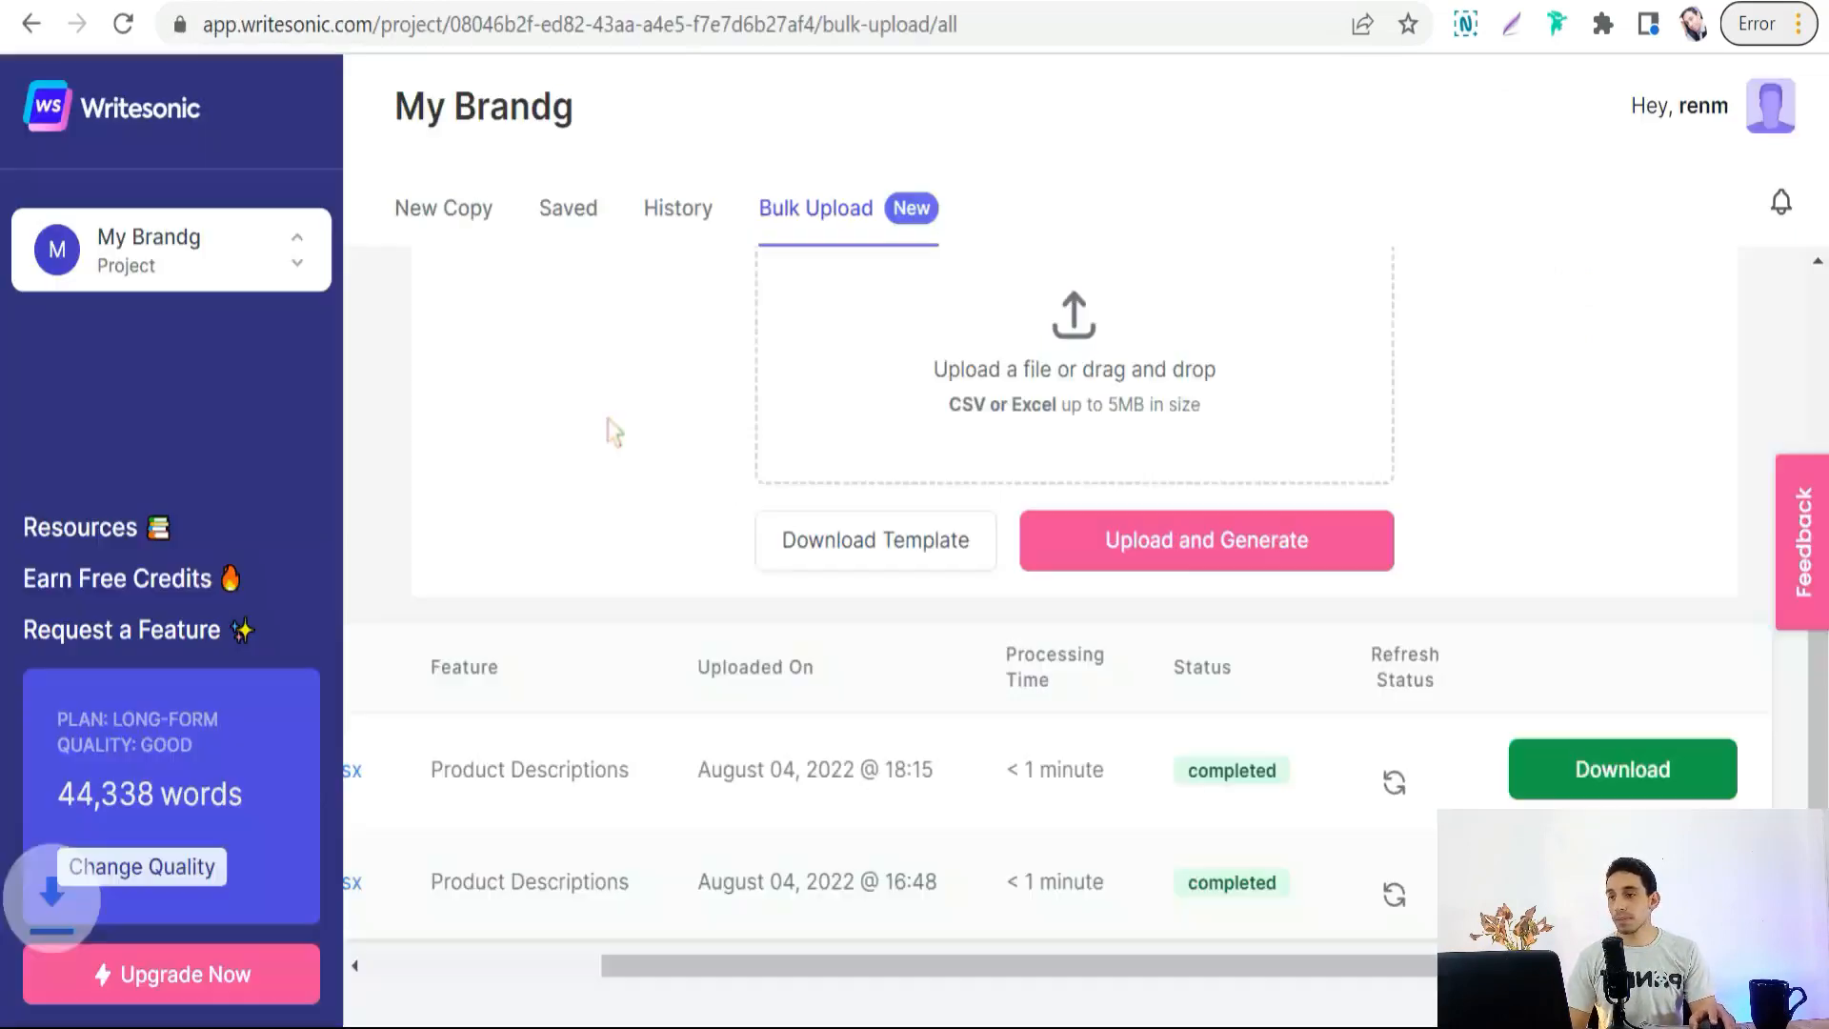
left_click(125, 989)
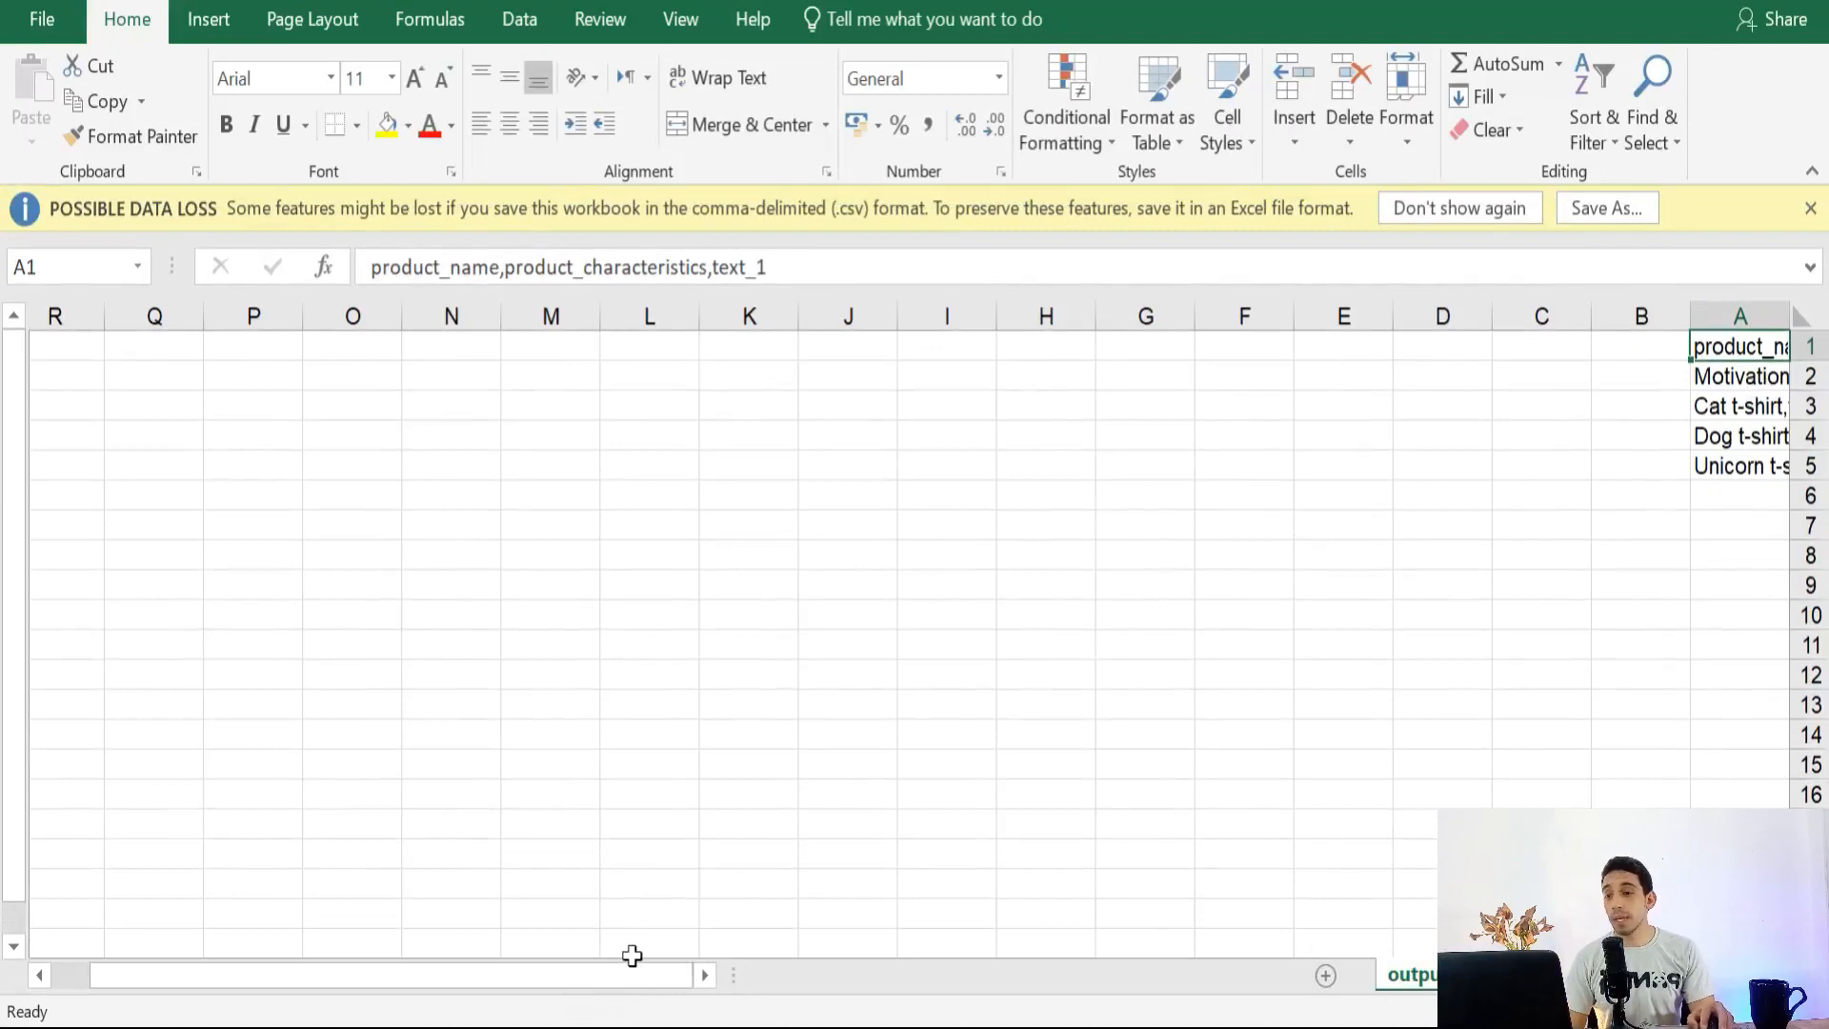
Step: Switch the output sheet from right-to-left to left-to-right layout and widen columns A, B and C
left_click(306, 26)
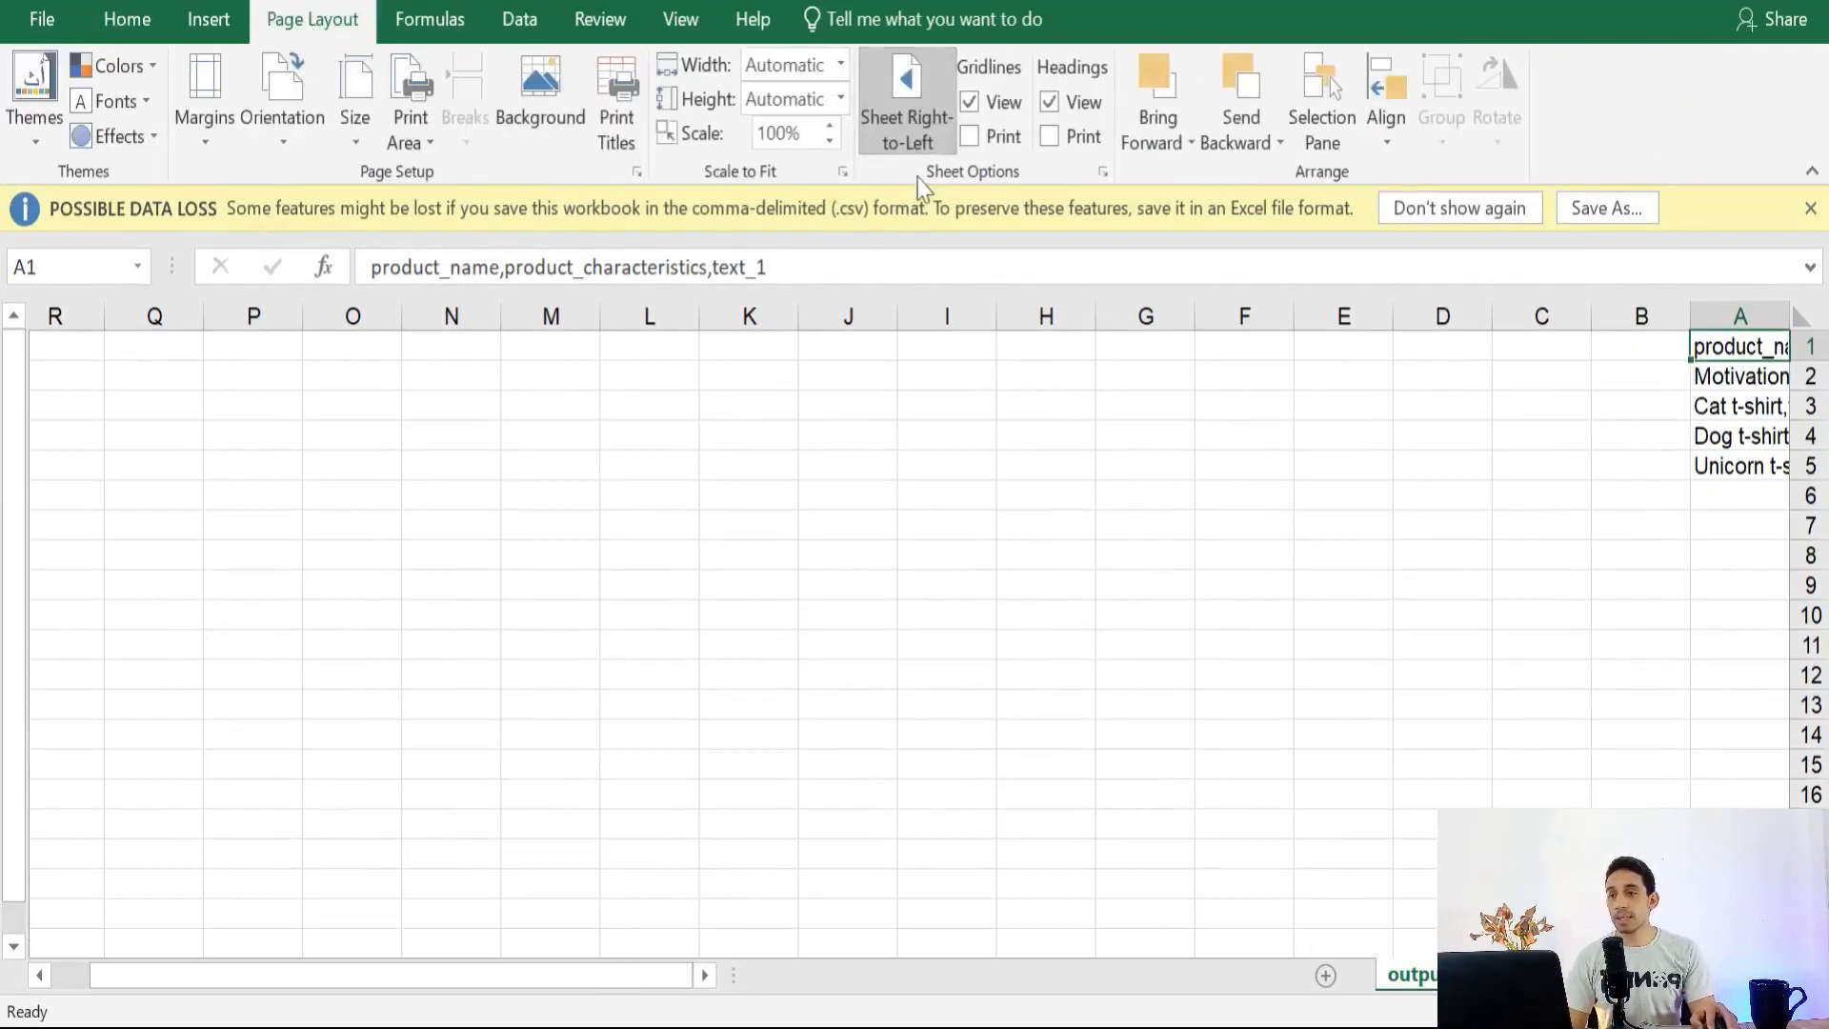
left_click(907, 112)
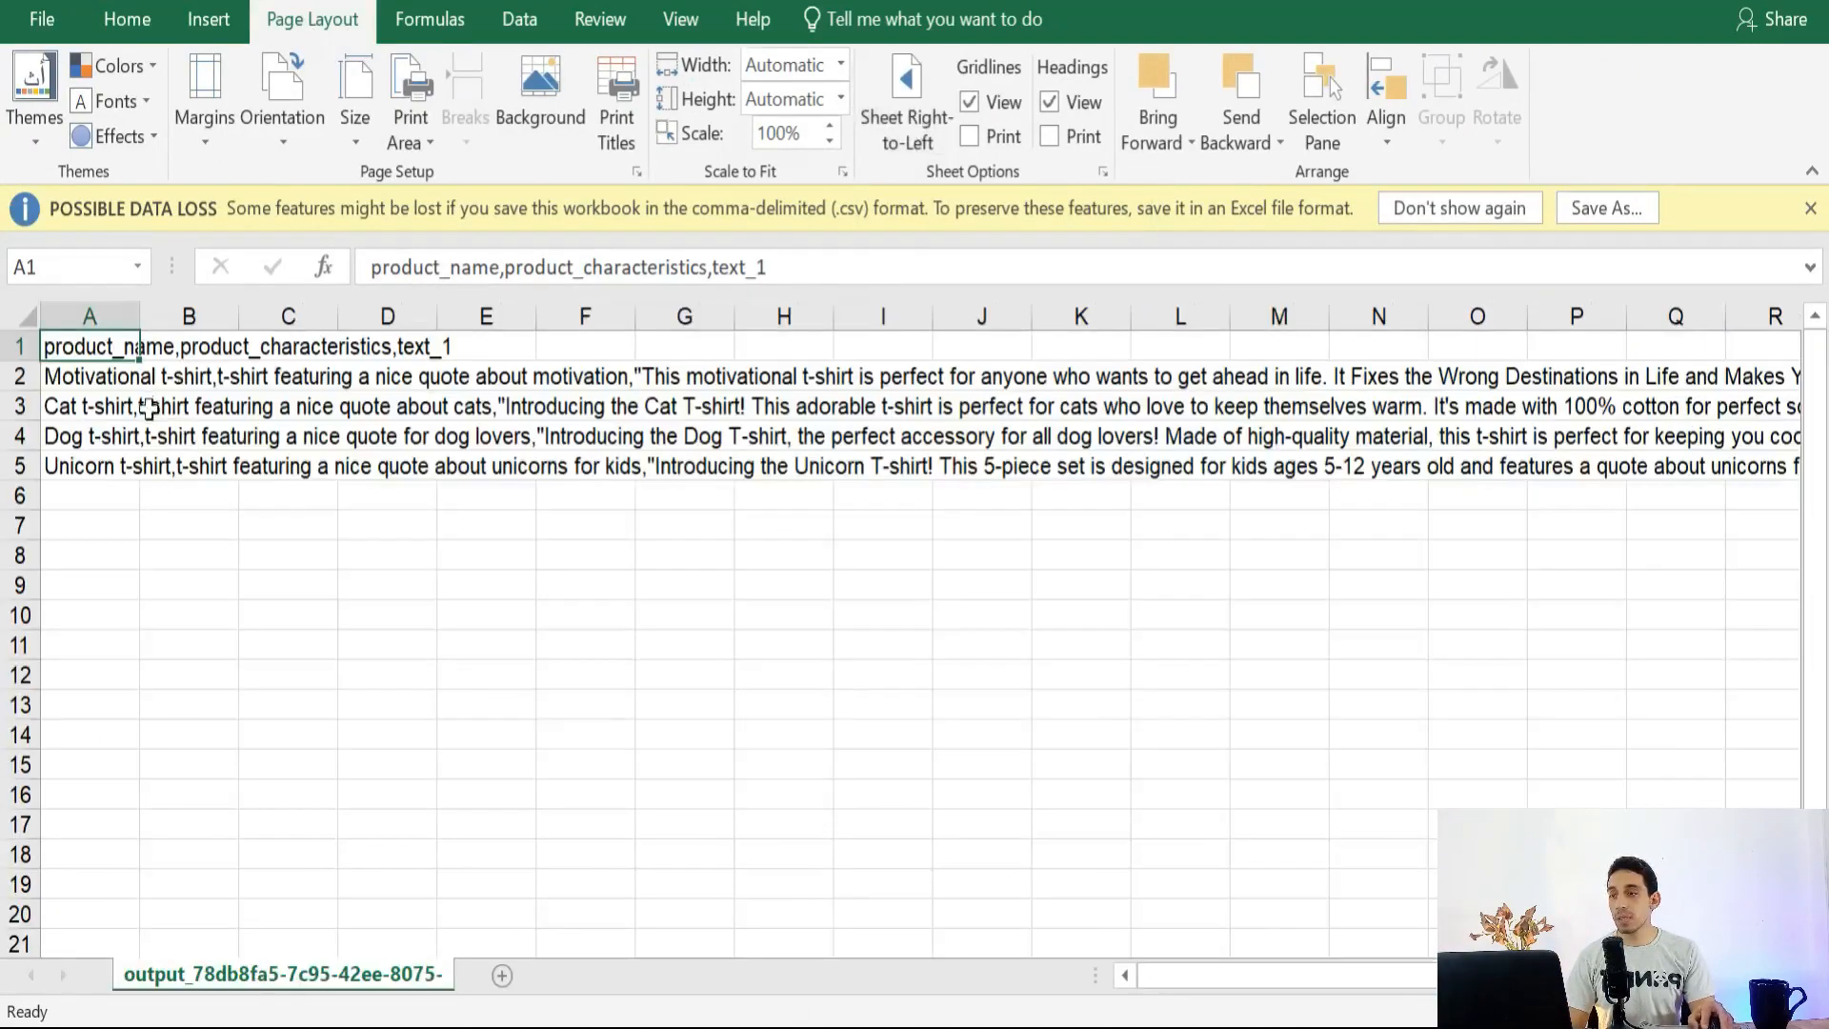
left_click_drag(181, 645, 177, 585)
left_click_drag(139, 316, 797, 315)
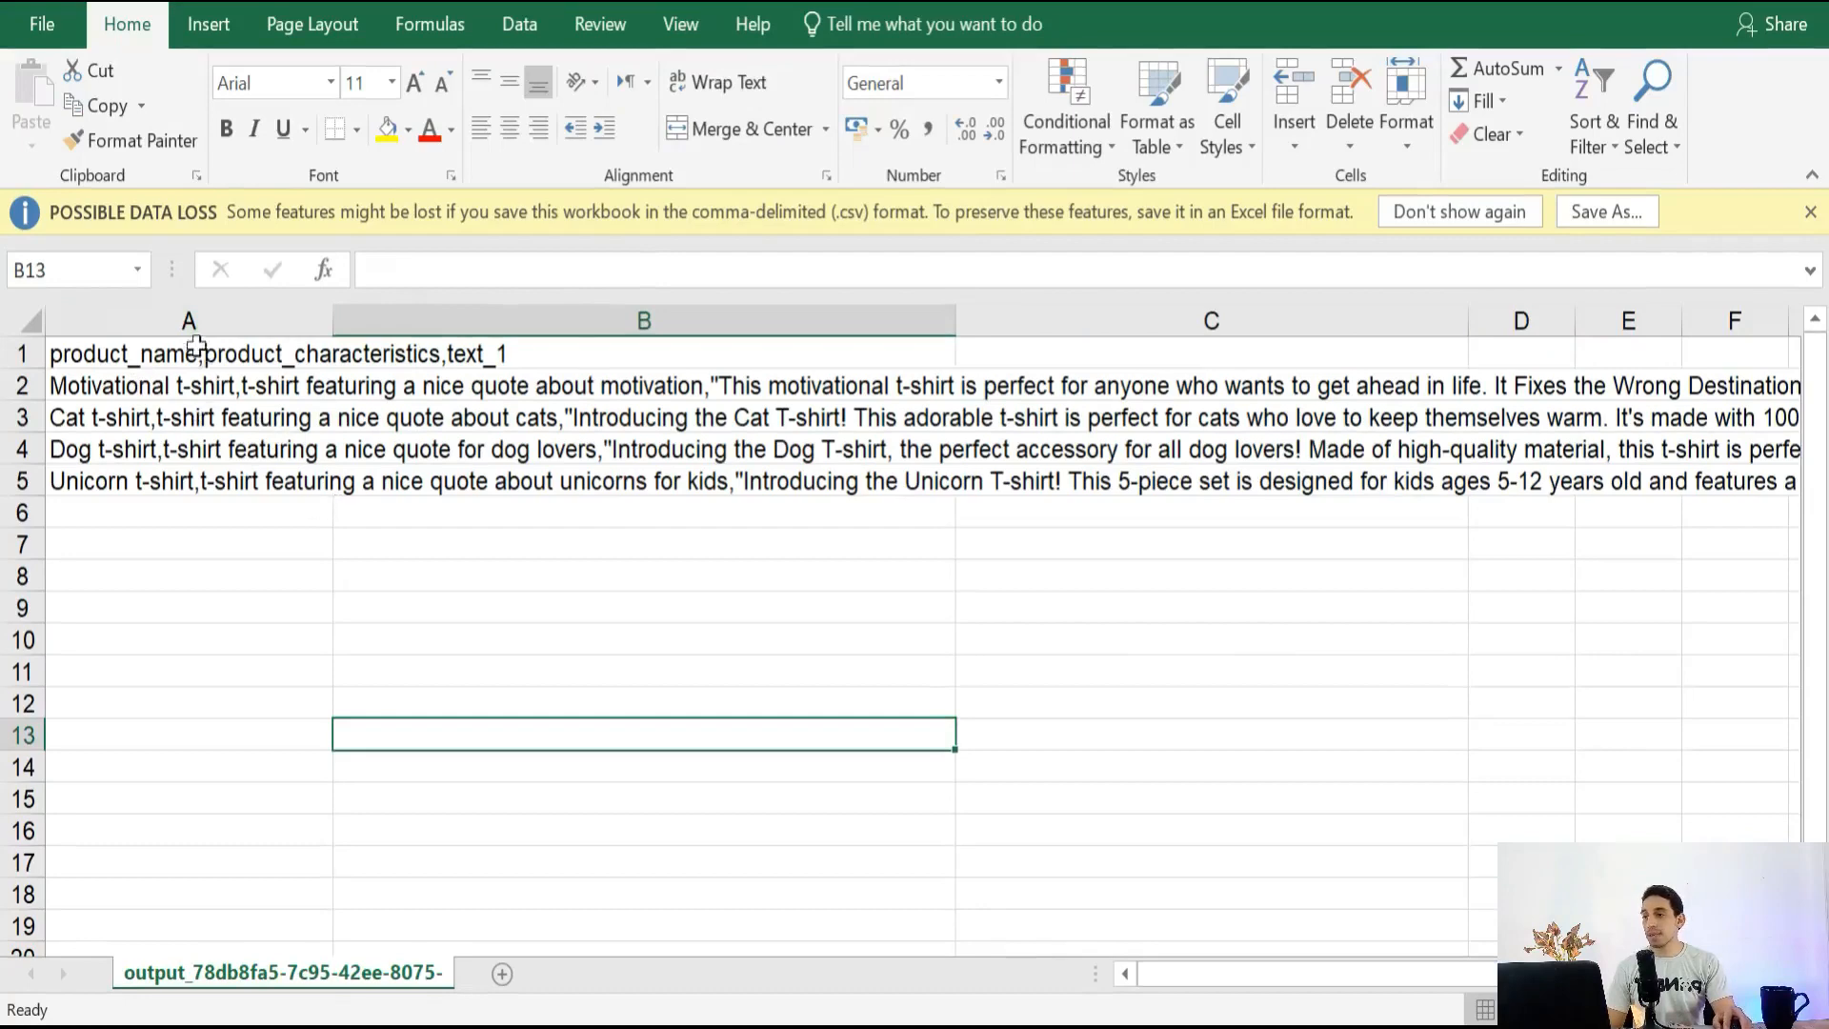
Step: Split column A into separate columns with Text to Columns, using the Delimited type with Comma added as a delimiter
left_click(188, 320)
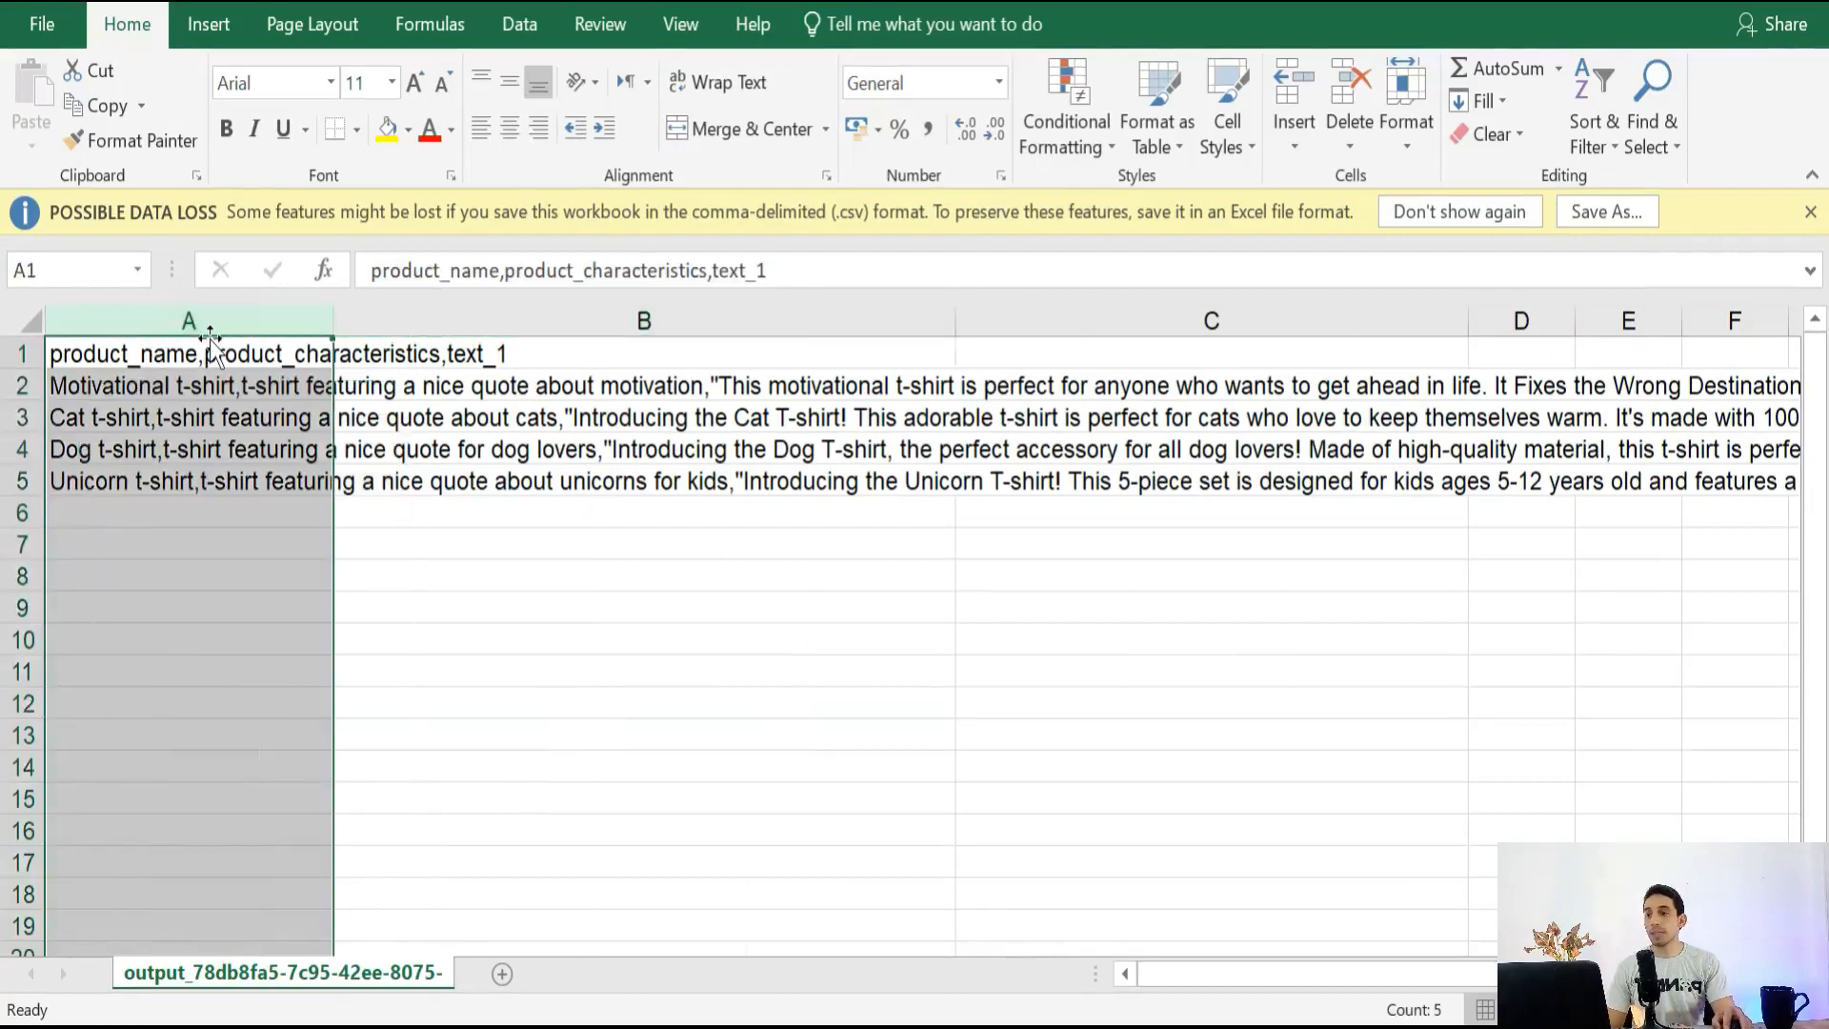
left_click(520, 24)
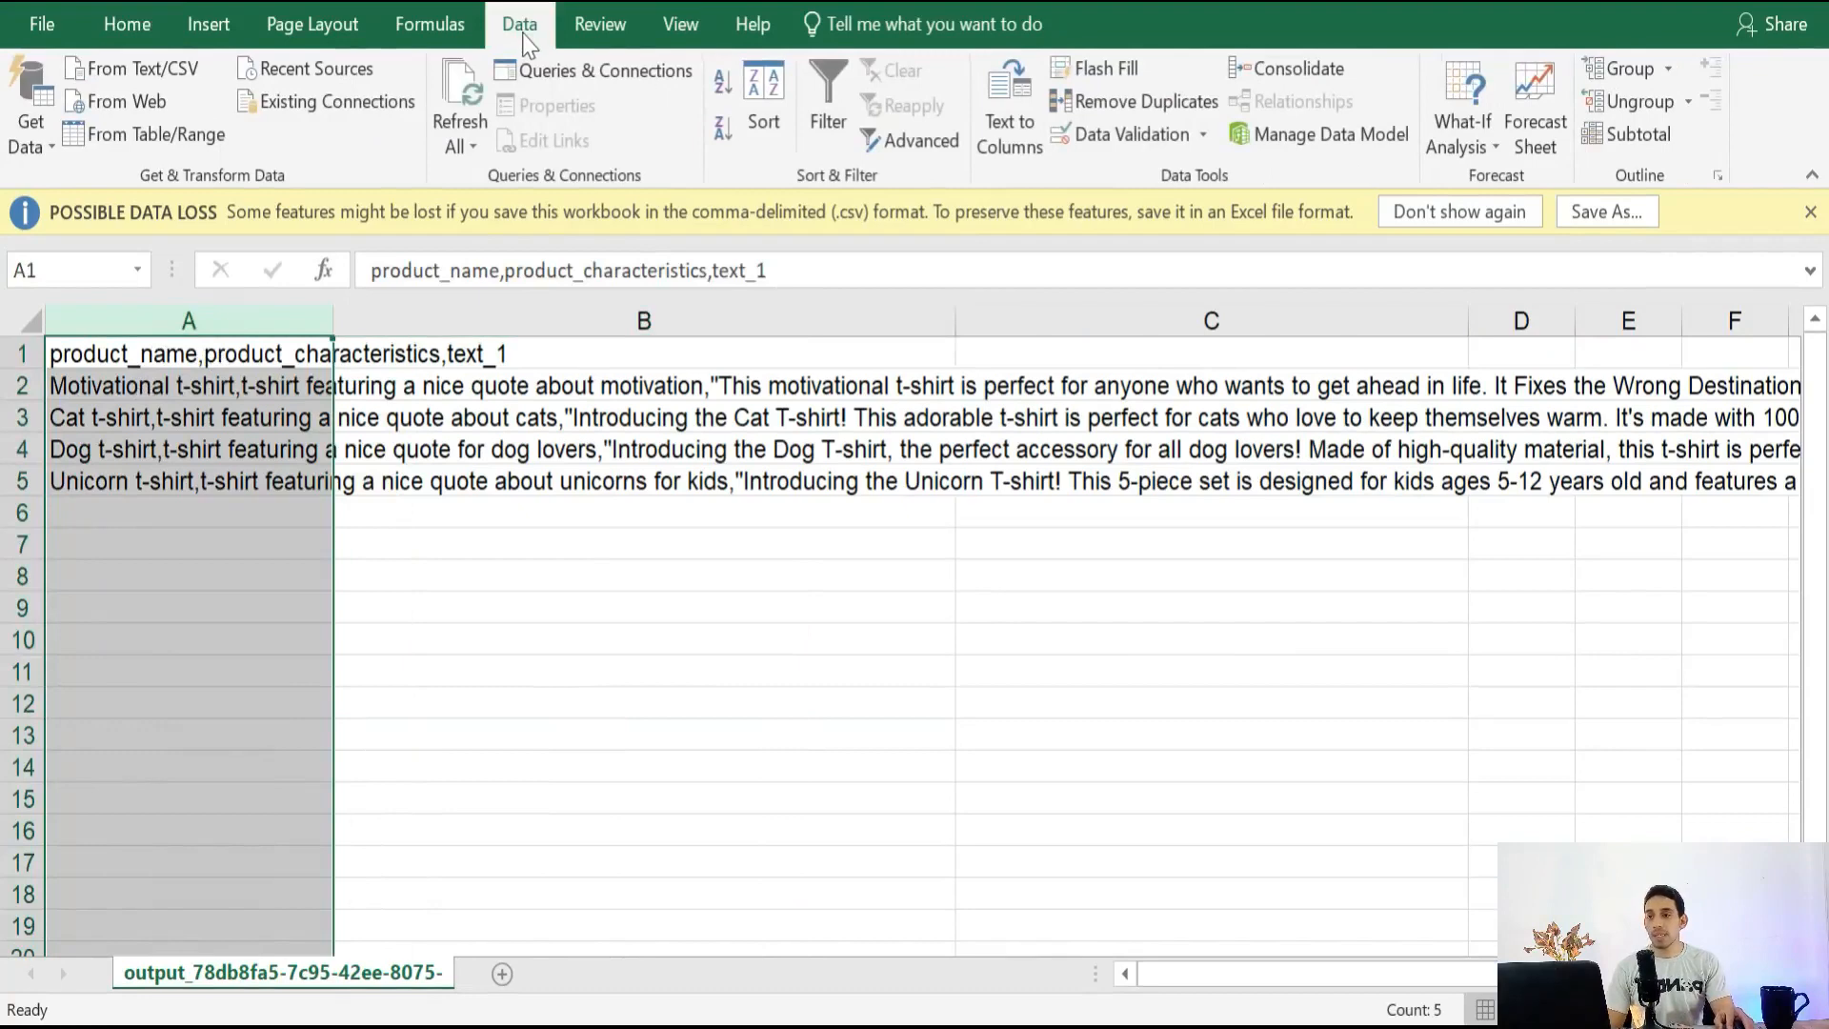
left_click(1003, 150)
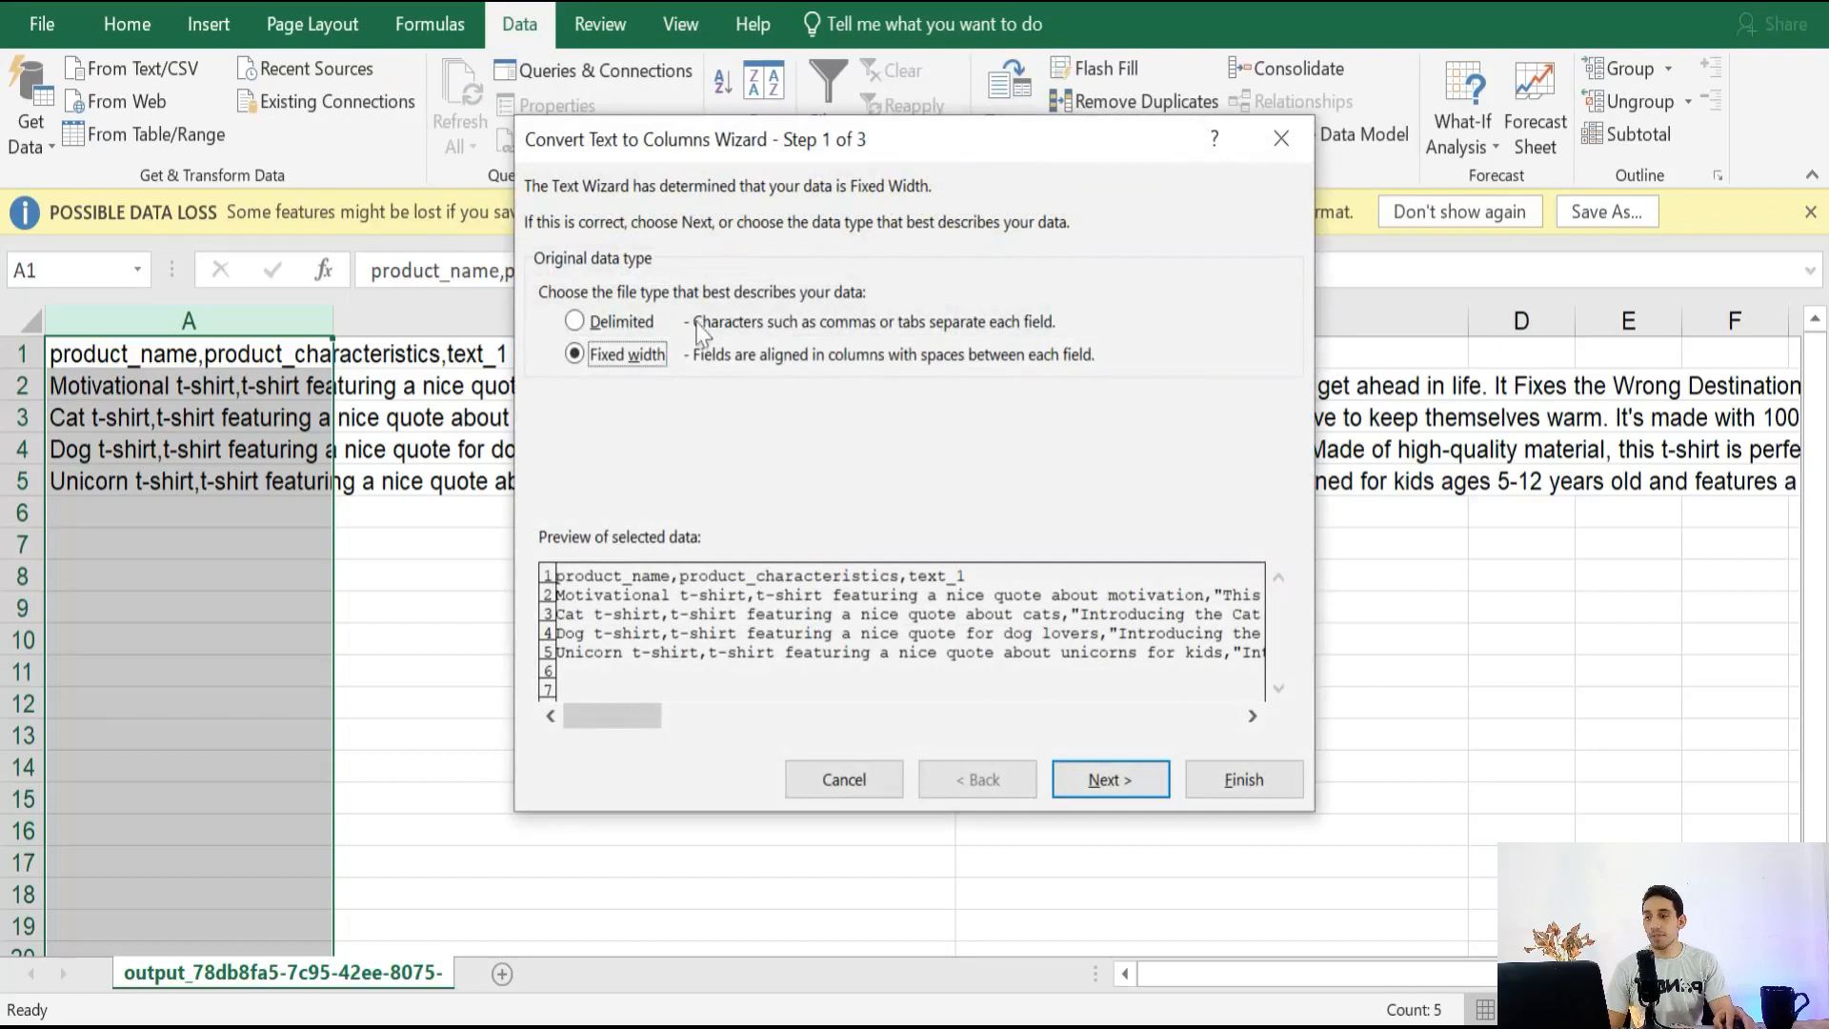
left_click(575, 323)
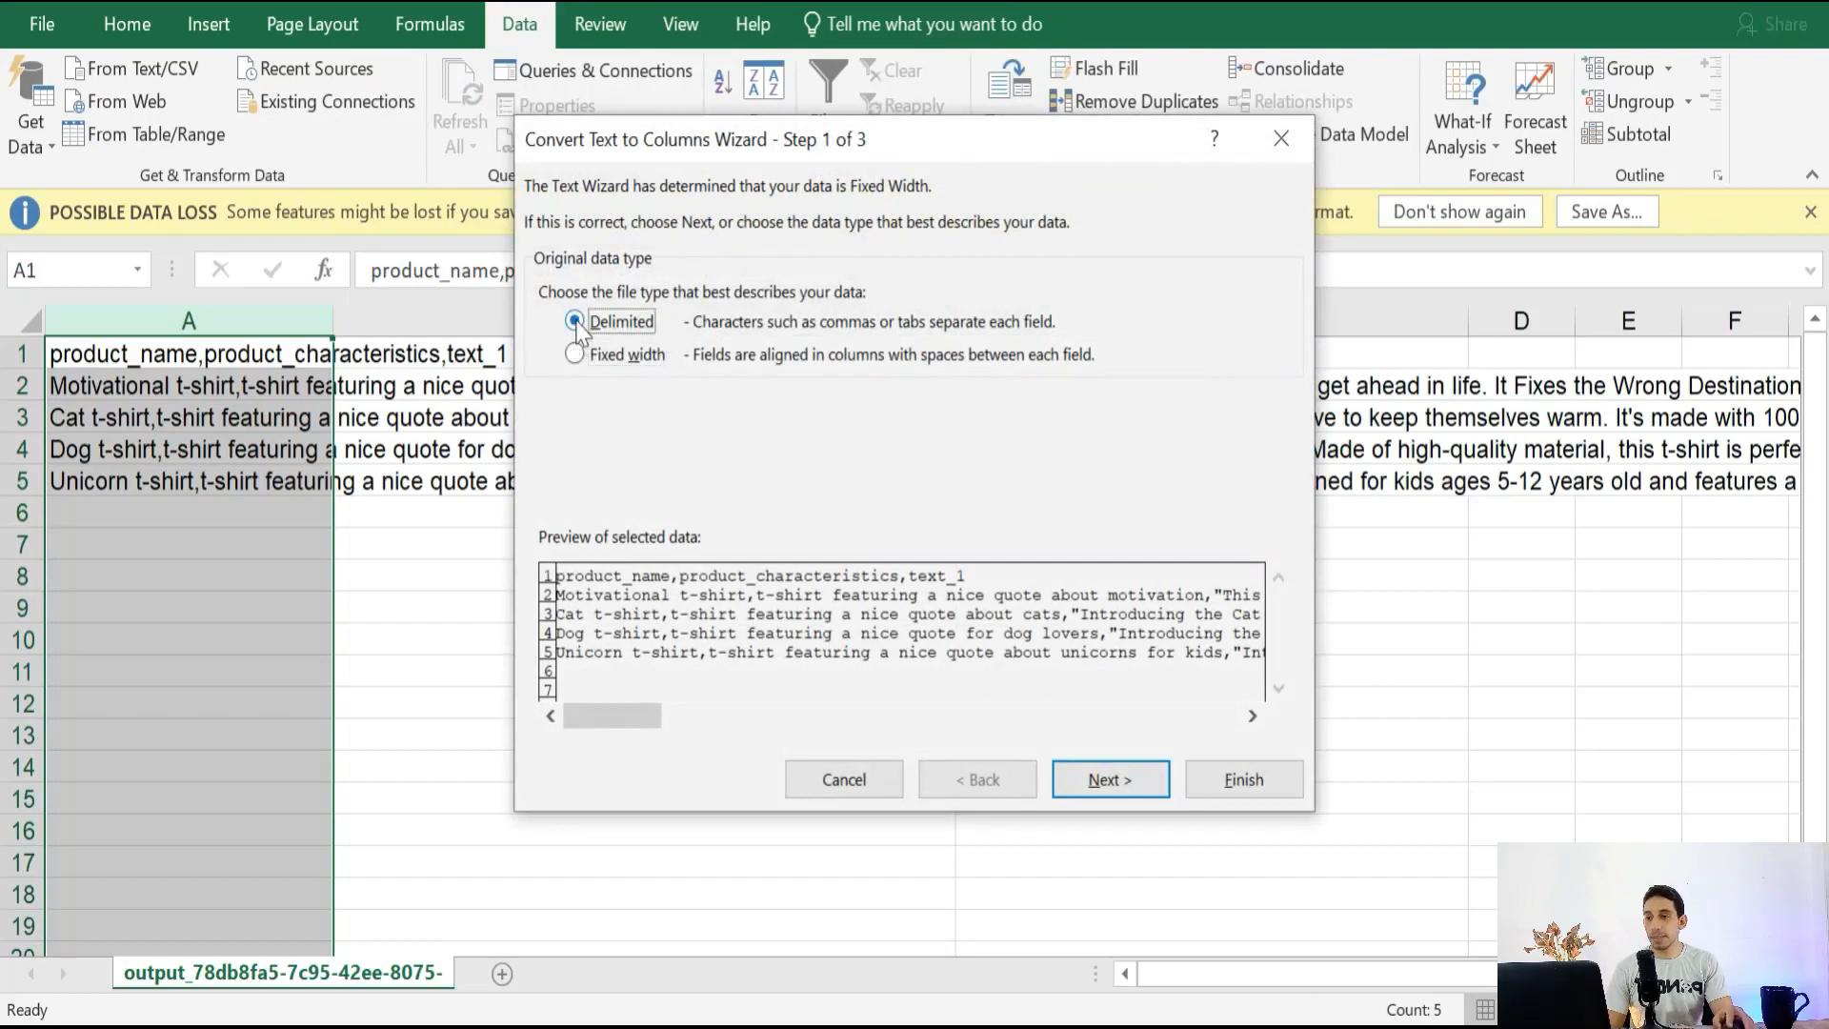
left_click(1113, 789)
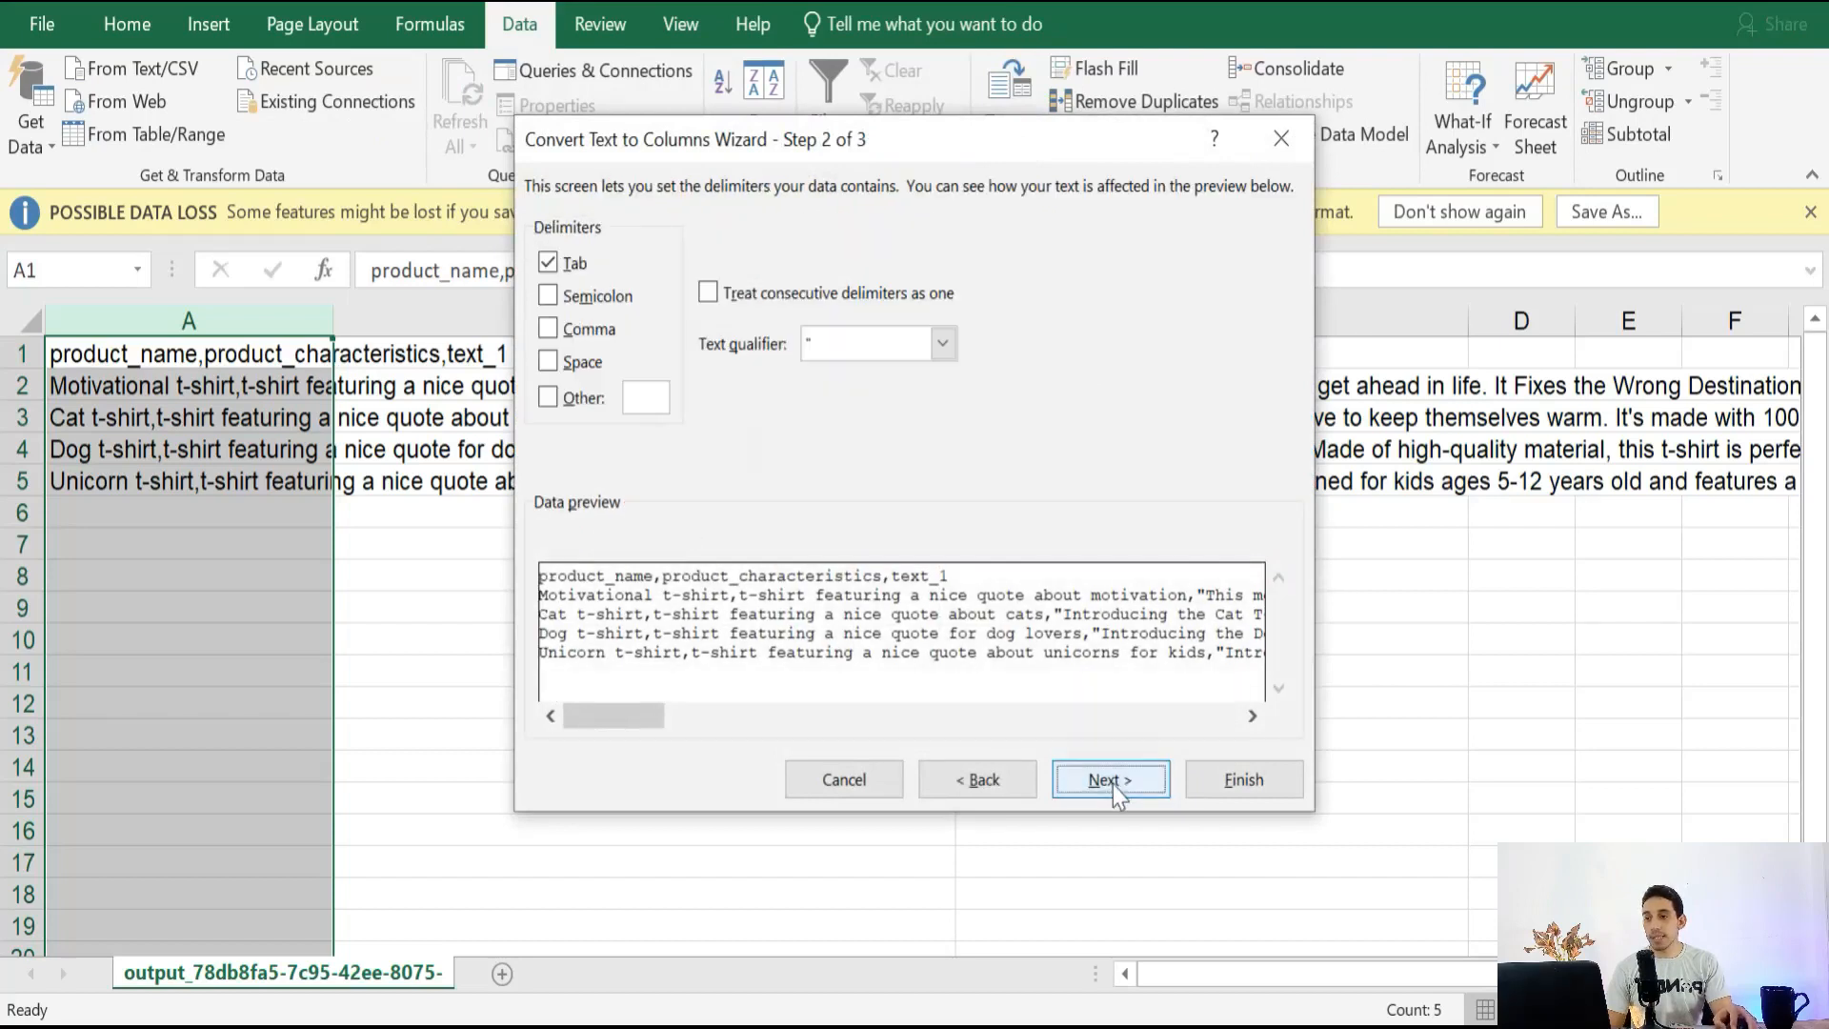
left_click(549, 331)
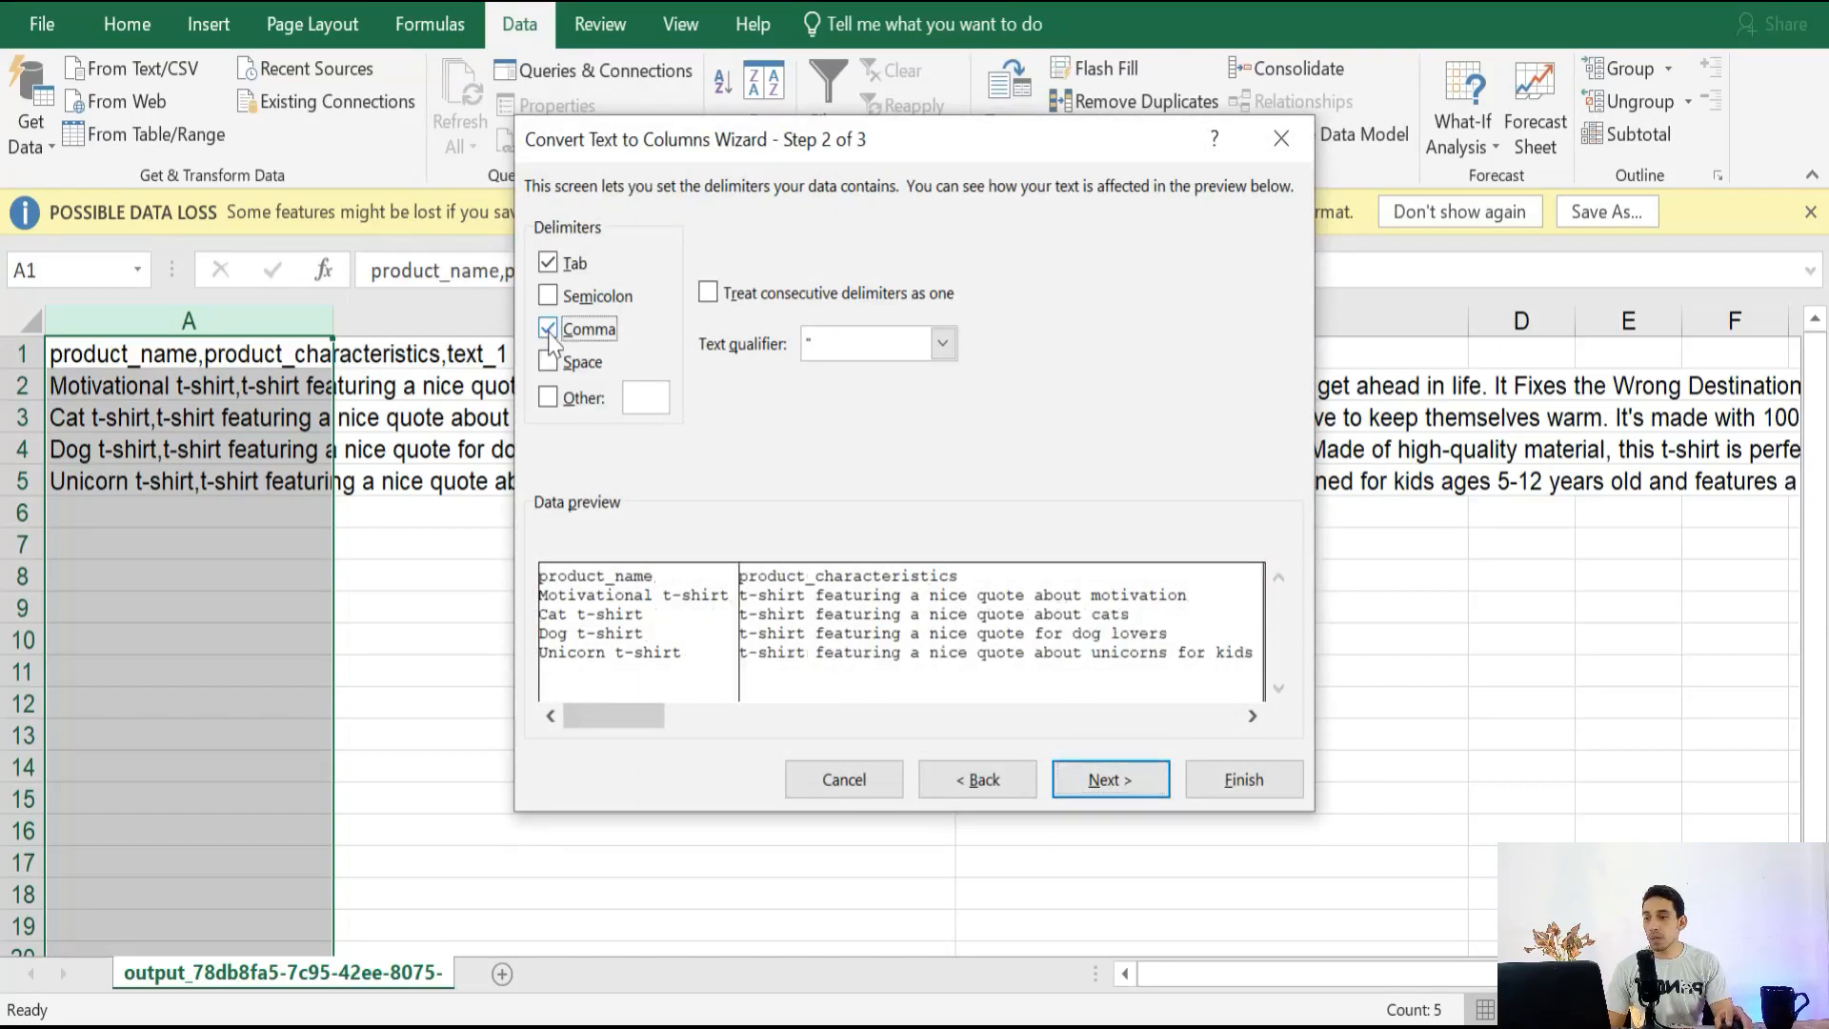
left_click(1124, 785)
left_click(1281, 783)
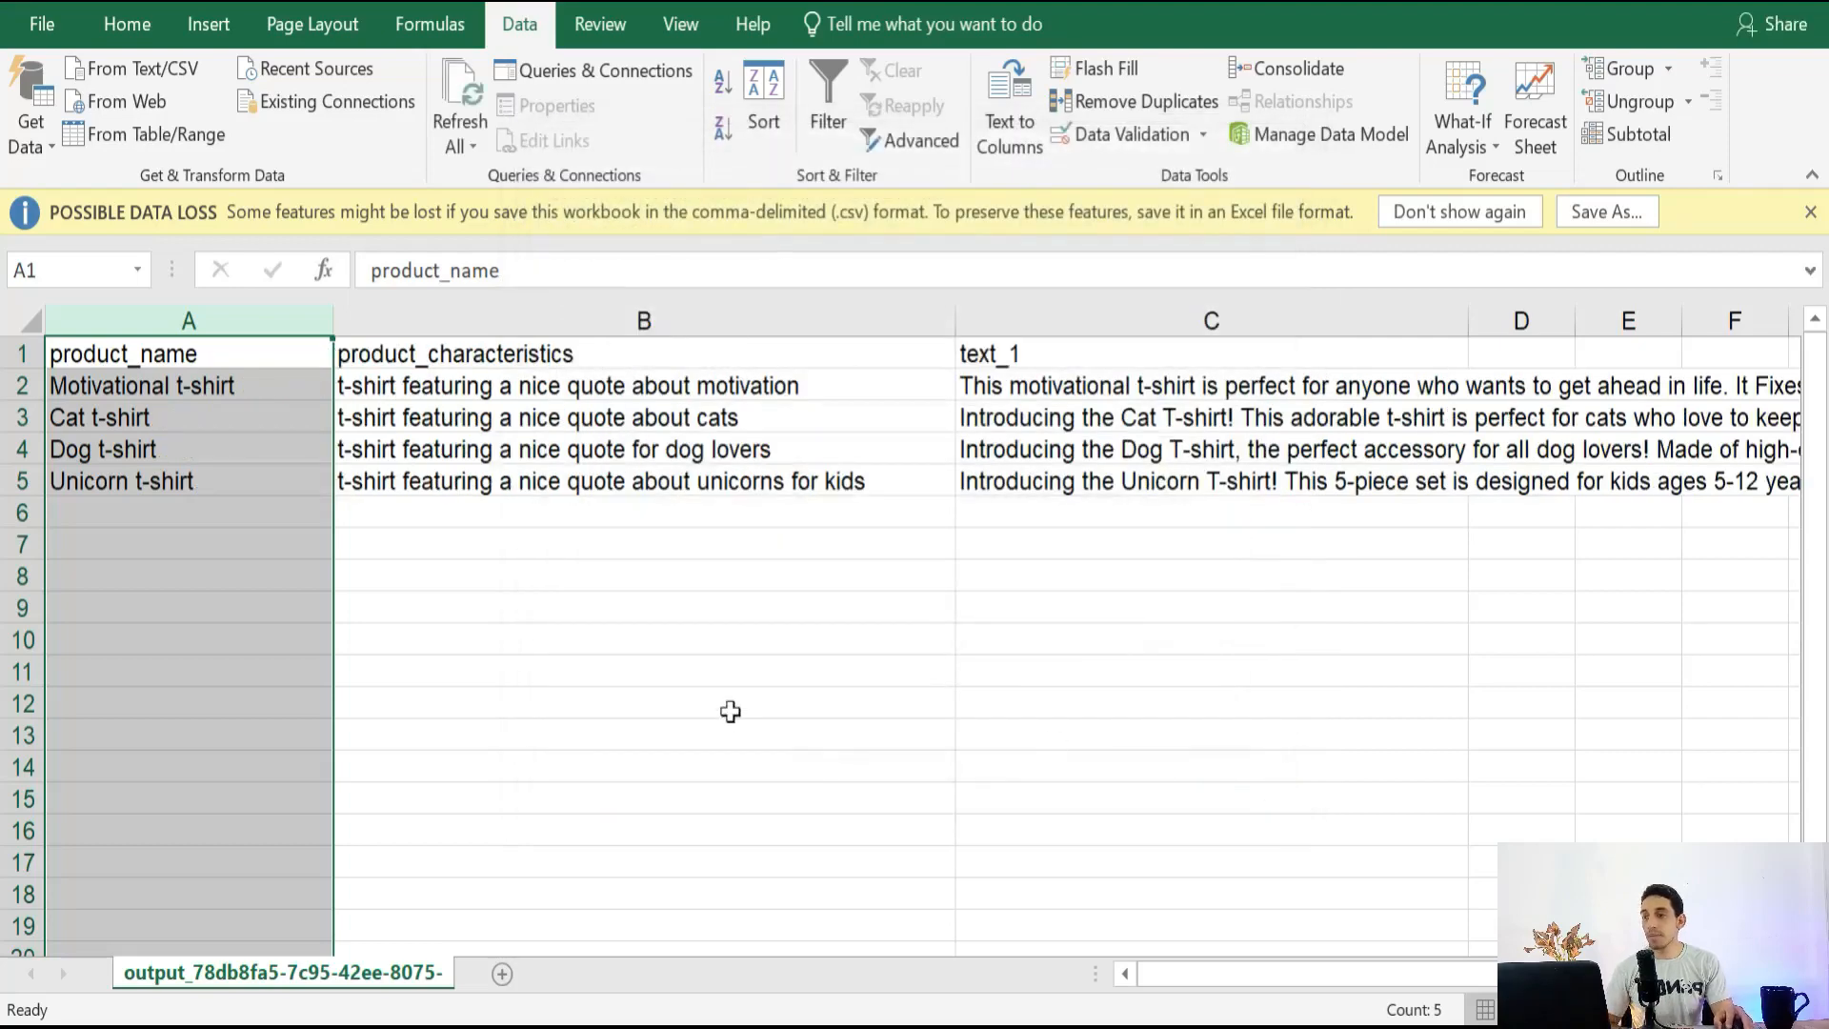
Step: Select the generated descriptions in C2 to C5 and widen column C to about 91 characters
left_click(454, 588)
left_click_drag(1267, 973, 1486, 979)
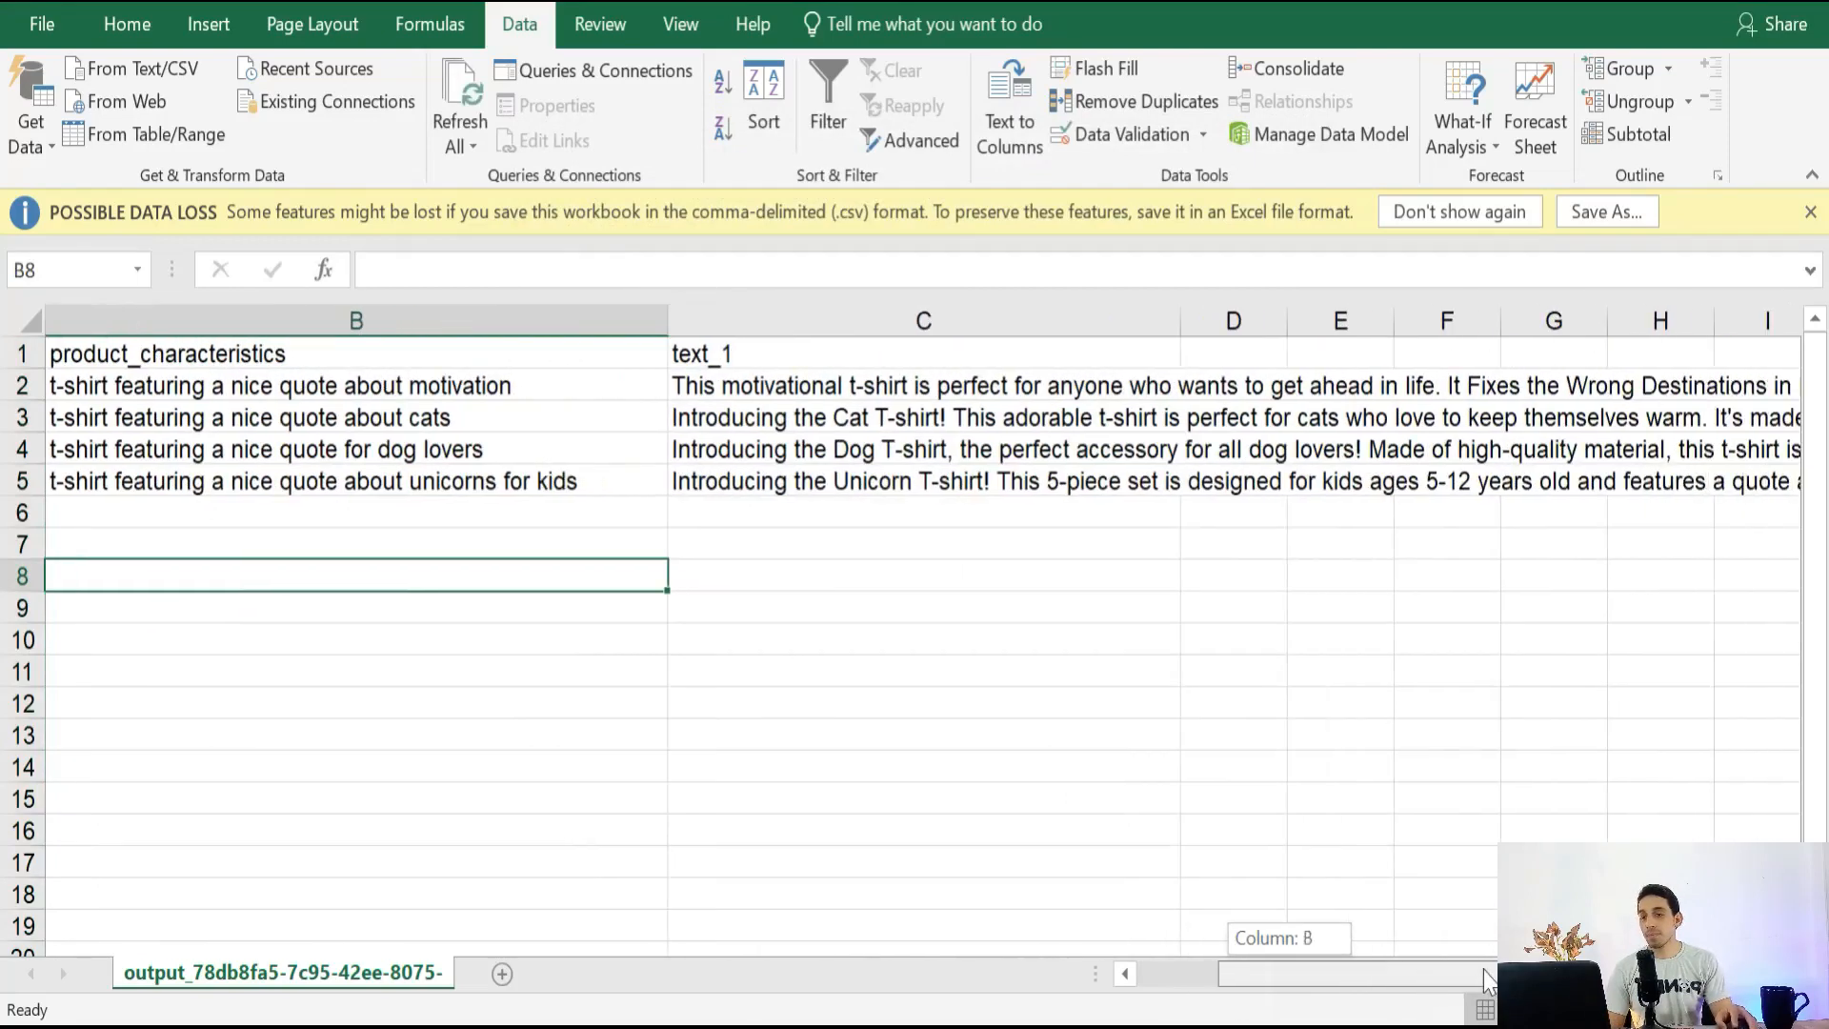
left_click_drag(1338, 981, 1229, 979)
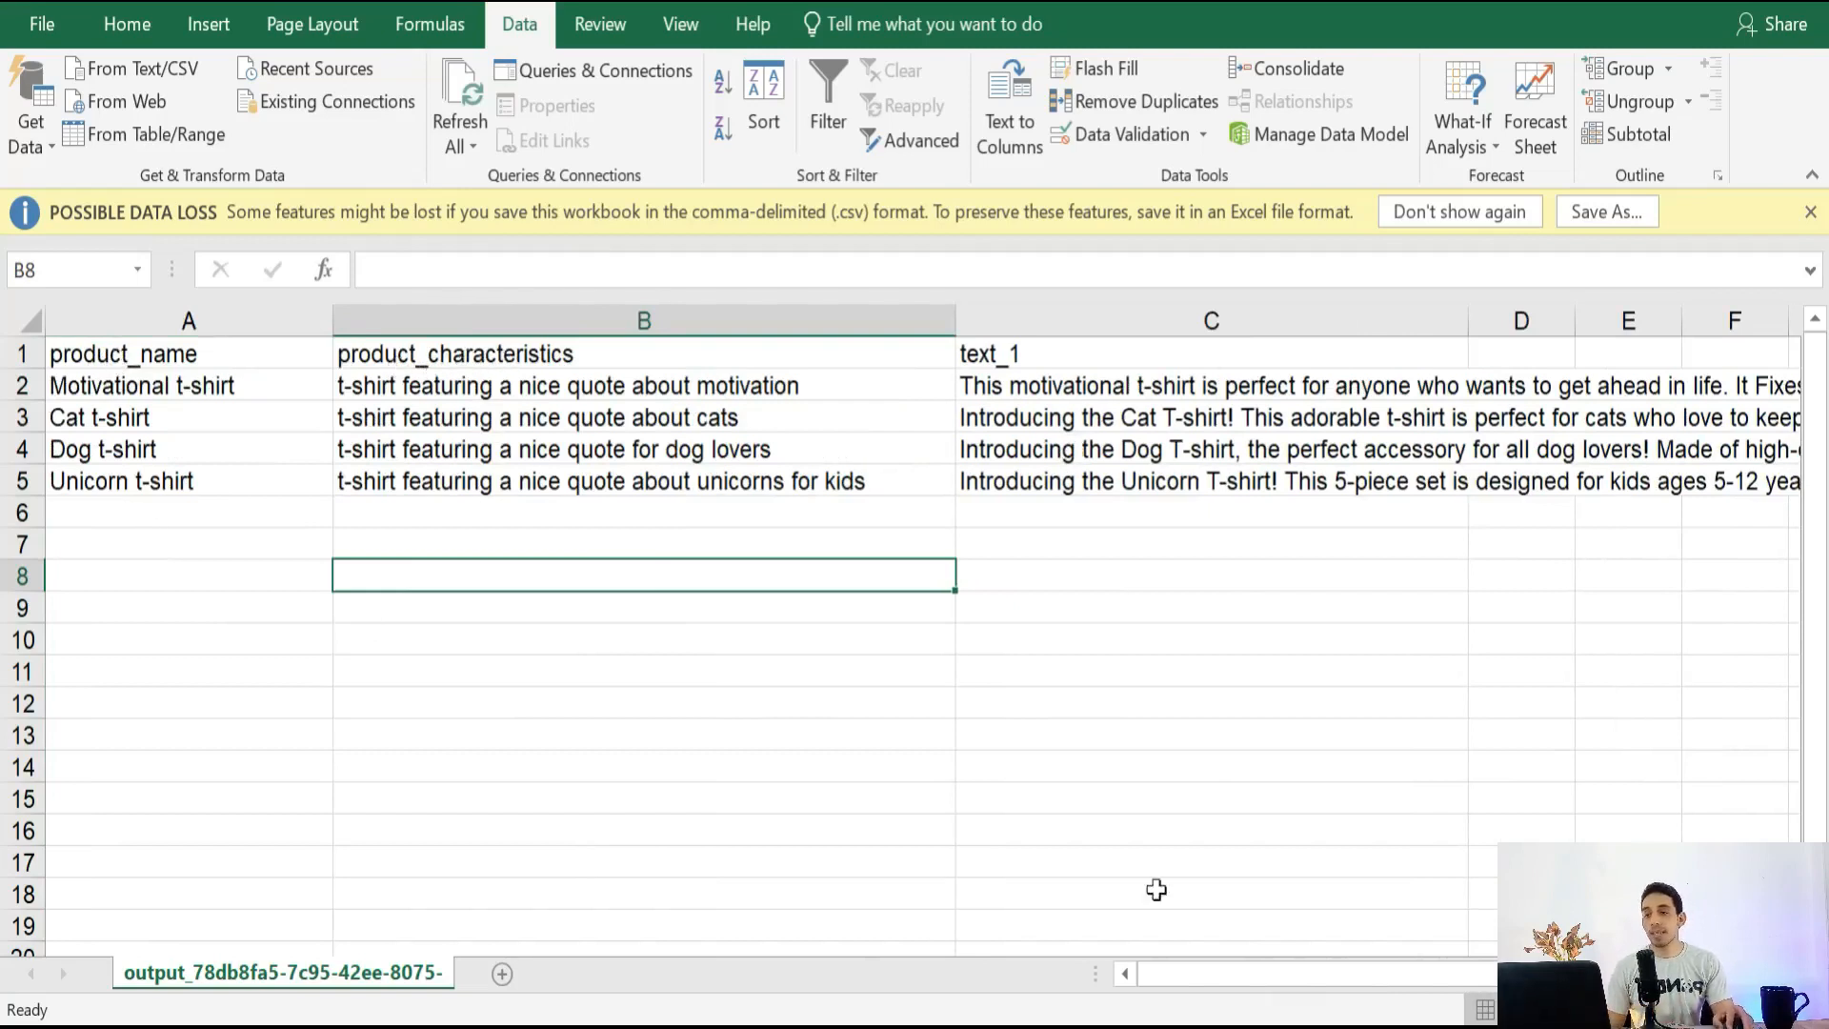
left_click_drag(1020, 385, 1114, 483)
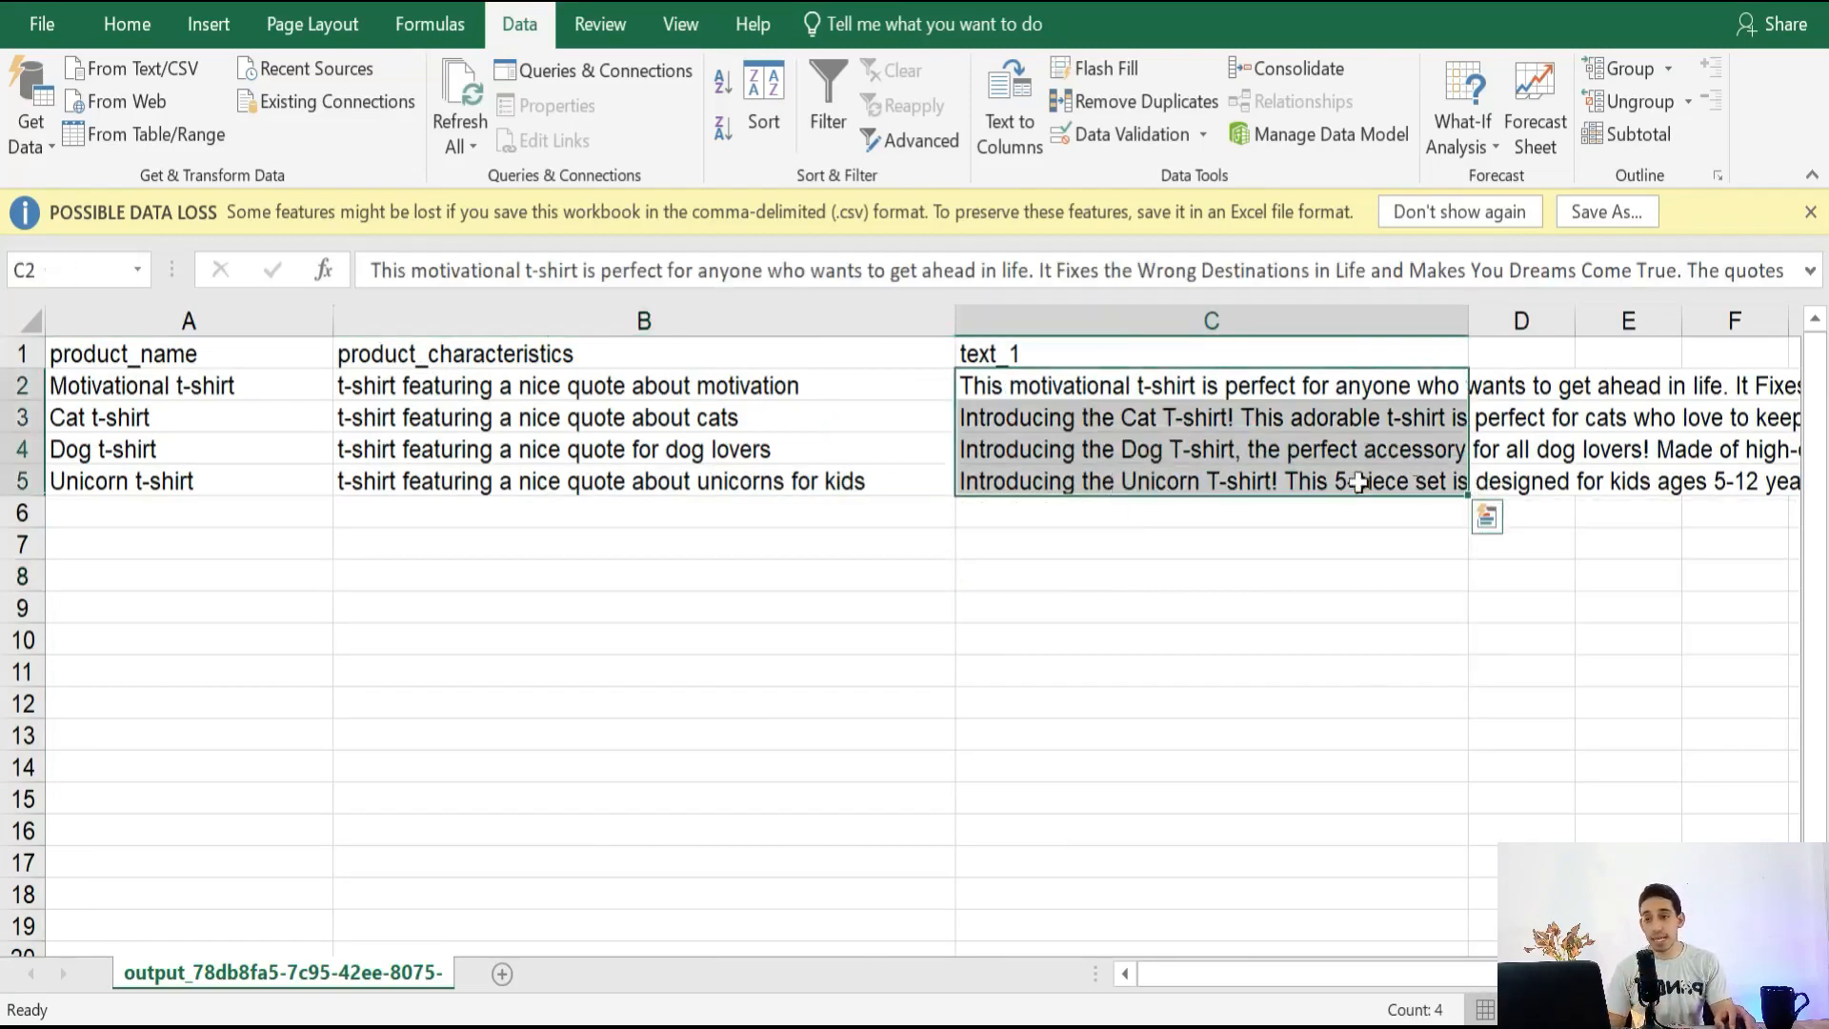
mouse_move(1381, 981)
left_mouse_down()
mouse_move(1347, 983)
mouse_move(1381, 979)
left_mouse_up()
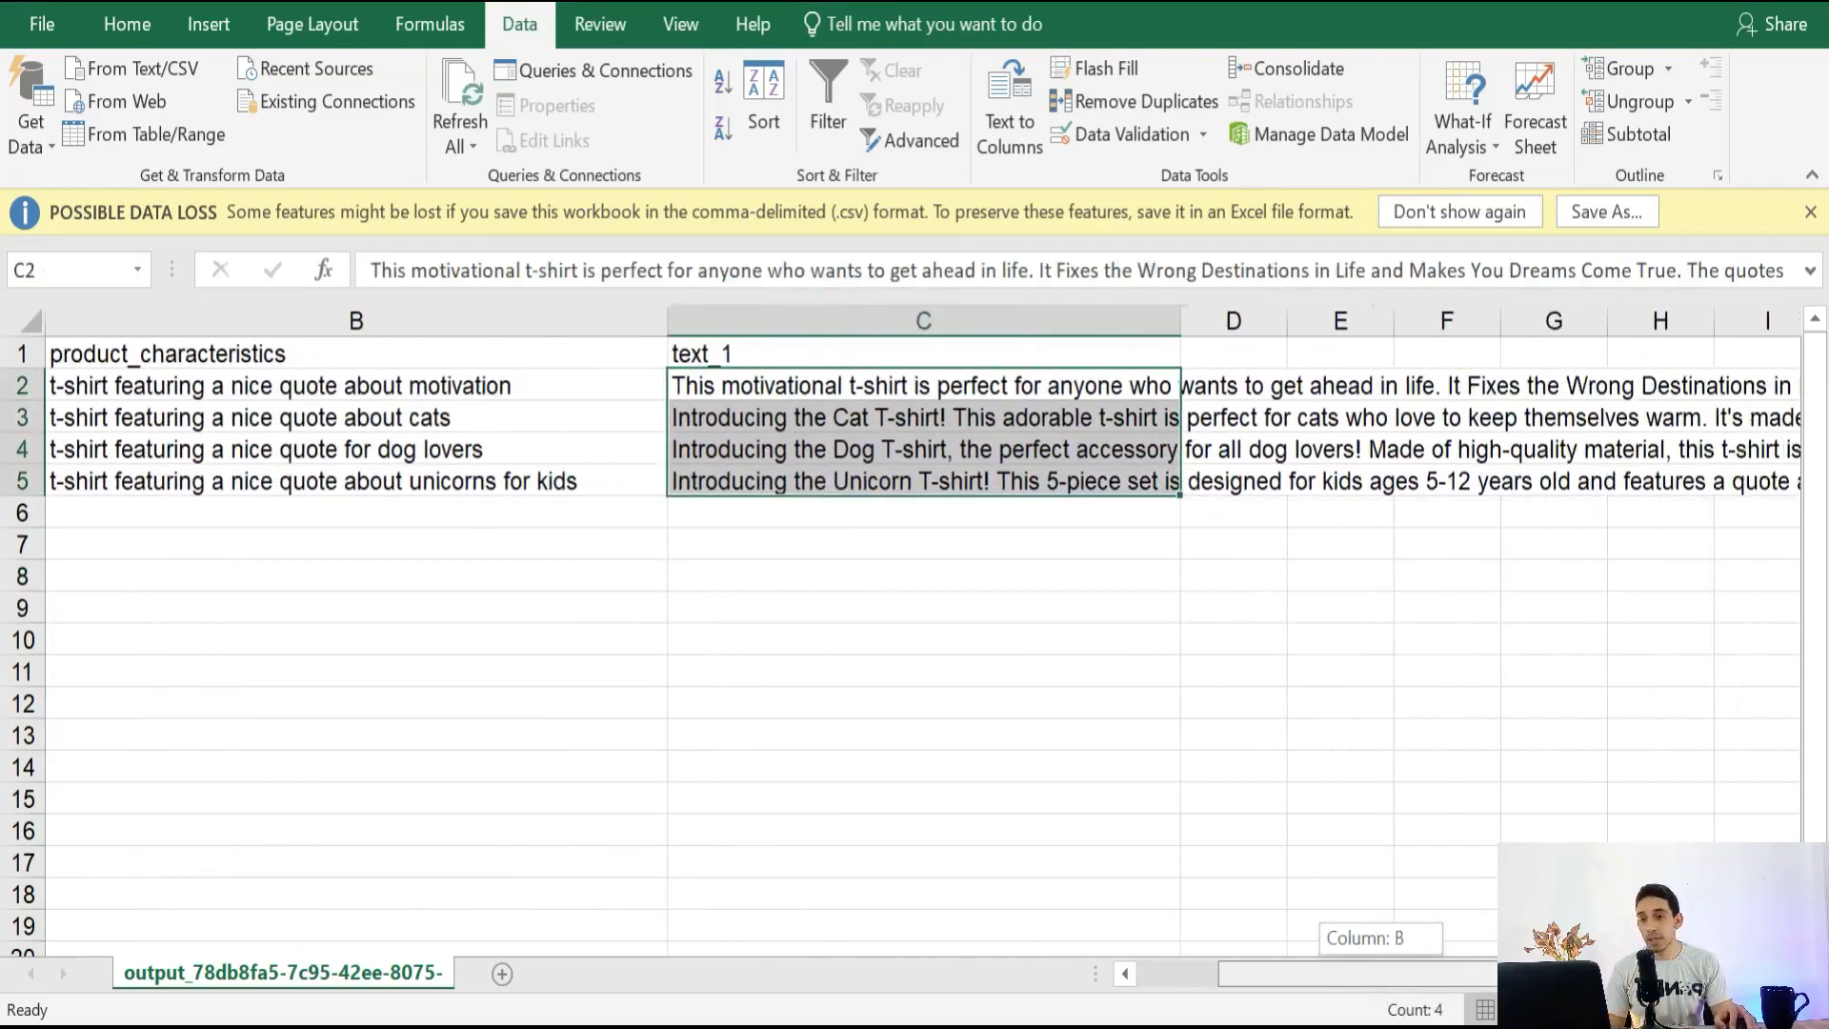
left_click_drag(1181, 320, 1822, 340)
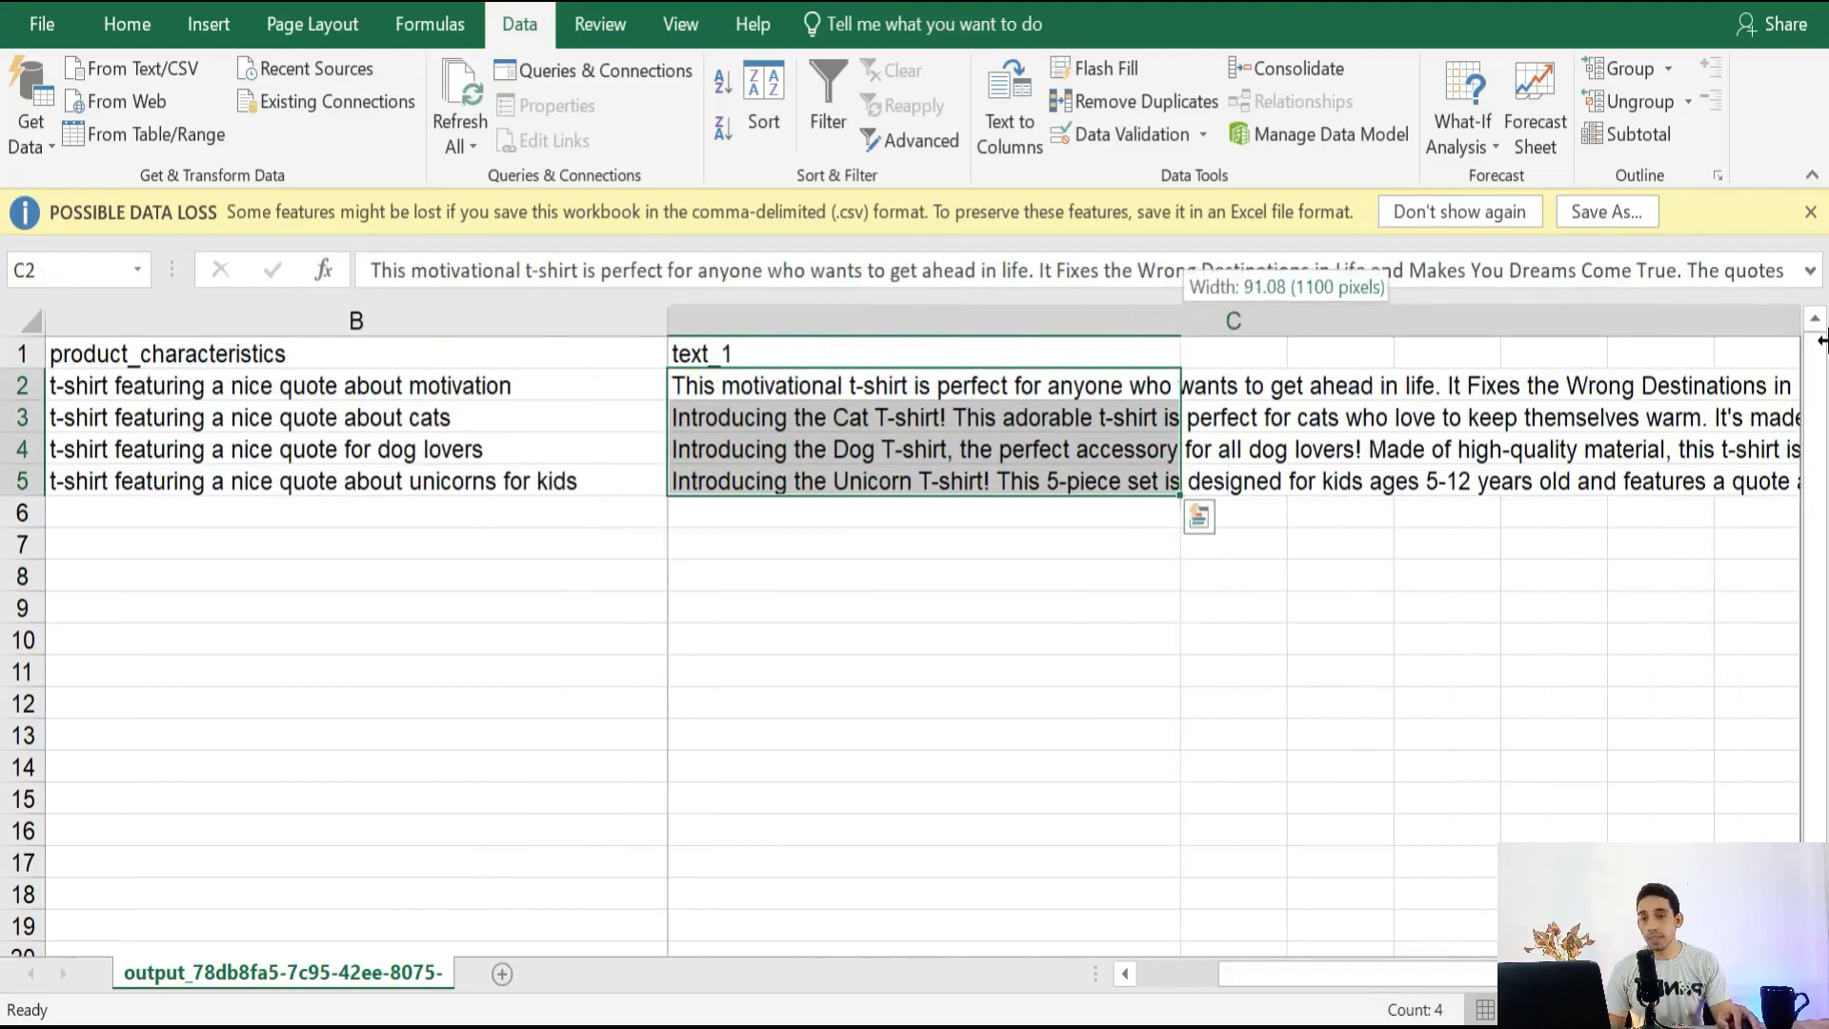